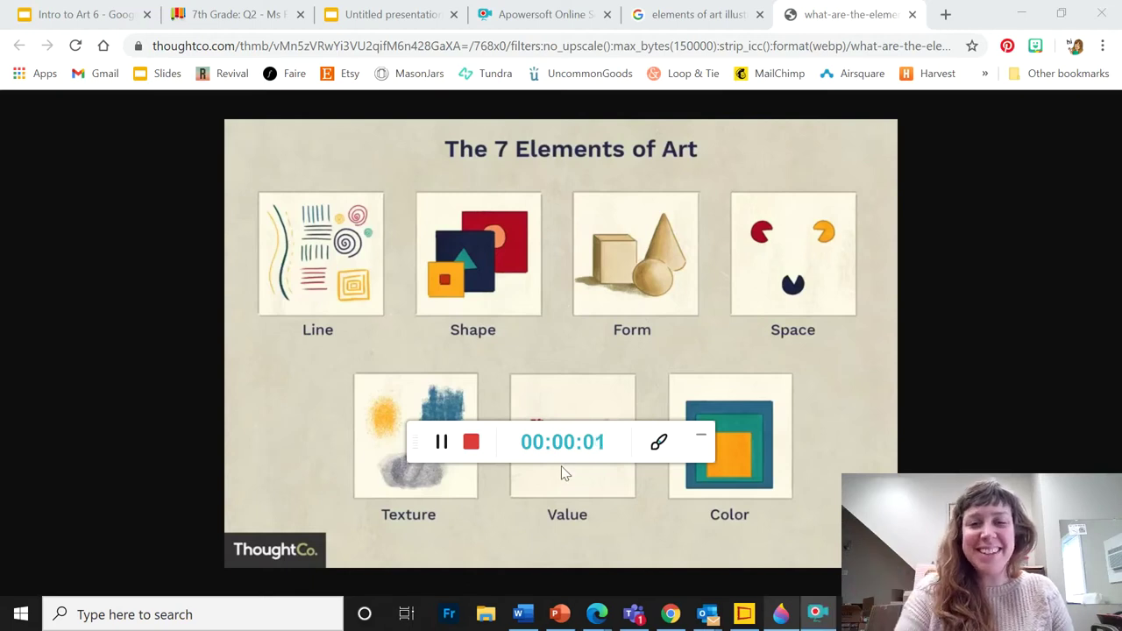
Switch to Fresh Paint and start a new painting on a Fresh Canvas
drag(634, 439, 235, 568)
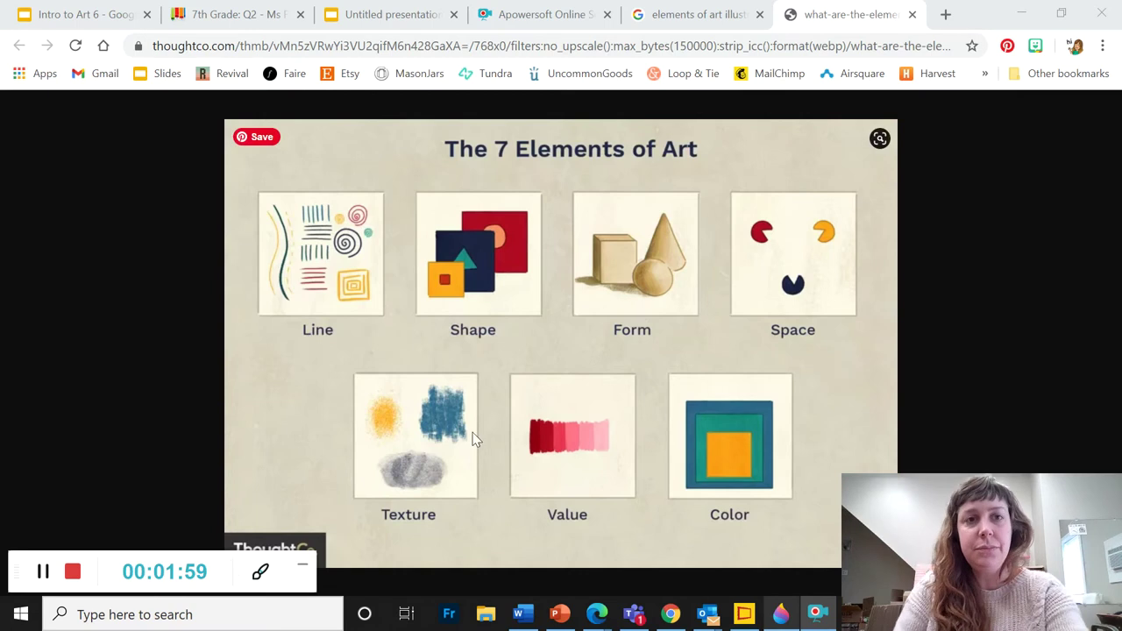
click(743, 615)
click(21, 95)
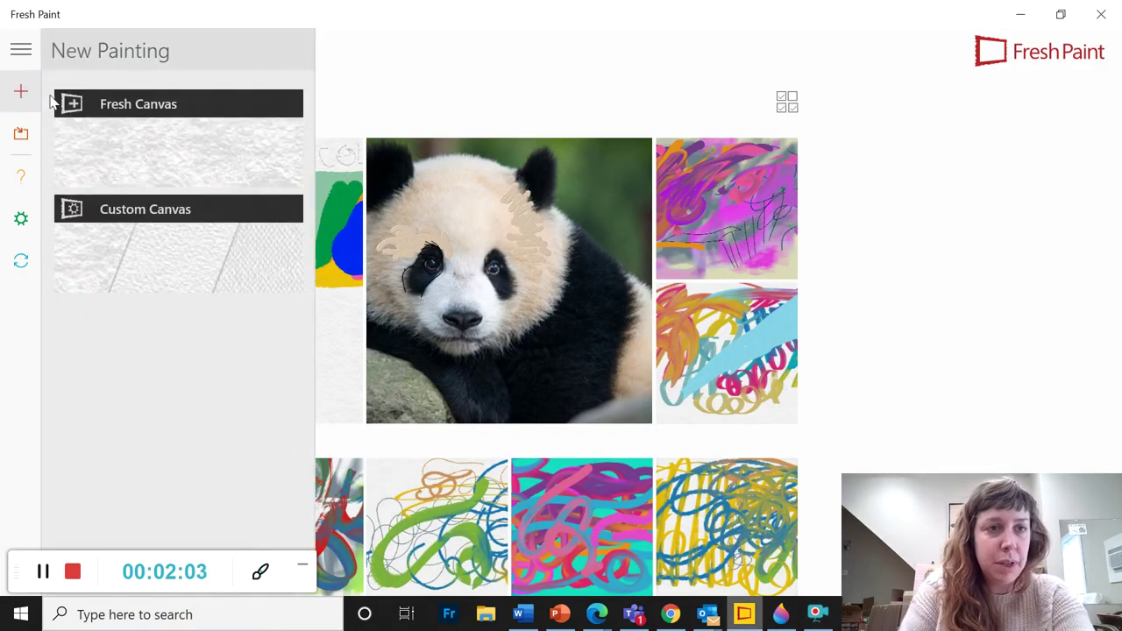
click(138, 120)
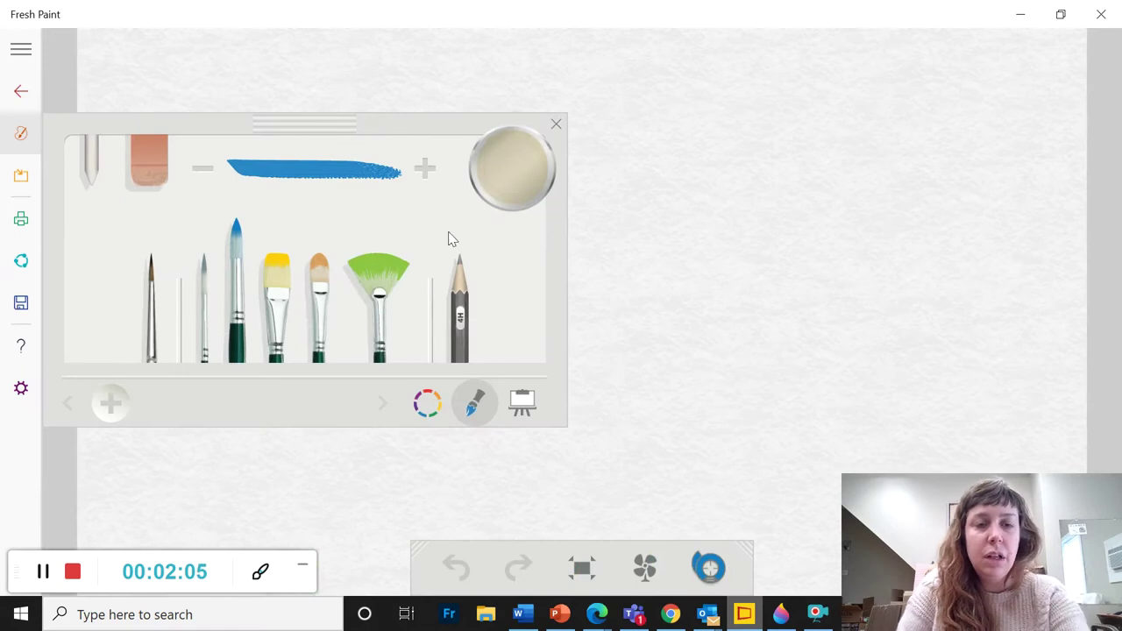
Draw seven freehand boxes with the black pen, three in an upper row and four in a lower row
click(463, 307)
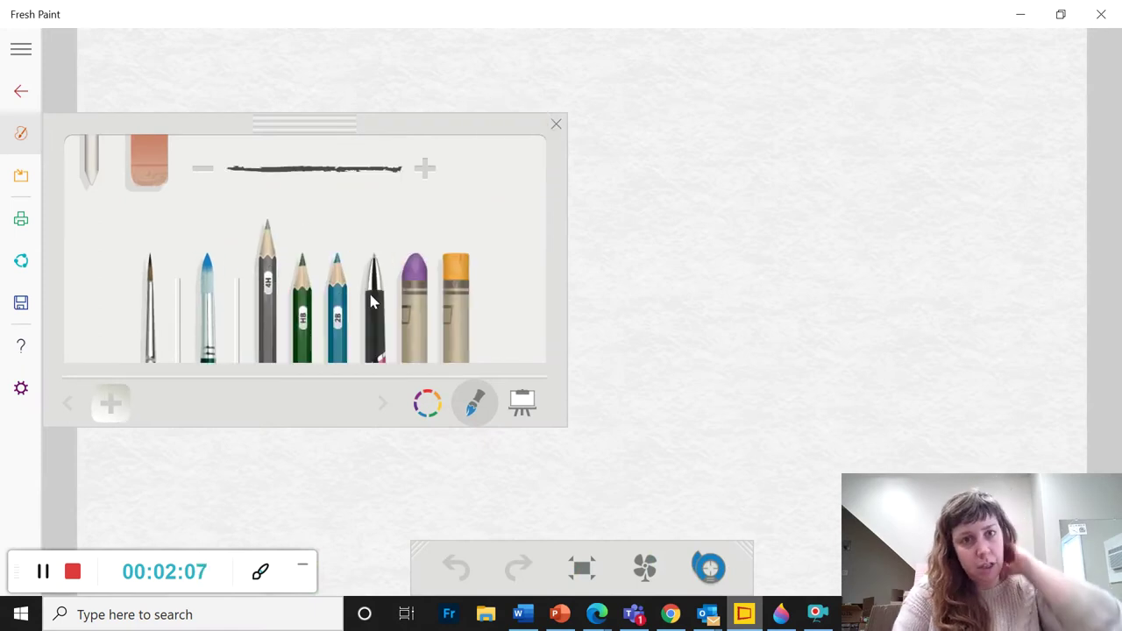
click(375, 302)
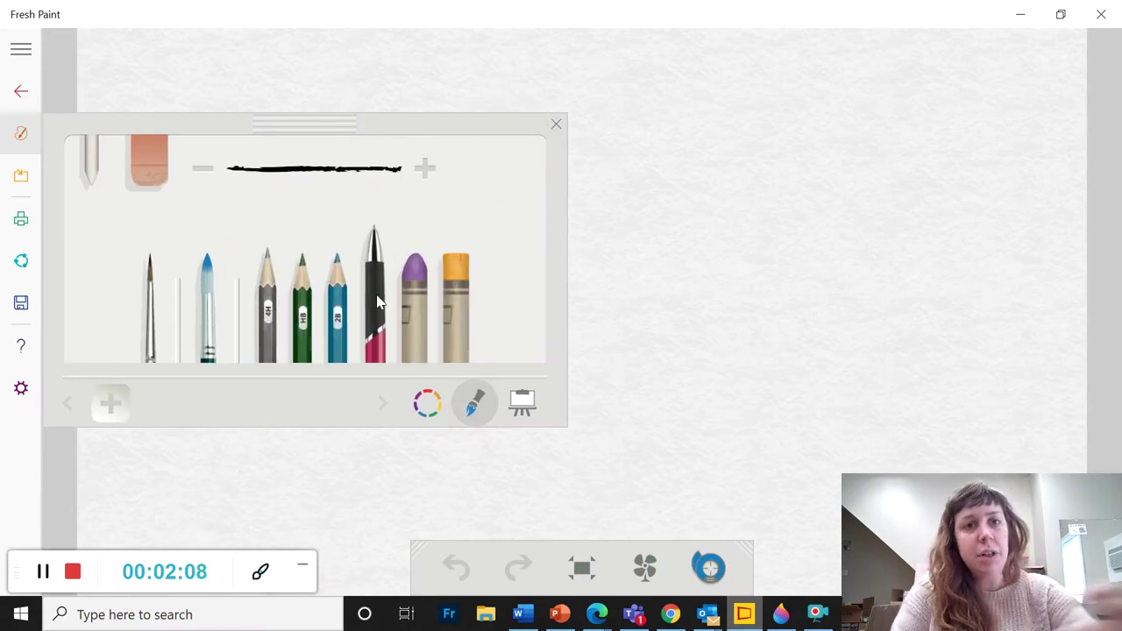
click(555, 128)
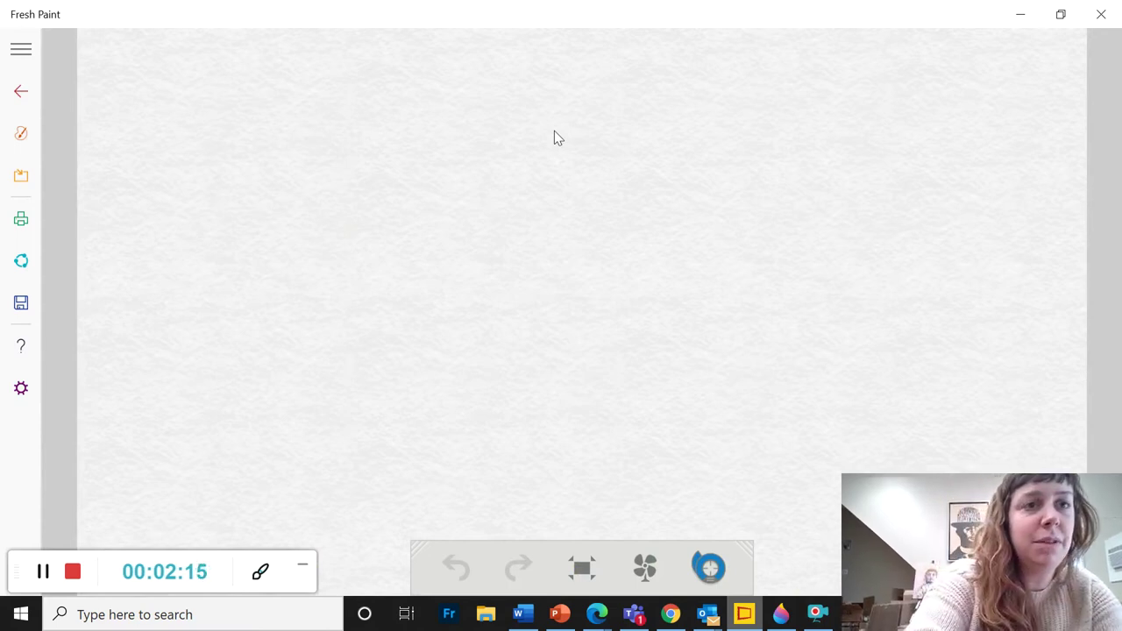
mouse_move(112, 68)
mouse_down()
mouse_move(110, 245)
mouse_move(273, 257)
mouse_move(354, 226)
mouse_move(347, 62)
mouse_move(125, 64)
mouse_up()
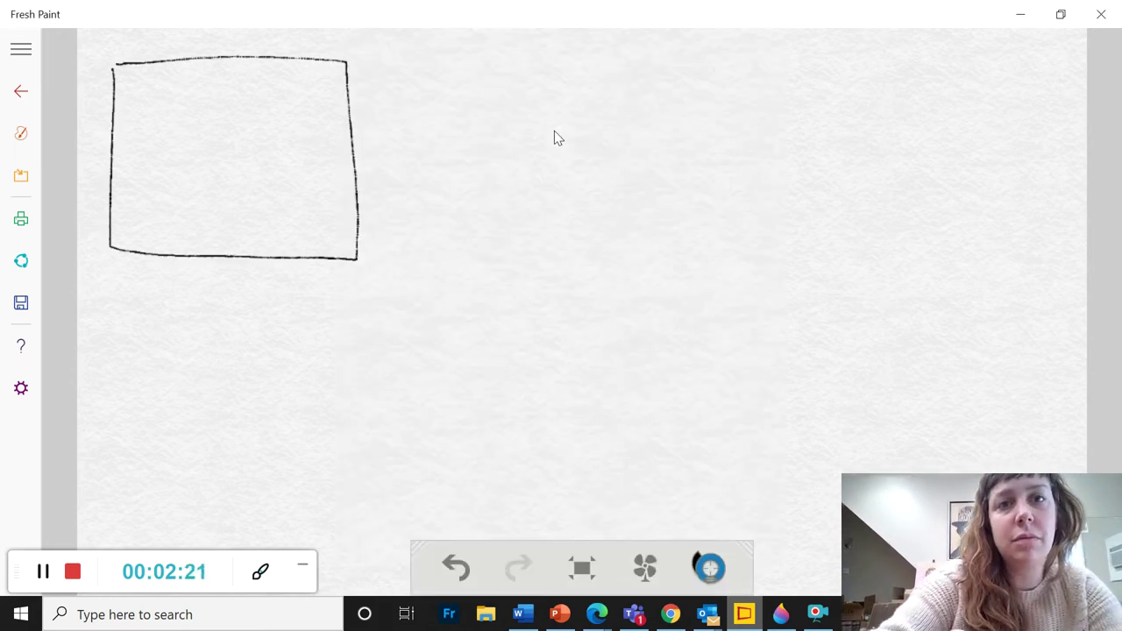
mouse_move(409, 61)
mouse_down()
mouse_move(410, 260)
mouse_move(617, 269)
mouse_move(642, 210)
mouse_move(633, 58)
mouse_move(402, 61)
mouse_up()
mouse_move(689, 57)
mouse_down()
mouse_move(706, 256)
mouse_move(908, 256)
mouse_move(926, 172)
mouse_move(912, 37)
mouse_move(725, 40)
mouse_move(689, 63)
mouse_up()
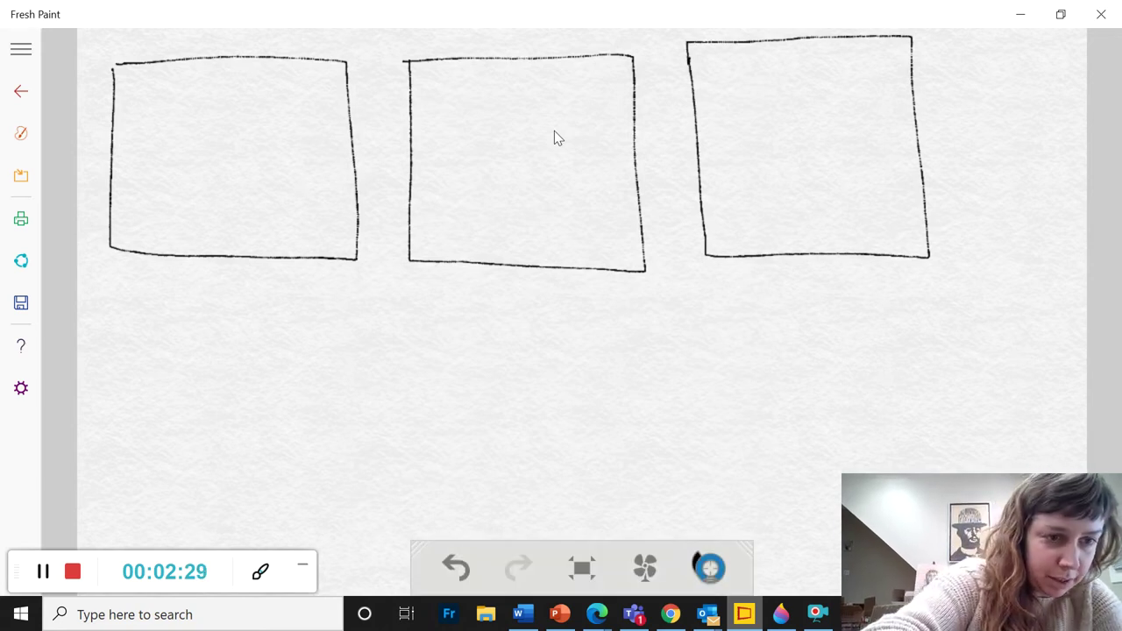
mouse_move(112, 325)
mouse_down()
mouse_move(102, 508)
mouse_move(316, 521)
mouse_move(307, 372)
mouse_move(275, 321)
mouse_move(124, 317)
mouse_up()
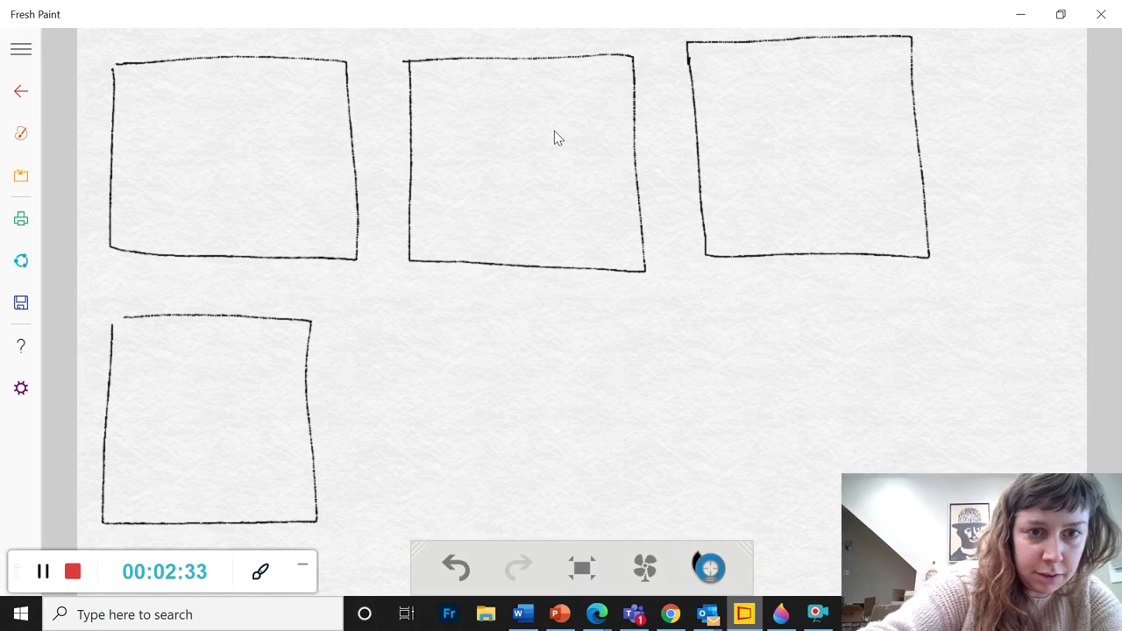
mouse_move(388, 322)
mouse_down()
mouse_move(384, 521)
mouse_move(569, 538)
mouse_move(588, 506)
mouse_move(574, 326)
mouse_move(406, 316)
mouse_up()
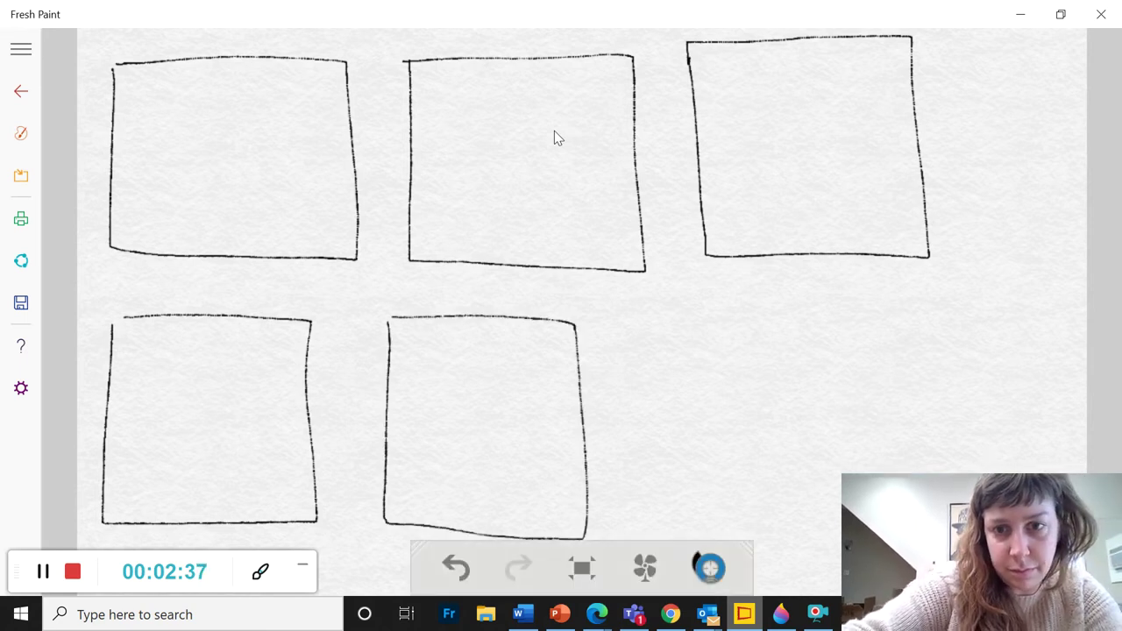
mouse_move(633, 320)
mouse_down()
mouse_move(638, 519)
mouse_move(770, 536)
mouse_move(811, 451)
mouse_move(793, 322)
mouse_move(631, 312)
mouse_up()
mouse_move(844, 323)
mouse_down()
mouse_move(859, 473)
mouse_move(1055, 439)
mouse_move(1053, 321)
mouse_move(844, 316)
mouse_up()
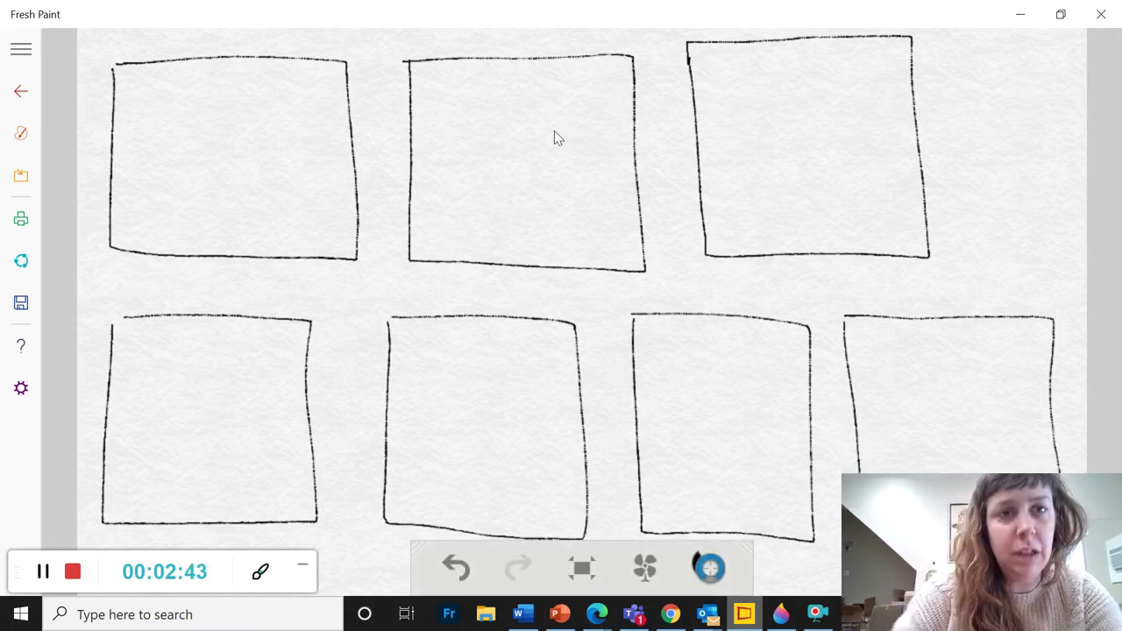
Hand-letter LINE and SHAPE above the first two upper boxes and COLOR beside the third
scroll(554, 131, up, 1)
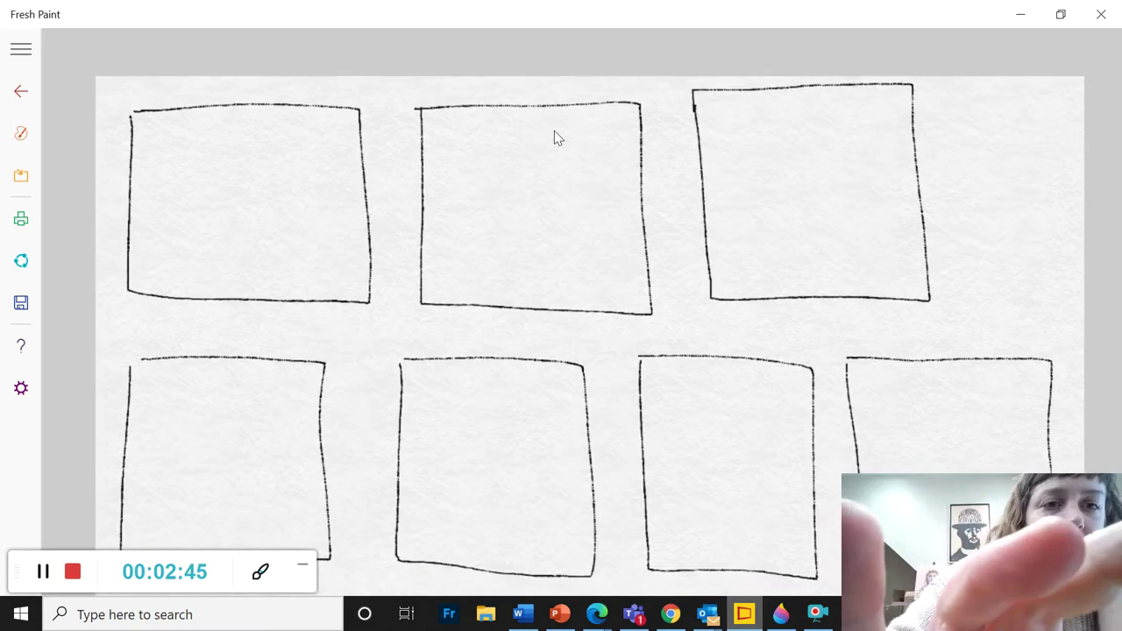
mouse_move(170, 77)
mouse_down()
mouse_move(206, 103)
mouse_move(274, 77)
mouse_up()
mouse_move(256, 79)
mouse_down()
mouse_move(256, 98)
mouse_move(277, 100)
mouse_up()
drag(257, 90, 271, 88)
mouse_move(470, 82)
mouse_down()
mouse_move(456, 109)
mouse_move(482, 82)
mouse_move(484, 101)
mouse_move(498, 101)
mouse_move(487, 91)
mouse_move(536, 94)
mouse_up()
drag(527, 81, 581, 77)
mouse_move(562, 81)
mouse_down()
mouse_move(558, 102)
mouse_move(585, 104)
mouse_up()
mouse_move(561, 92)
mouse_down()
mouse_move(579, 90)
mouse_move(544, 88)
mouse_up()
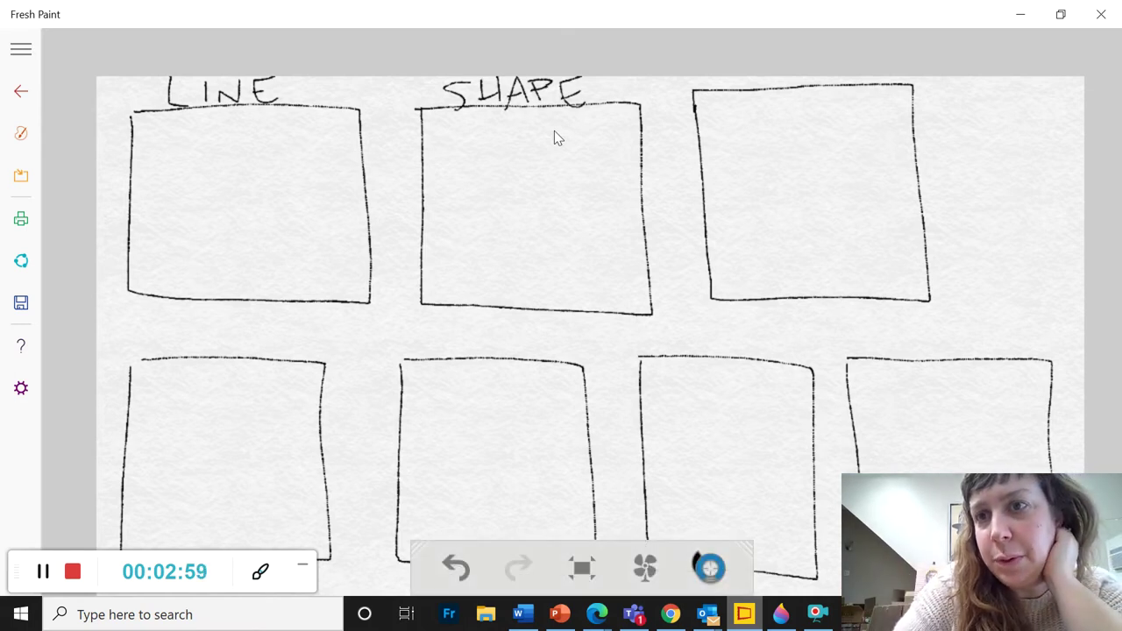
mouse_move(954, 116)
mouse_down()
mouse_move(937, 114)
mouse_move(959, 137)
mouse_move(970, 118)
mouse_move(990, 132)
mouse_move(1018, 116)
mouse_move(1073, 143)
mouse_up()
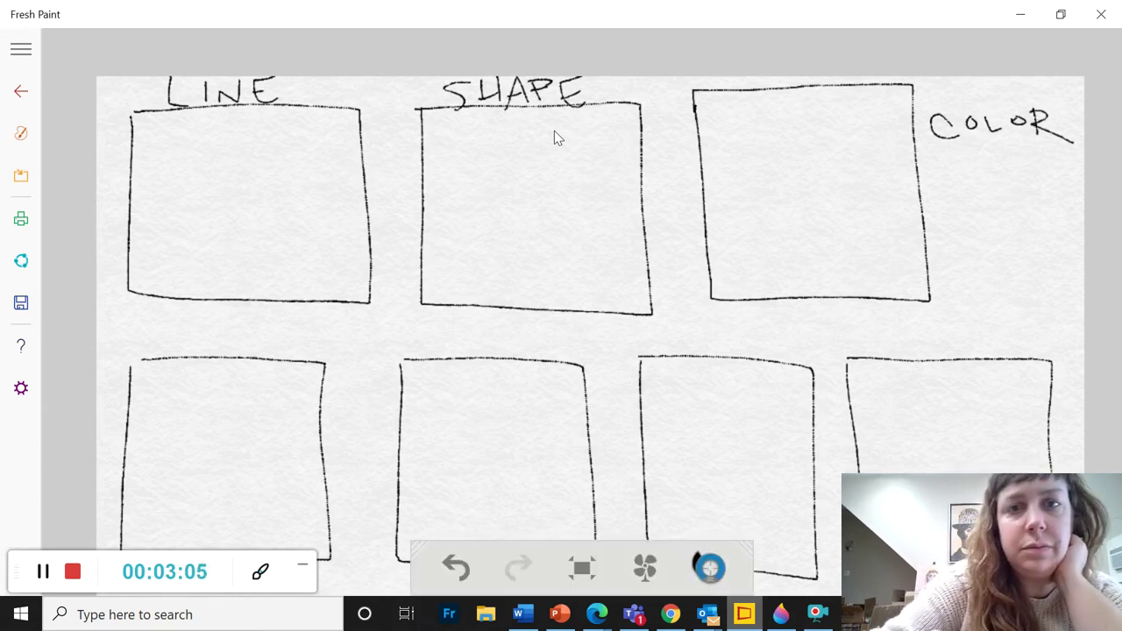
Hand-letter VALUE and TEXTURE above the first two boxes of the lower row
scroll(554, 130, down, 2)
drag(244, 243, 257, 262)
mouse_move(258, 261)
mouse_down()
mouse_move(268, 237)
mouse_move(294, 263)
mouse_move(288, 255)
mouse_move(324, 261)
mouse_move(333, 242)
mouse_move(345, 260)
mouse_move(356, 262)
mouse_move(354, 250)
mouse_up()
drag(480, 244, 486, 265)
mouse_move(466, 251)
mouse_down()
mouse_move(516, 240)
mouse_move(496, 263)
mouse_up()
drag(498, 264, 532, 263)
mouse_move(530, 246)
mouse_down()
mouse_move(520, 266)
mouse_move(547, 265)
mouse_move(557, 243)
mouse_move(579, 242)
mouse_move(613, 271)
mouse_up()
drag(613, 248, 628, 248)
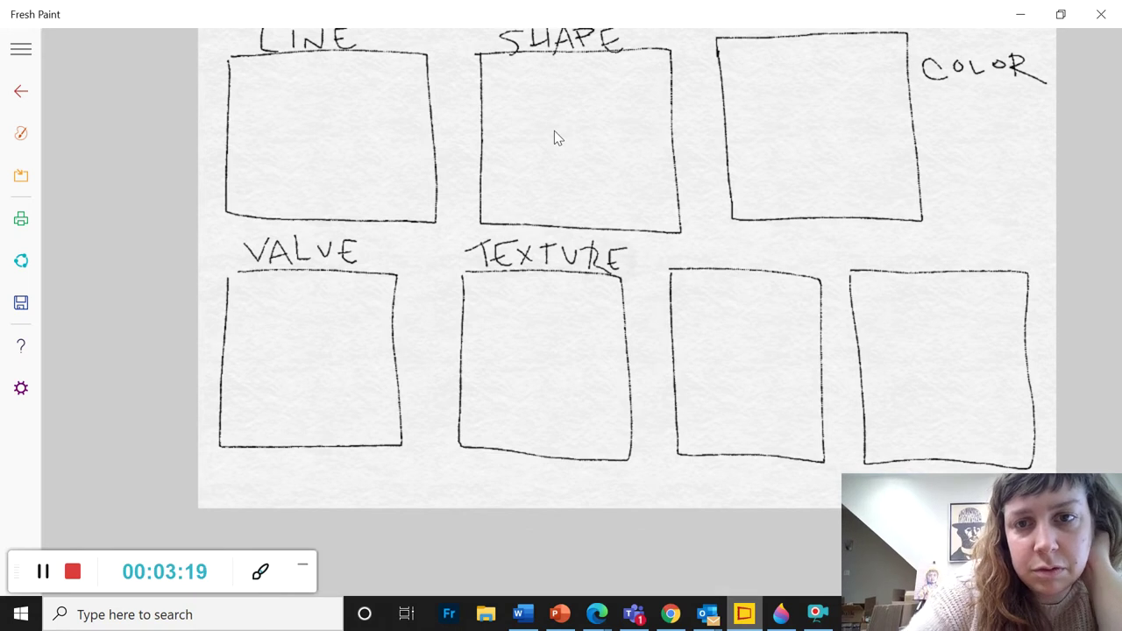
Hand-letter FORM and SHAPE above the last two boxes of the lower row
mouse_move(700, 242)
mouse_down()
mouse_move(701, 262)
mouse_move(710, 253)
mouse_up()
mouse_move(726, 246)
mouse_down()
mouse_move(731, 262)
mouse_move(727, 247)
mouse_move(747, 247)
mouse_move(754, 262)
mouse_move(787, 263)
mouse_up()
mouse_move(889, 243)
mouse_down()
mouse_move(872, 267)
mouse_move(917, 265)
mouse_up()
drag(901, 257, 940, 256)
mouse_move(947, 242)
mouse_down()
mouse_move(947, 263)
mouse_move(963, 247)
mouse_move(973, 261)
mouse_up()
drag(974, 262, 987, 262)
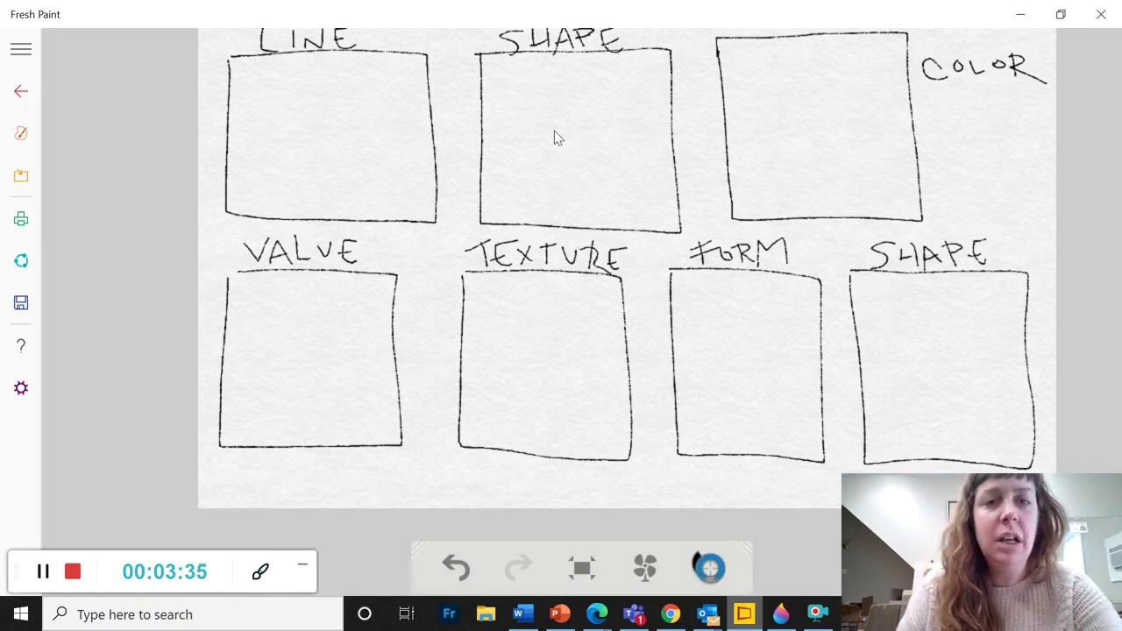
Draw a pear outline with a small stem in the middle of the LINE box, undoing the first attempt
scroll(558, 138, up, 3)
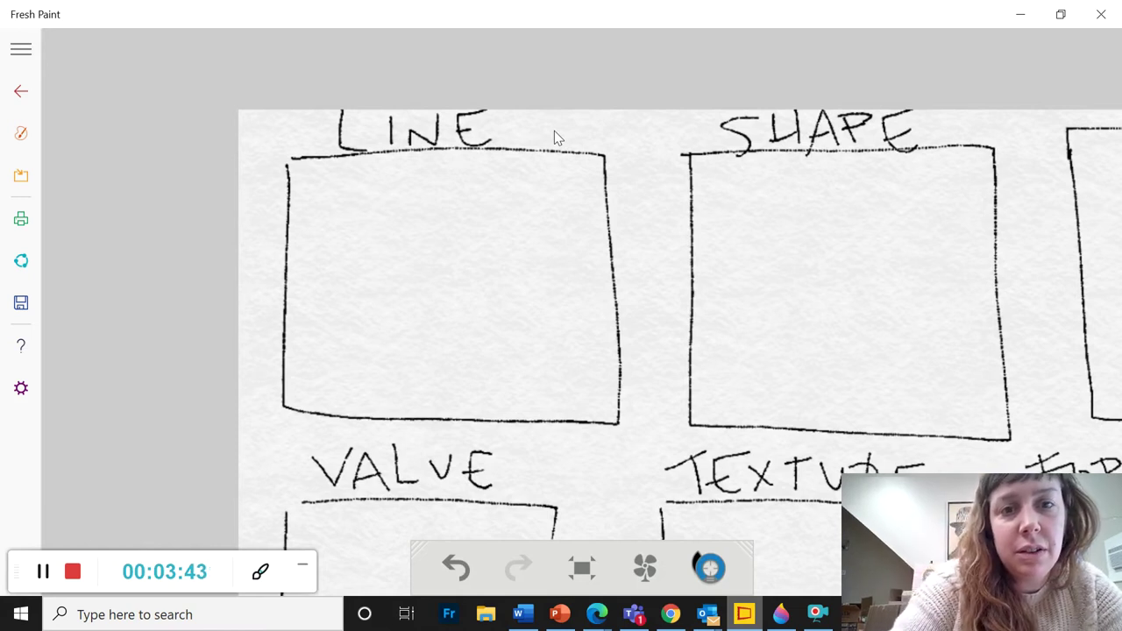
mouse_move(473, 185)
mouse_down()
mouse_move(367, 308)
mouse_move(377, 345)
mouse_move(445, 379)
mouse_move(500, 324)
mouse_move(472, 234)
mouse_move(475, 186)
mouse_up()
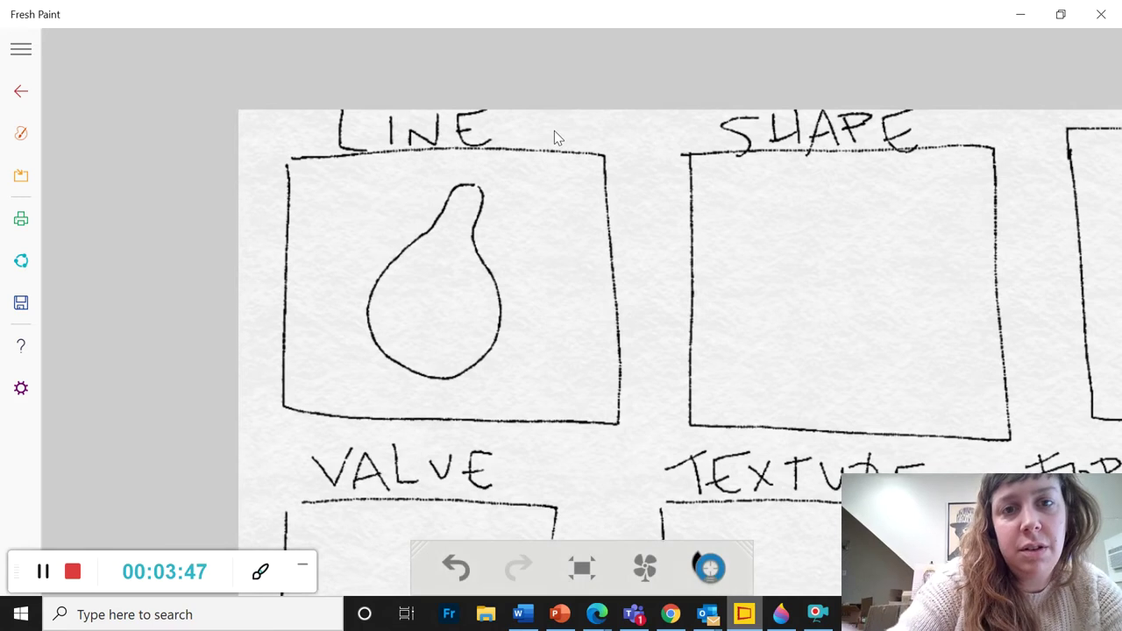
click(455, 568)
mouse_move(464, 193)
mouse_down()
mouse_move(439, 195)
mouse_move(390, 267)
mouse_move(429, 366)
mouse_move(517, 308)
mouse_move(464, 195)
mouse_move(456, 204)
mouse_up()
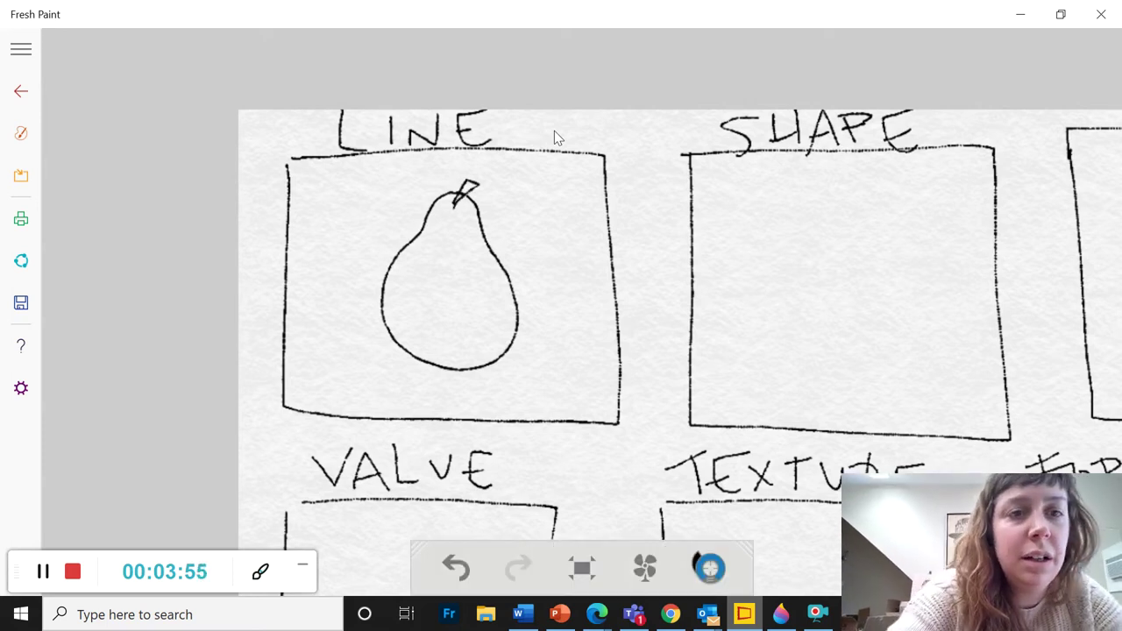
Hatch the background to the left of the pear in the LINE box with parallel diagonal lines
mouse_move(320, 159)
mouse_down()
mouse_move(289, 202)
mouse_move(287, 232)
mouse_up()
drag(357, 156, 298, 239)
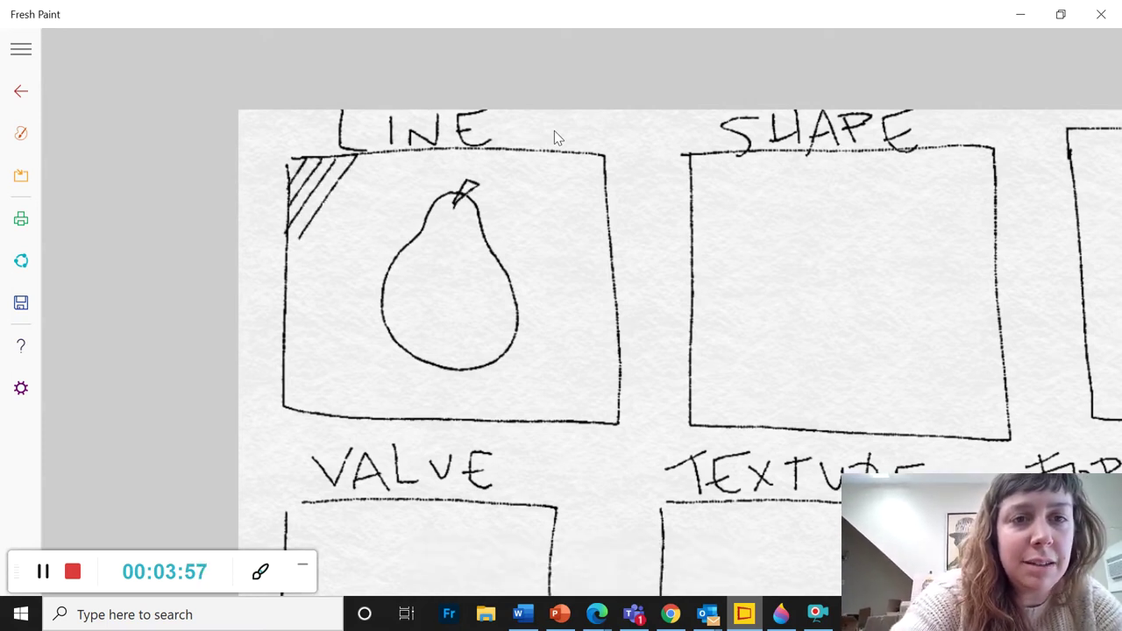
drag(377, 156, 282, 283)
mouse_move(411, 146)
mouse_down()
mouse_move(282, 301)
mouse_move(403, 177)
mouse_move(286, 307)
mouse_up()
drag(438, 160, 281, 340)
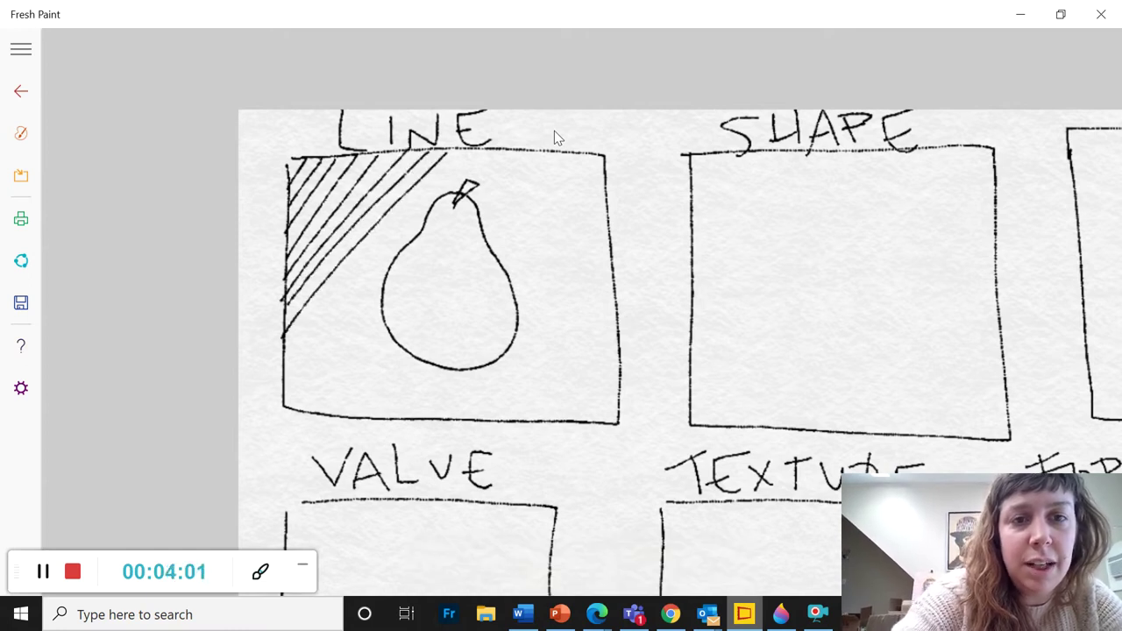
drag(449, 163, 281, 355)
drag(482, 149, 284, 370)
drag(428, 212, 291, 375)
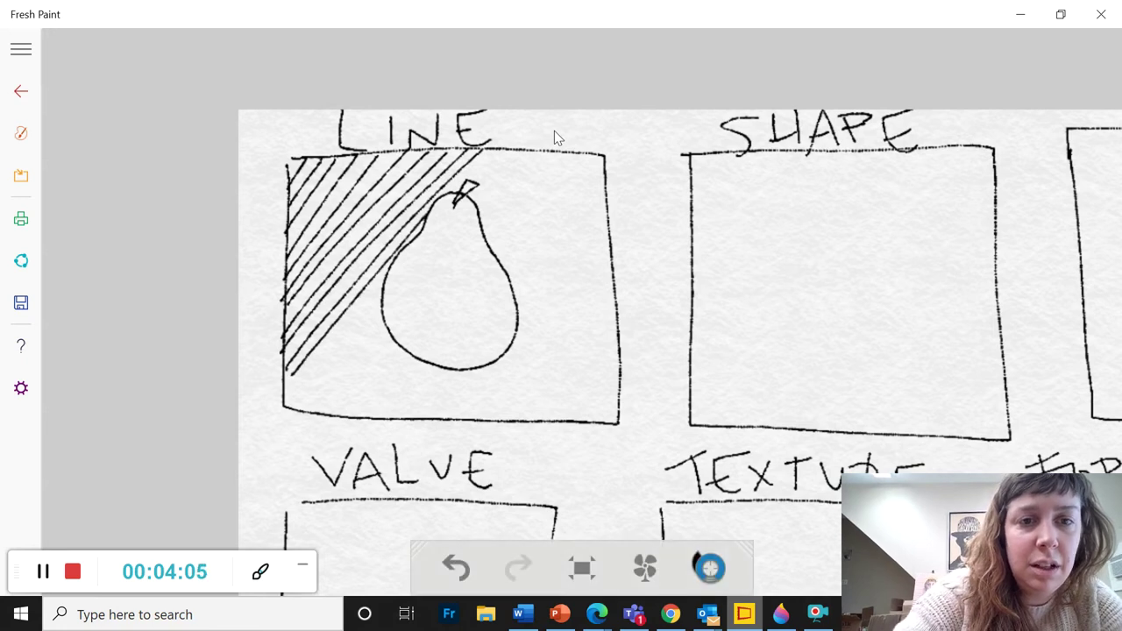
drag(389, 270, 291, 407)
Draw curved lines sweeping from the pear's base toward the bottom and lower-right edges of the LINE box
mouse_move(376, 299)
mouse_down()
mouse_move(326, 409)
mouse_move(349, 383)
mouse_move(349, 408)
mouse_move(375, 405)
mouse_move(393, 372)
mouse_move(419, 403)
mouse_up()
drag(386, 326, 469, 412)
mouse_move(389, 333)
mouse_down()
mouse_move(468, 400)
mouse_move(557, 412)
mouse_up()
mouse_move(426, 363)
mouse_down()
mouse_move(458, 384)
mouse_move(617, 395)
mouse_up()
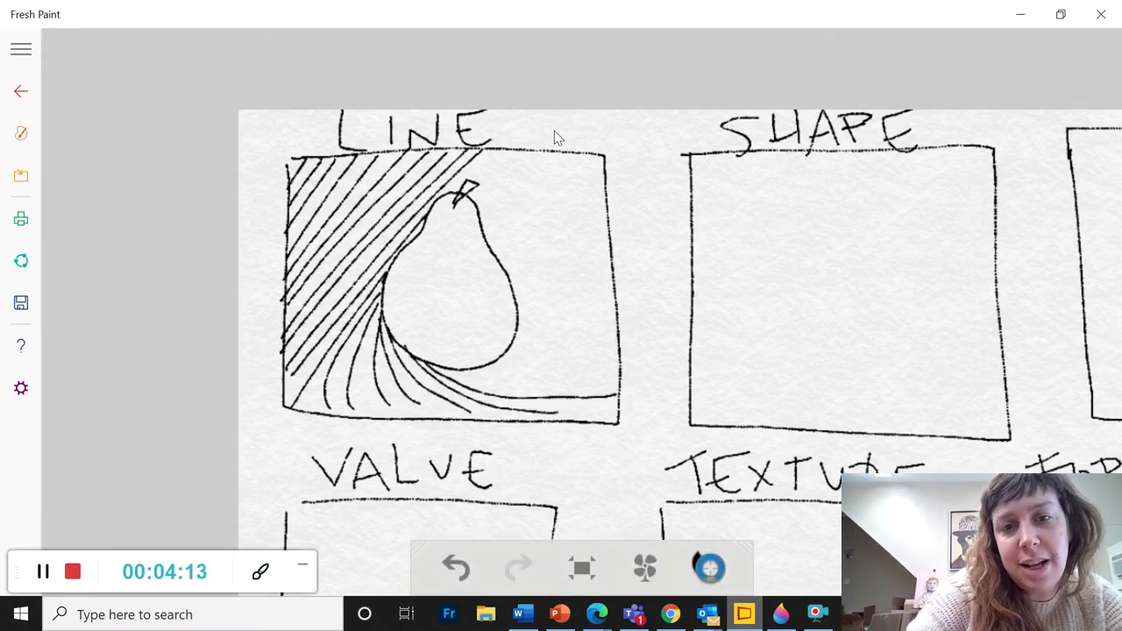
mouse_move(454, 377)
mouse_down()
mouse_move(587, 367)
mouse_move(605, 354)
mouse_up()
drag(501, 362, 614, 311)
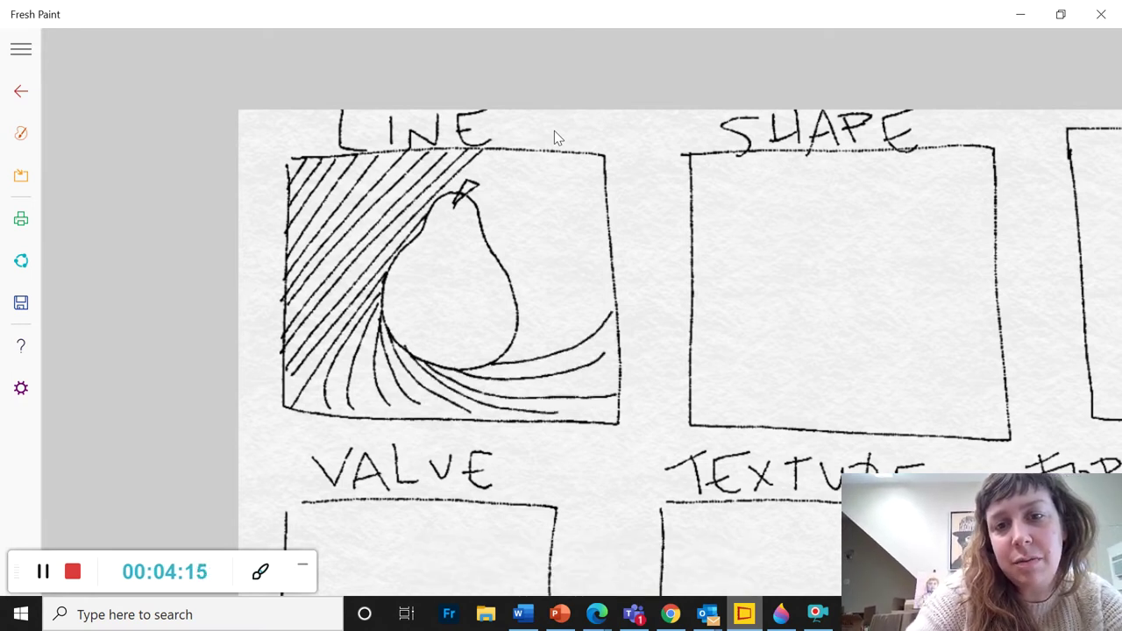
Fill the background to the right of the pear with curved lines reaching the LINE box's top edge
drag(530, 344, 598, 263)
drag(517, 333, 589, 230)
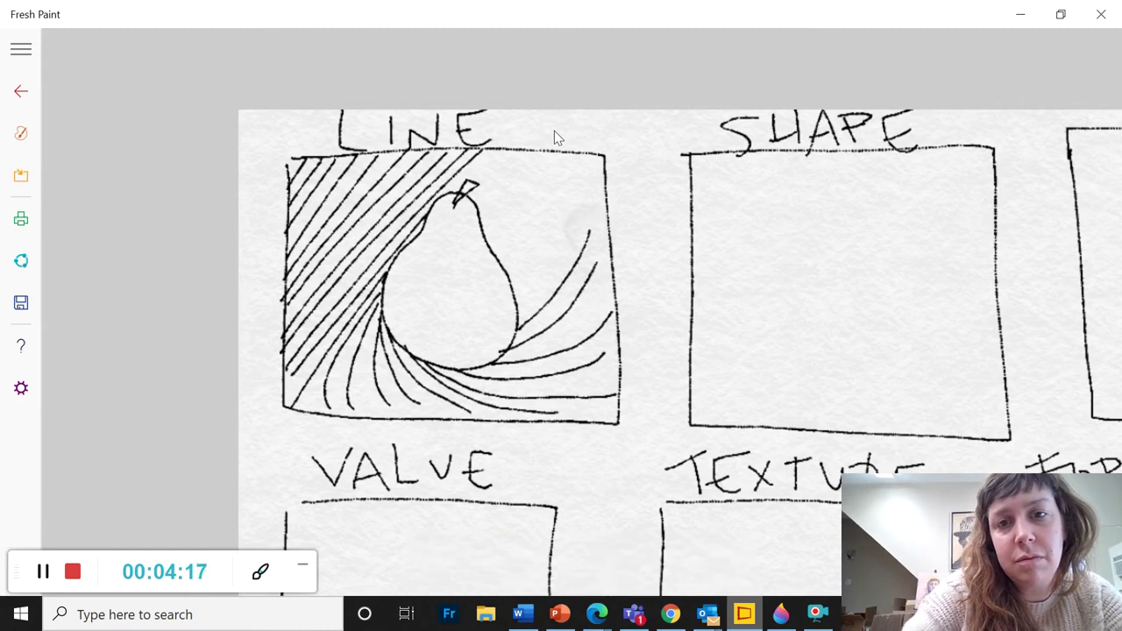
mouse_move(520, 301)
mouse_down()
mouse_move(578, 223)
mouse_move(590, 166)
mouse_move(579, 162)
mouse_up()
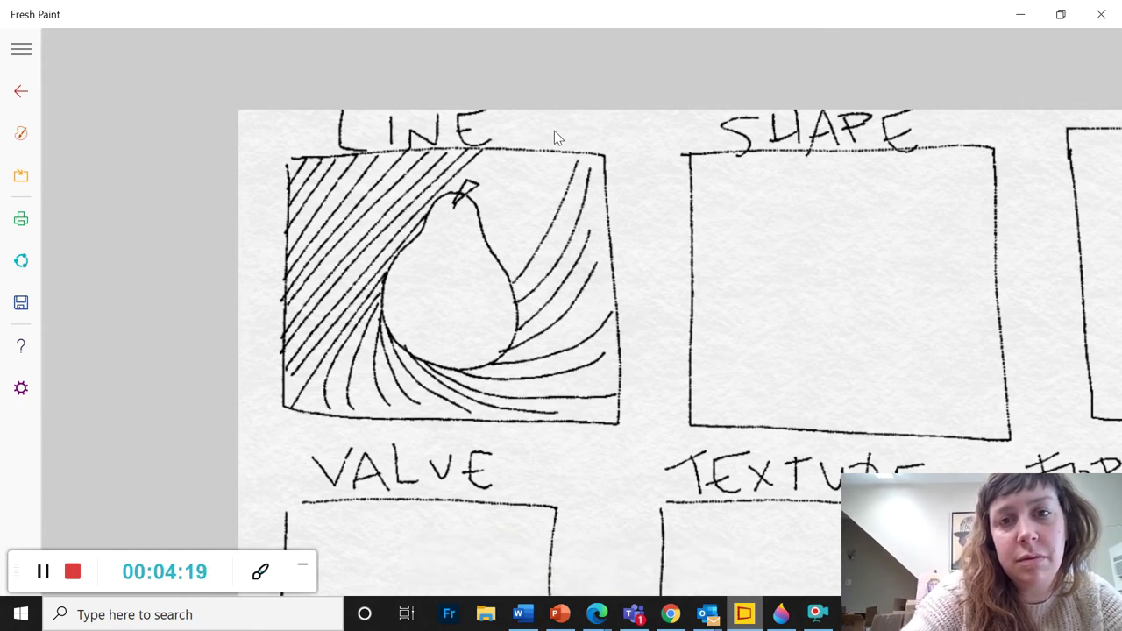
mouse_move(503, 259)
mouse_down()
mouse_move(564, 163)
mouse_move(549, 162)
mouse_up()
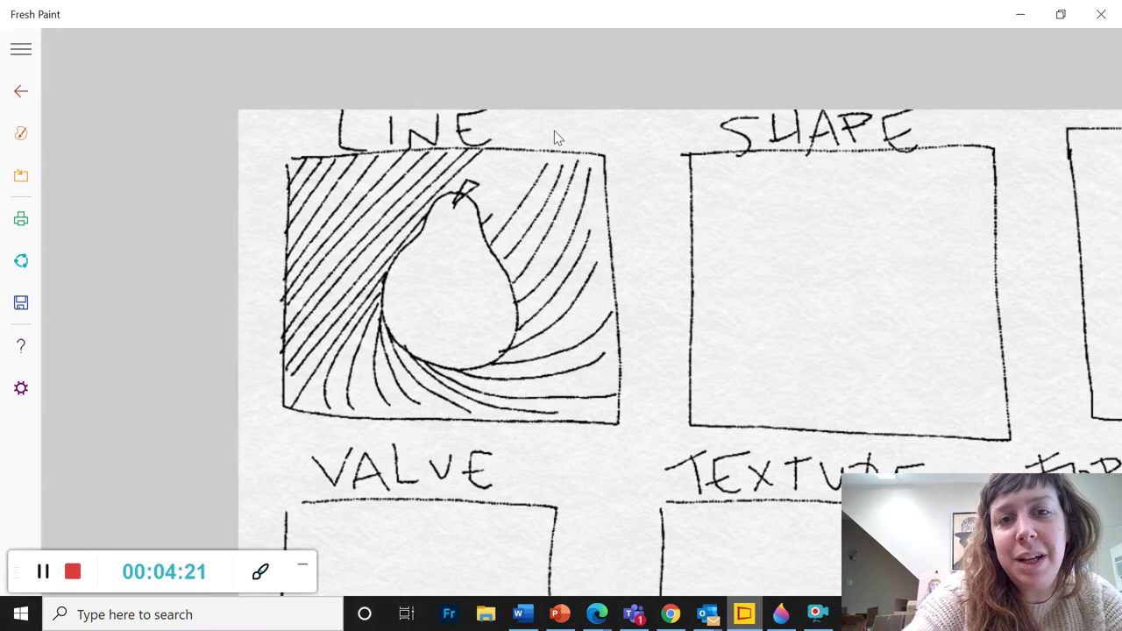
mouse_move(490, 216)
mouse_down()
mouse_move(530, 166)
mouse_move(496, 153)
mouse_up()
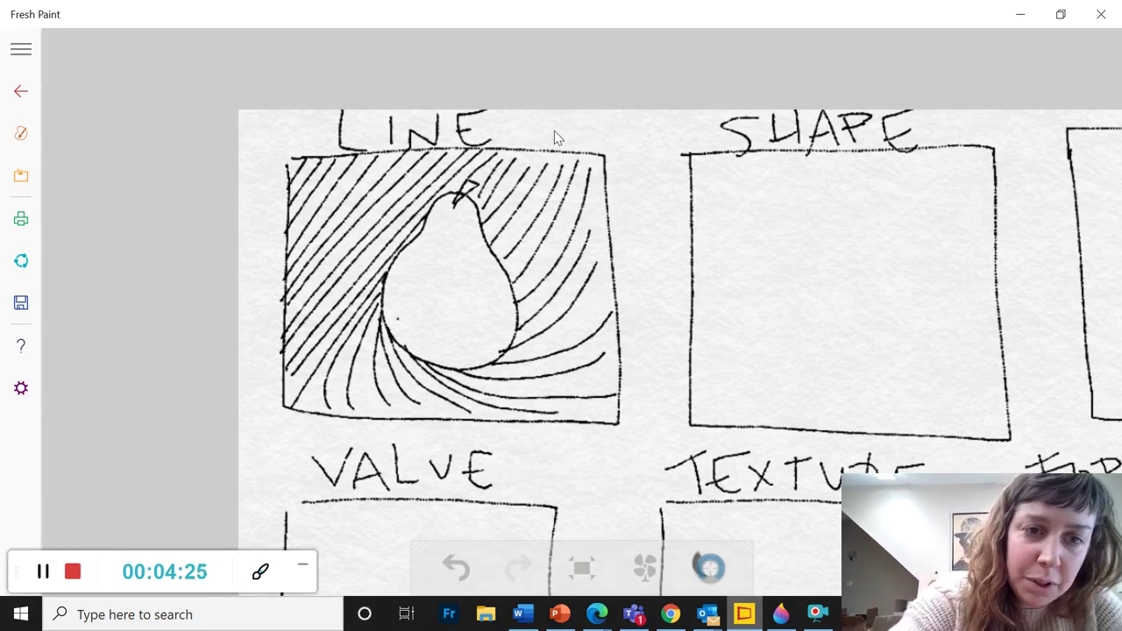
Shade the left side of the pear with short curved hatch strokes from its base up to the neck
mouse_move(398, 321)
mouse_down()
mouse_move(414, 348)
mouse_move(410, 321)
mouse_up()
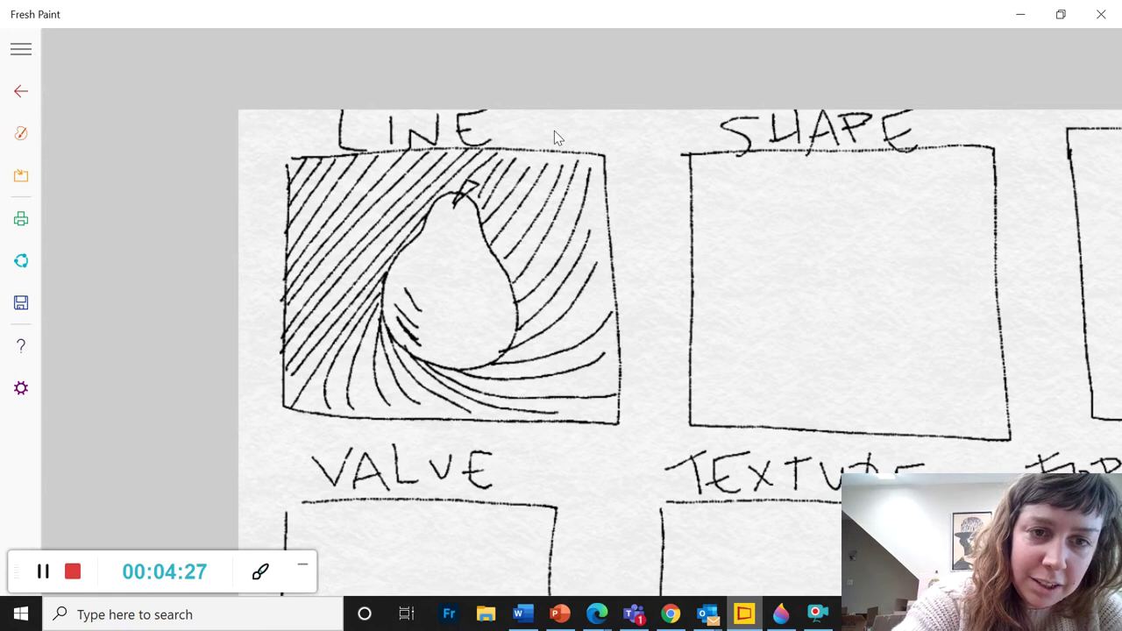
drag(409, 270, 426, 295)
drag(428, 247, 429, 255)
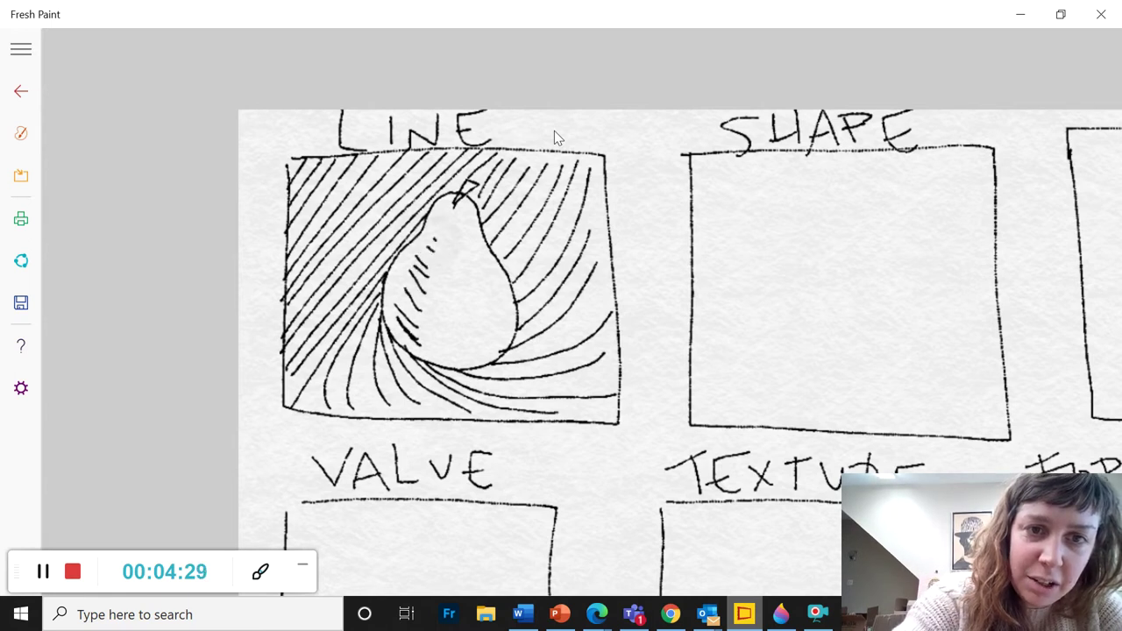
drag(444, 218, 431, 228)
drag(452, 203, 447, 212)
mouse_move(417, 300)
mouse_down()
mouse_move(405, 312)
mouse_move(446, 352)
mouse_up()
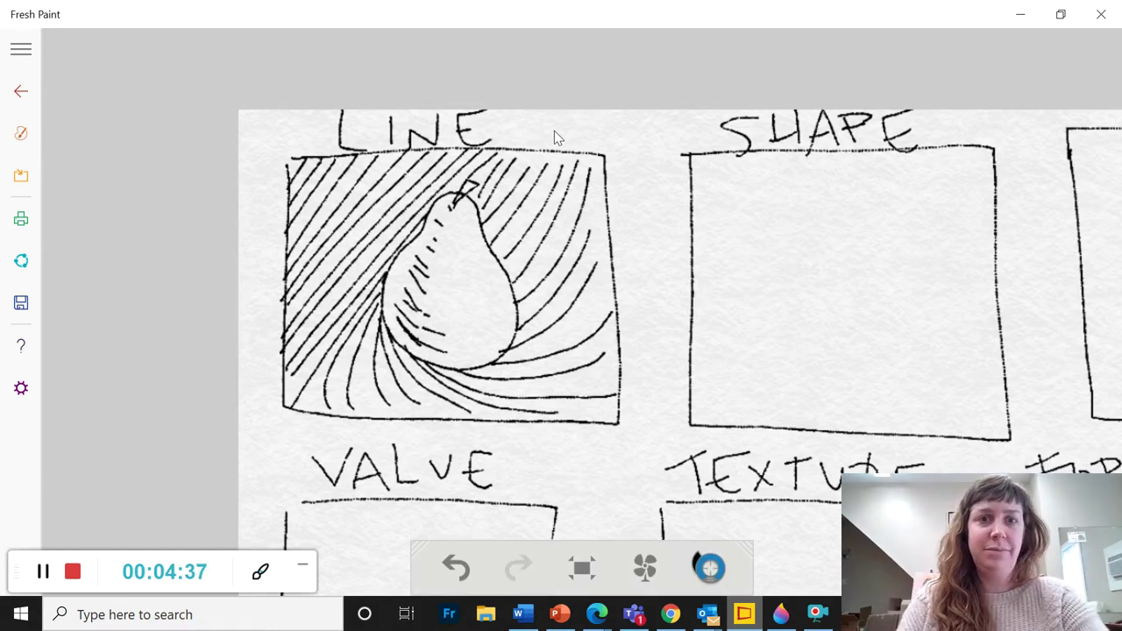
scroll(554, 138, right, 3)
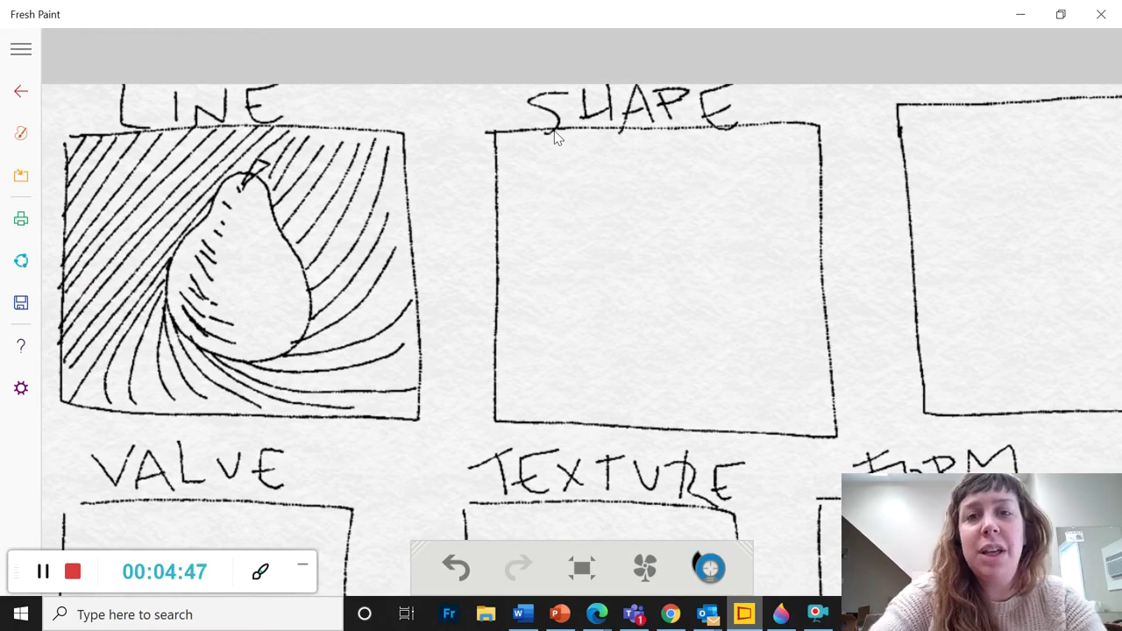
mouse_move(704, 193)
mouse_down()
mouse_move(646, 200)
mouse_move(586, 307)
mouse_move(703, 361)
mouse_move(704, 261)
mouse_up()
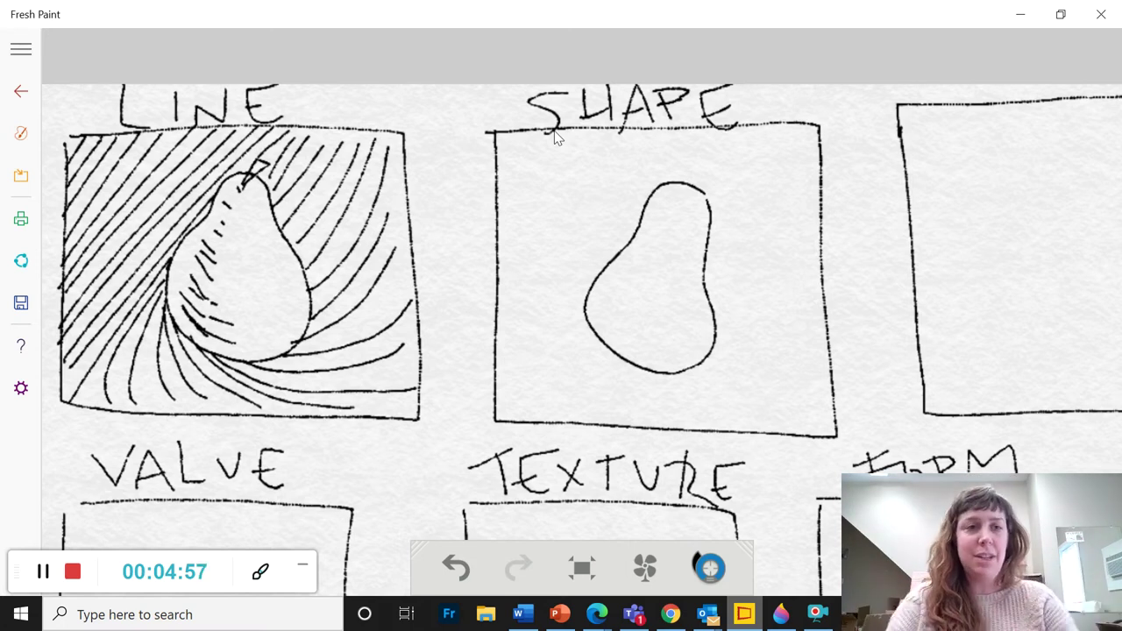
key(ctrl+z)
key(ctrl+z)
Switch the drawing tool to the thick round-tipped crayon in black
right_click(554, 138)
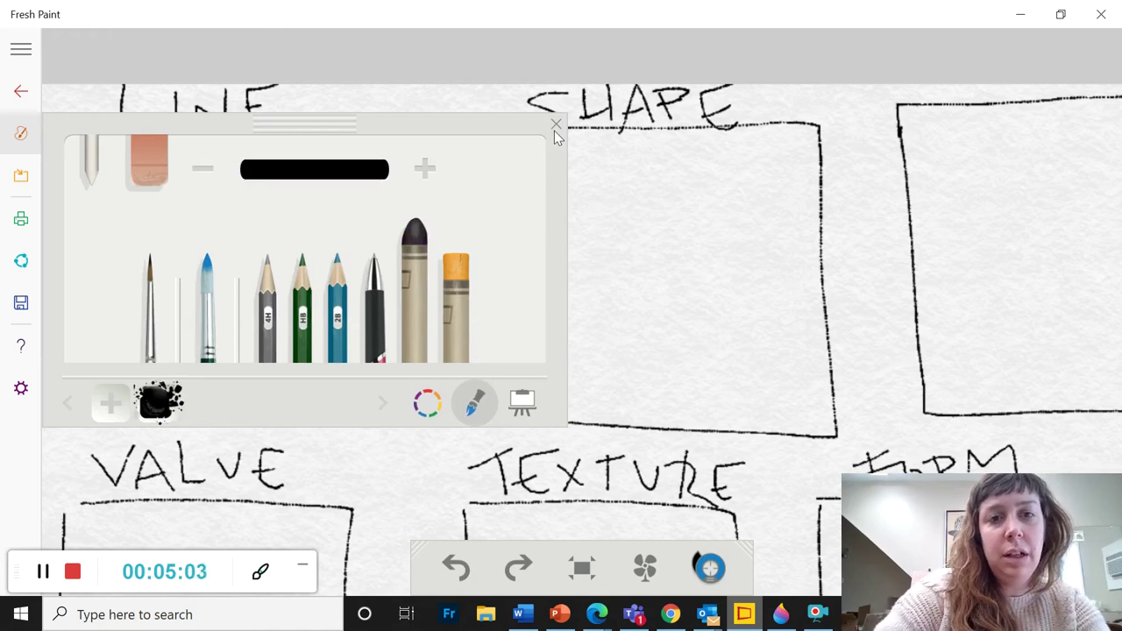
click(555, 128)
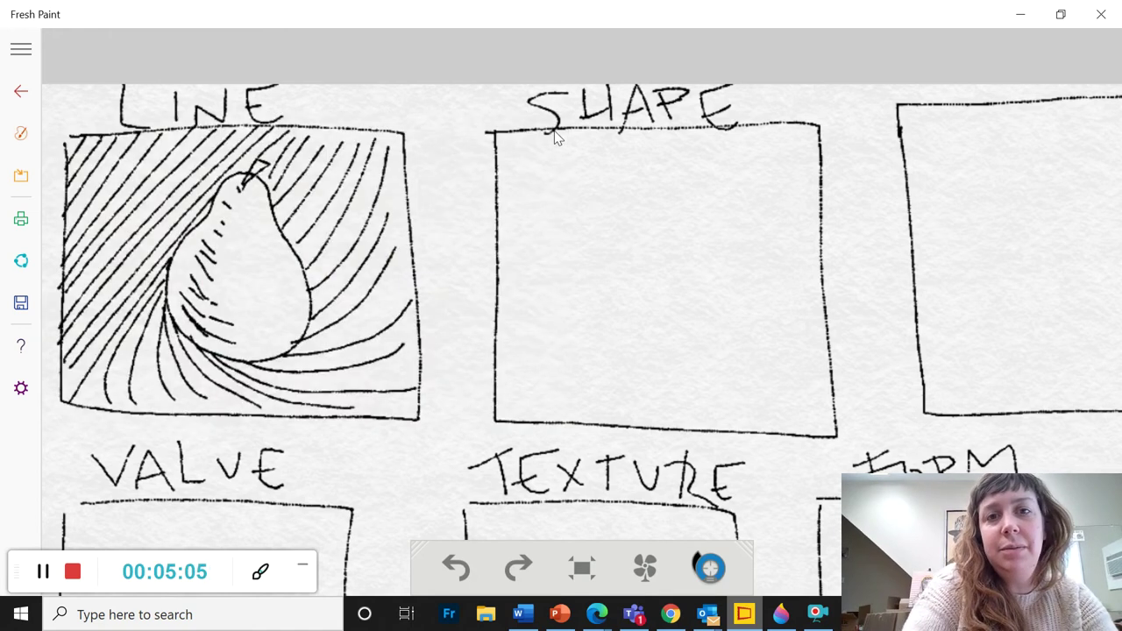
Fill the entire SHAPE box with solid black
mouse_move(520, 148)
mouse_down()
mouse_move(795, 158)
mouse_move(531, 180)
mouse_move(786, 200)
mouse_move(577, 211)
mouse_move(513, 228)
mouse_move(785, 232)
mouse_move(781, 247)
mouse_move(556, 265)
mouse_move(509, 176)
mouse_move(518, 403)
mouse_move(784, 415)
mouse_up()
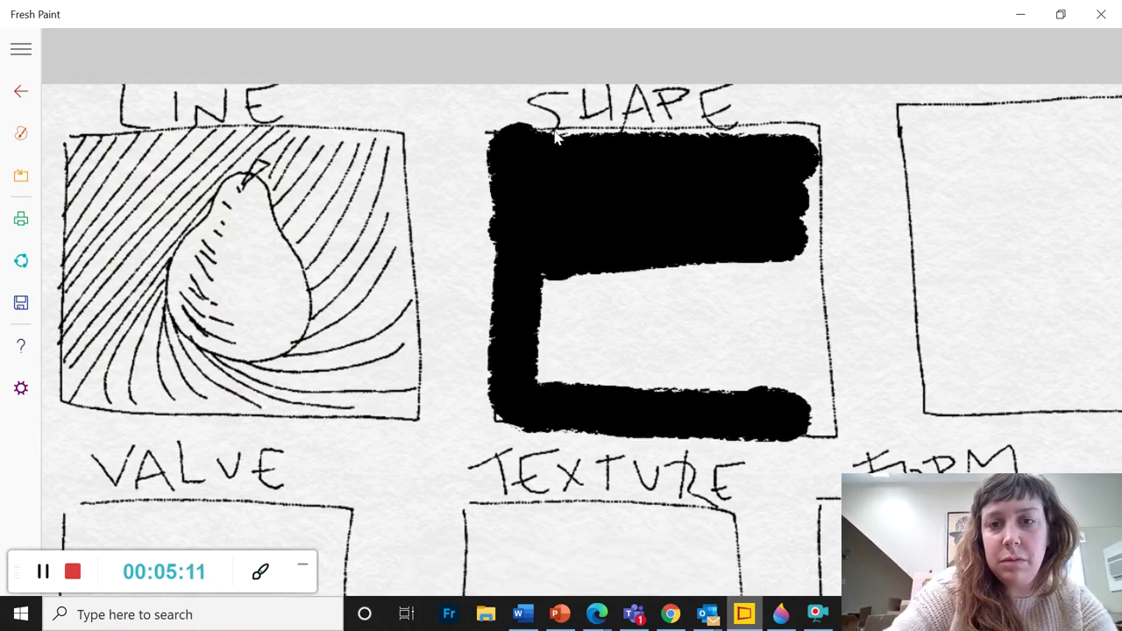
mouse_move(552, 386)
mouse_down()
mouse_move(745, 364)
mouse_move(561, 280)
mouse_move(539, 368)
mouse_move(640, 289)
mouse_move(797, 368)
mouse_move(815, 439)
mouse_move(802, 132)
mouse_up()
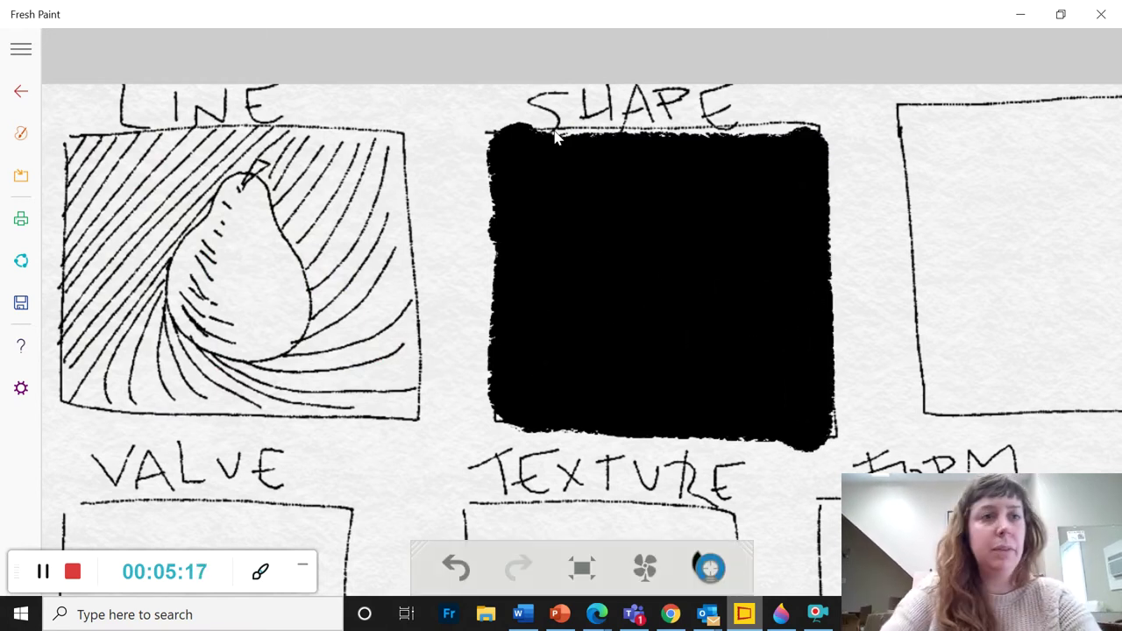
key(alt+Left)
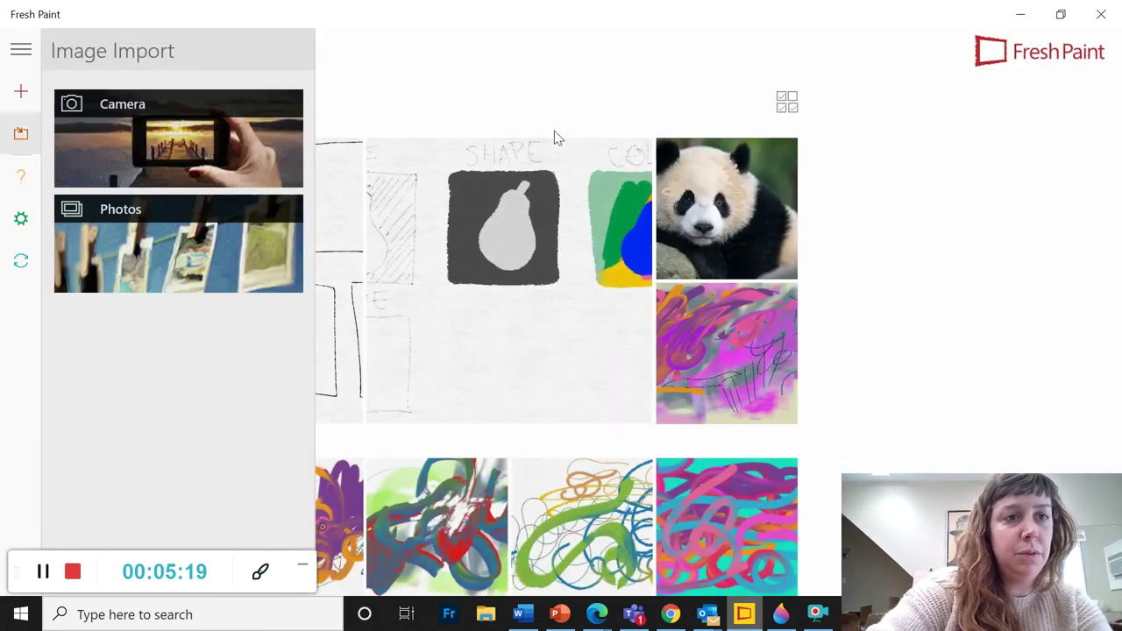
click(554, 137)
click(554, 137)
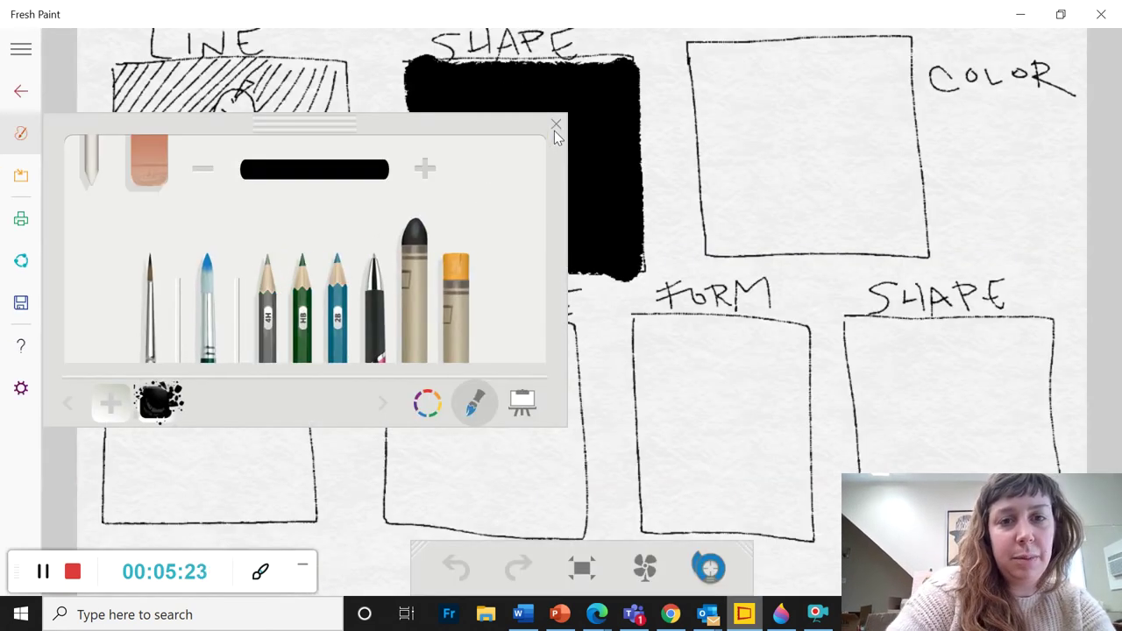
Paint a solid light green pear silhouette in the middle of the black SHAPE box
key(c)
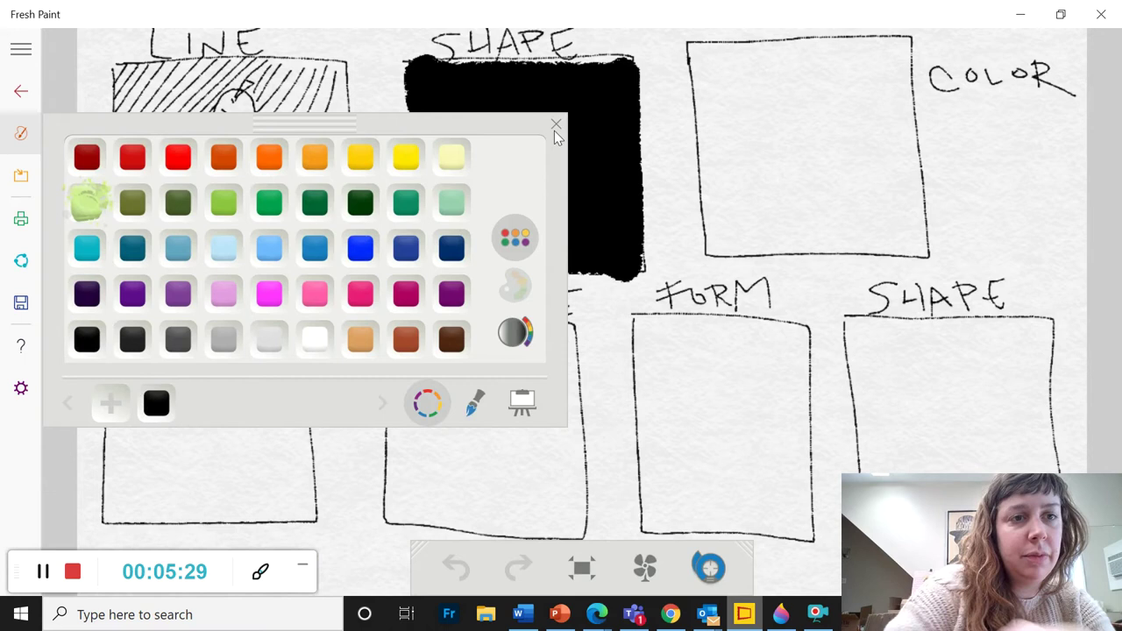
click(556, 126)
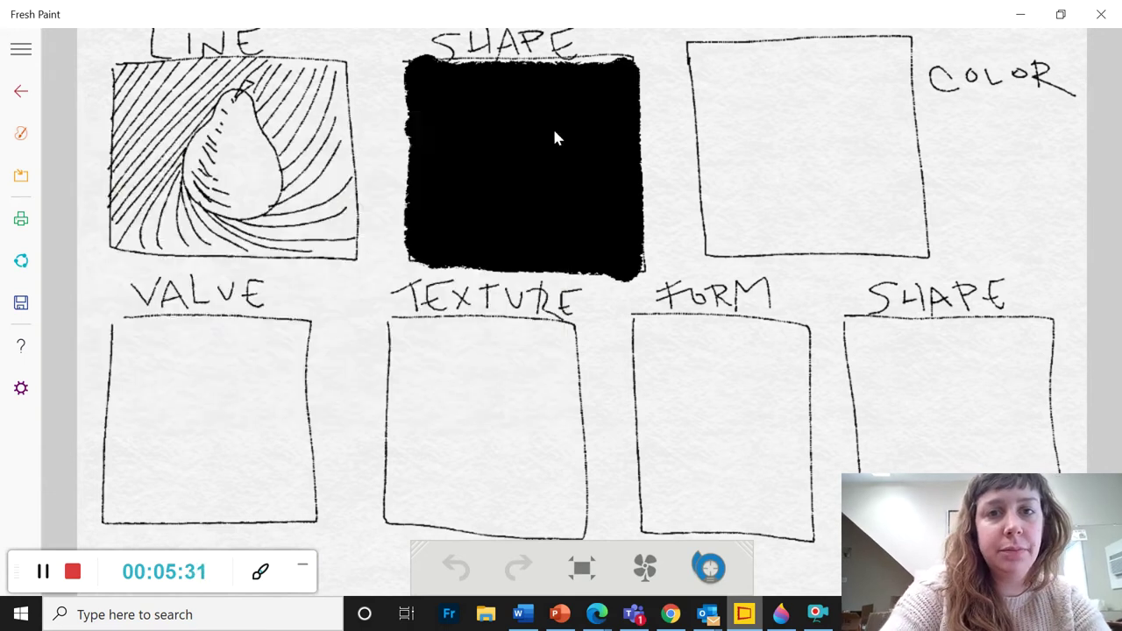
scroll(554, 138, up, 2)
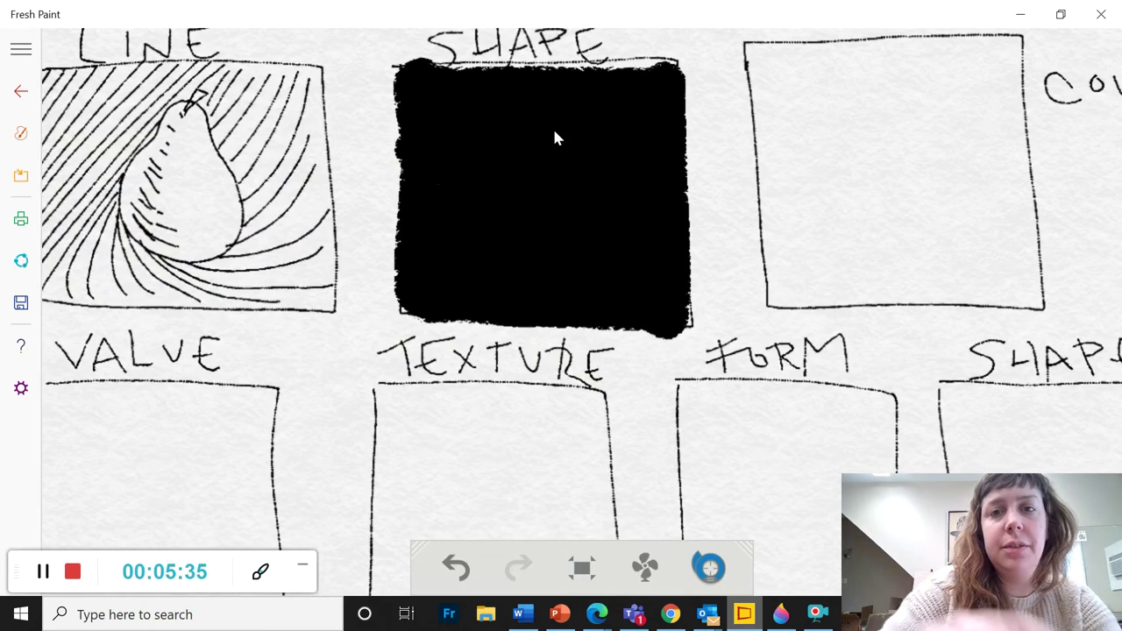
mouse_move(556, 138)
mouse_down()
mouse_move(522, 162)
mouse_move(491, 211)
mouse_move(495, 276)
mouse_move(589, 254)
mouse_move(585, 214)
mouse_move(539, 186)
mouse_move(561, 159)
mouse_move(580, 203)
mouse_move(530, 198)
mouse_move(589, 208)
mouse_up()
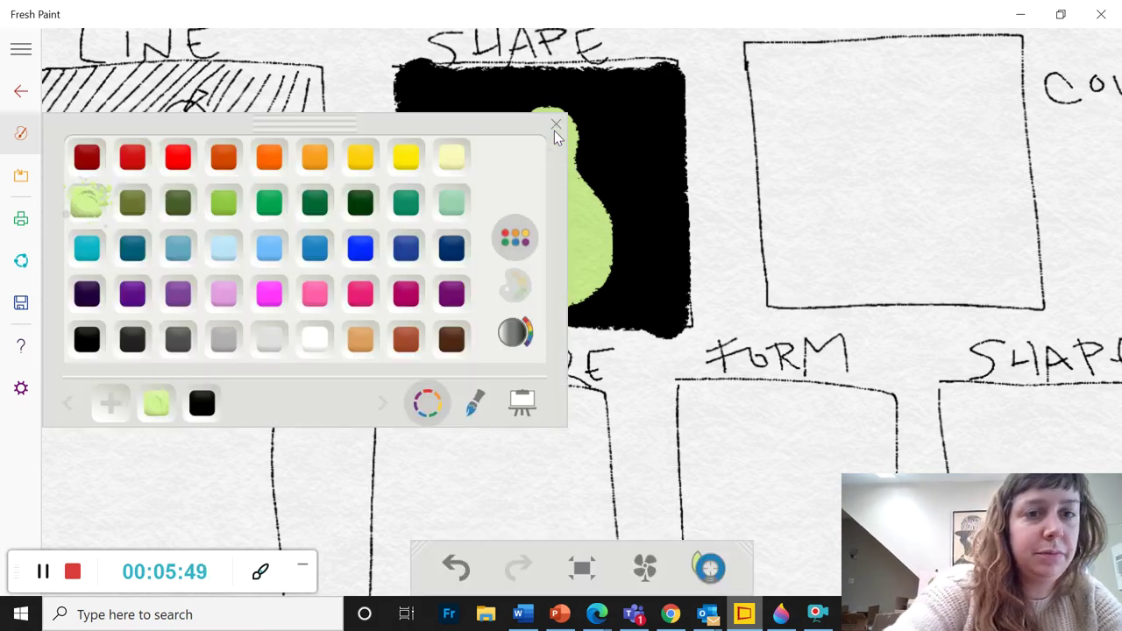
Add a short reddish-brown crayon stem to the top of the green pear in the SHAPE box
right_click(555, 137)
click(406, 339)
click(474, 402)
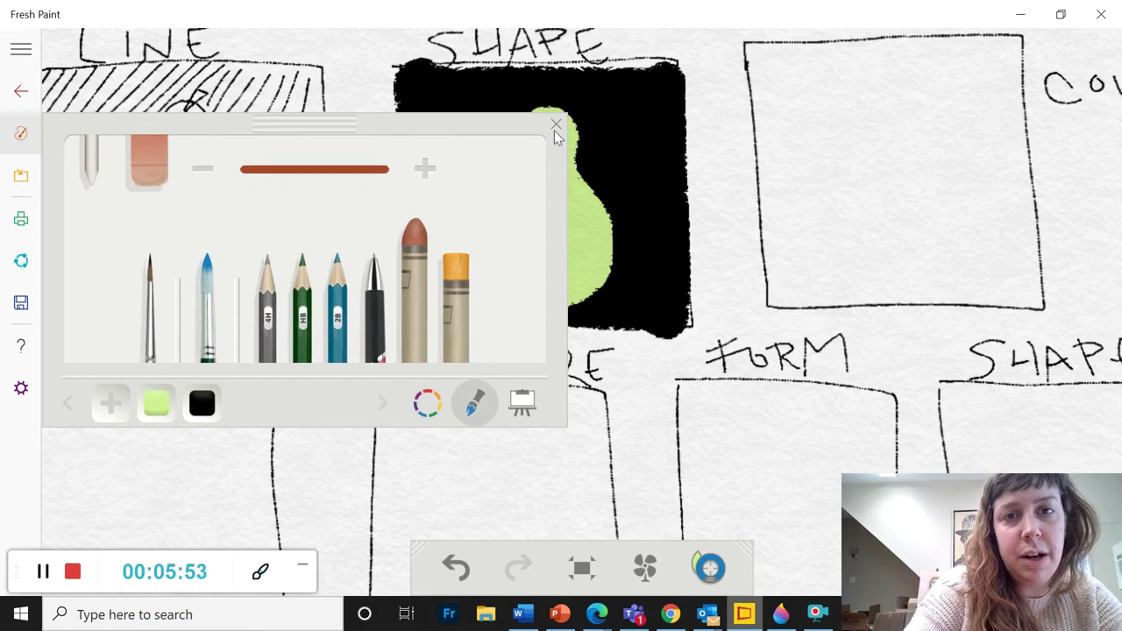
click(555, 132)
mouse_move(554, 119)
mouse_down()
mouse_move(553, 100)
mouse_move(566, 104)
mouse_move(556, 114)
mouse_up()
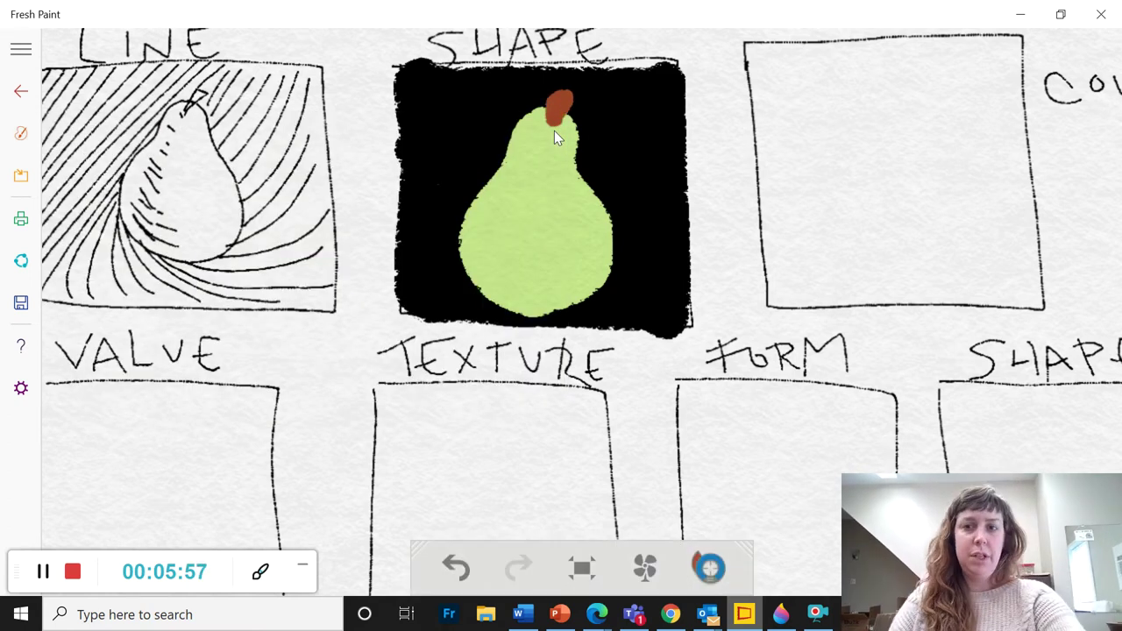
Fill the upper-left corner of the COLOR box with a medium blue triangle
scroll(554, 131, down, 2)
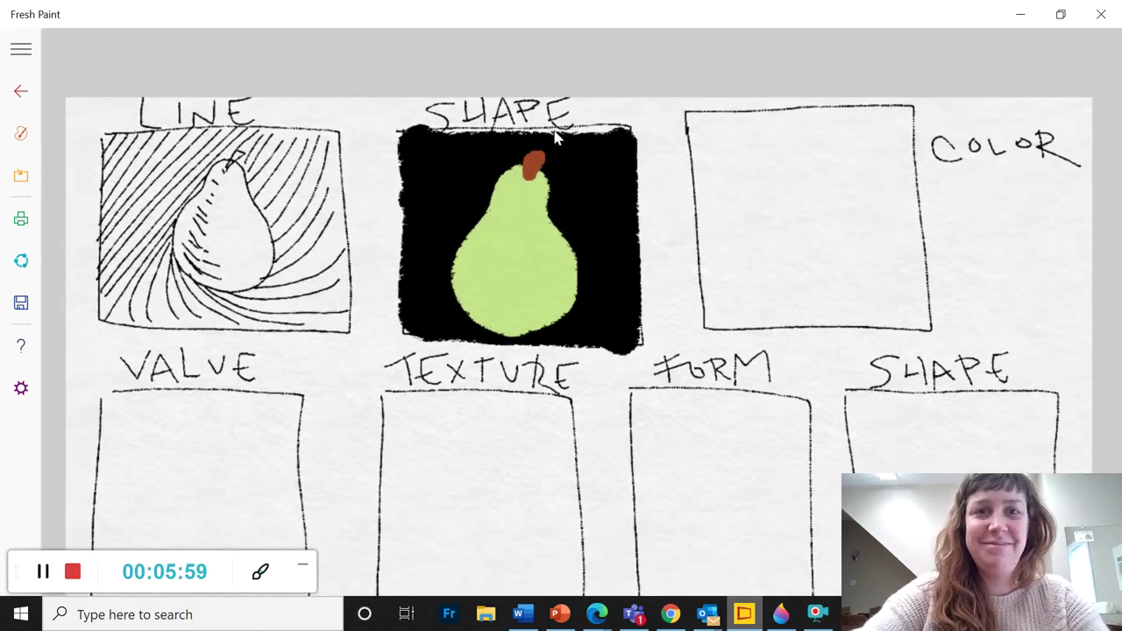
scroll(554, 131, up, 1)
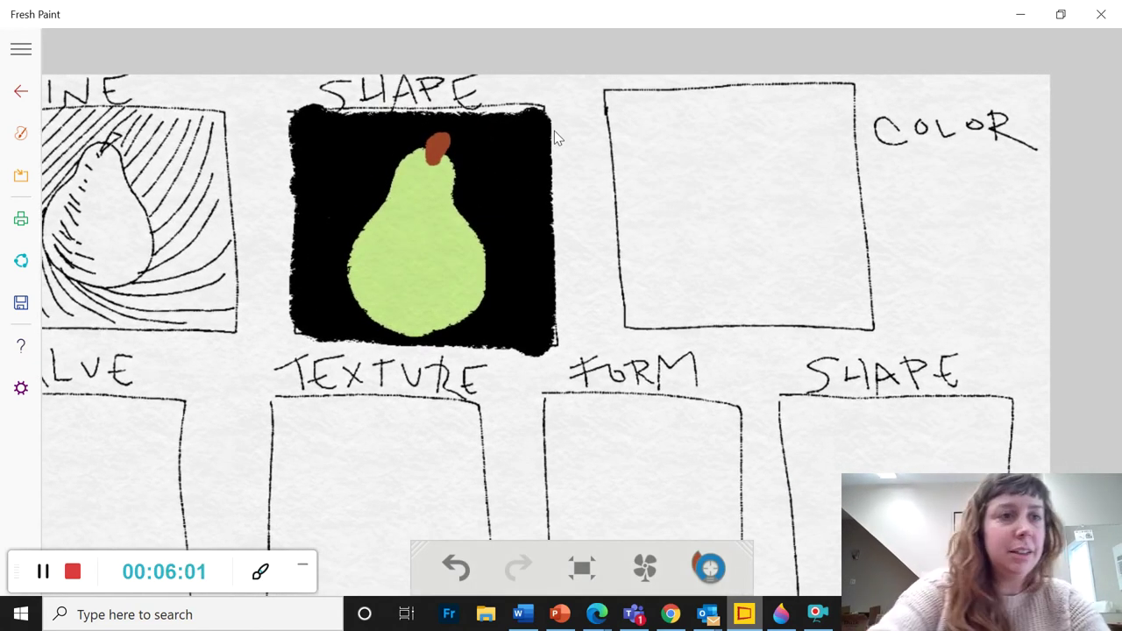
right_click(554, 132)
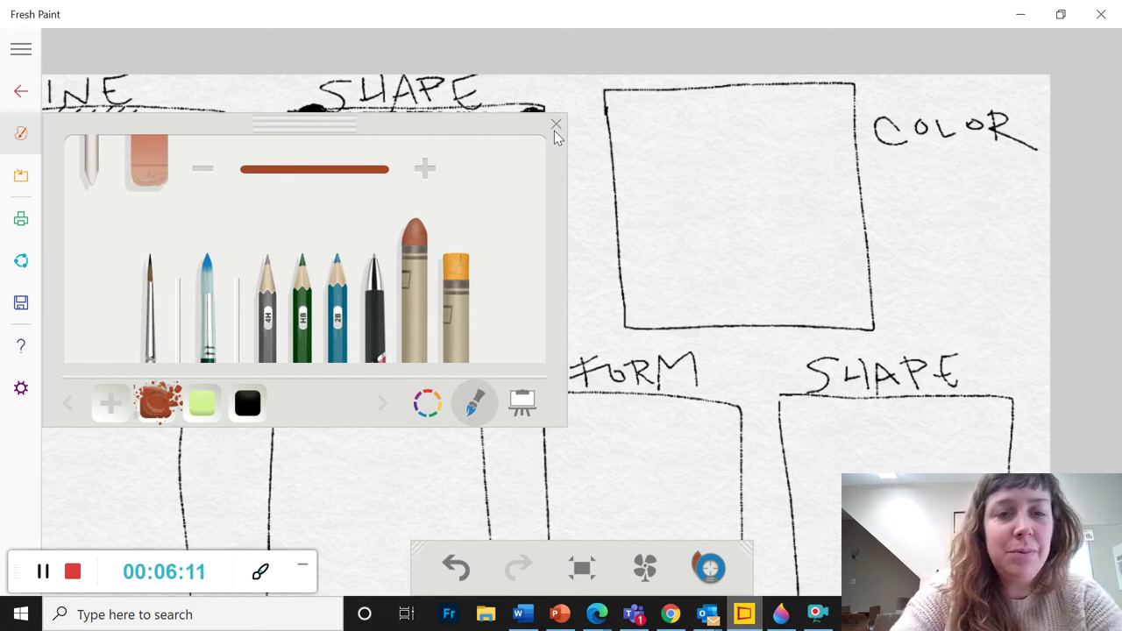
click(426, 403)
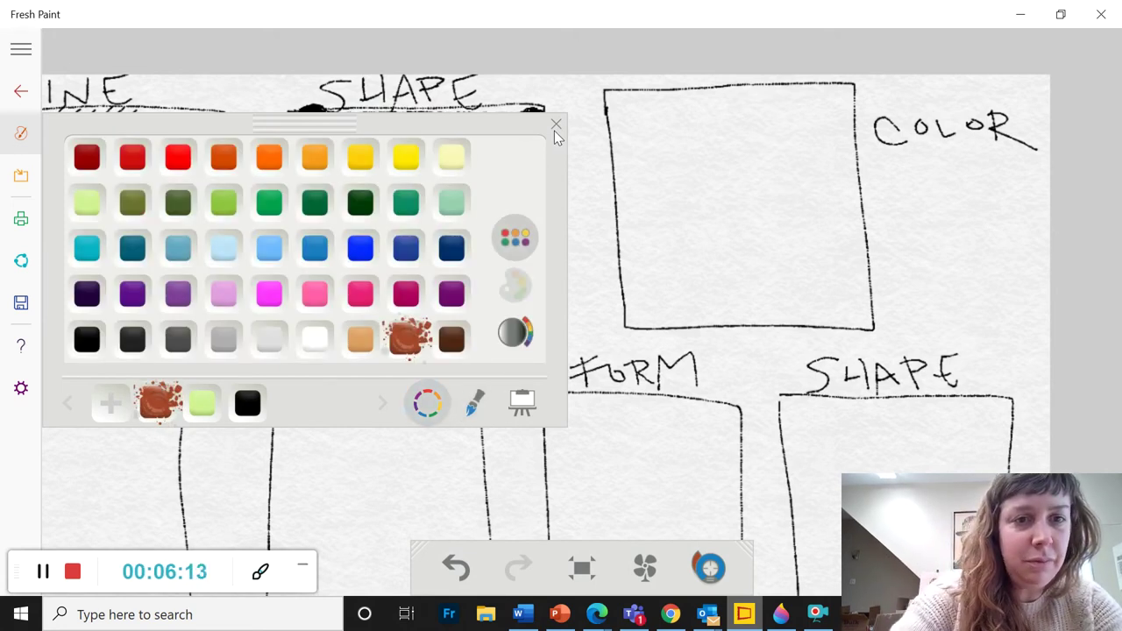
click(315, 248)
click(555, 124)
mouse_move(657, 104)
mouse_down()
mouse_move(622, 182)
mouse_move(607, 102)
mouse_move(668, 96)
mouse_move(633, 133)
mouse_move(607, 92)
mouse_move(614, 186)
mouse_up()
Paint a dark magenta diagonal stripe beside the blue corner of the COLOR box and a bright pink stripe next to it
click(21, 133)
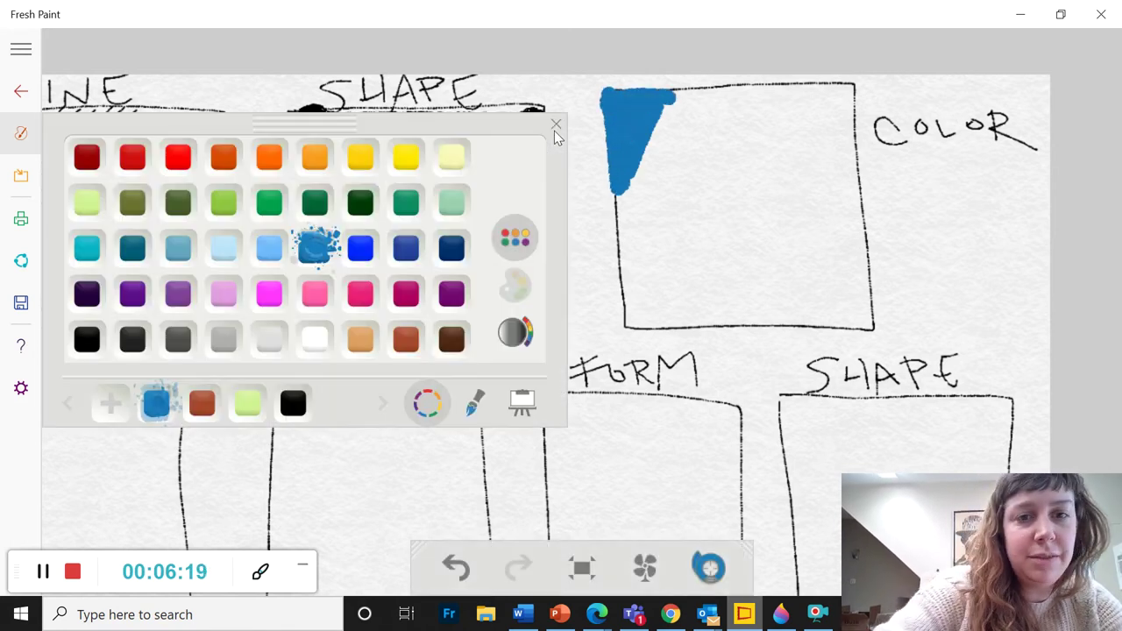
click(406, 294)
click(556, 127)
mouse_move(682, 100)
mouse_down()
mouse_move(619, 232)
mouse_move(617, 202)
mouse_move(689, 117)
mouse_move(650, 162)
mouse_move(668, 104)
mouse_move(712, 88)
mouse_up()
click(21, 133)
click(361, 293)
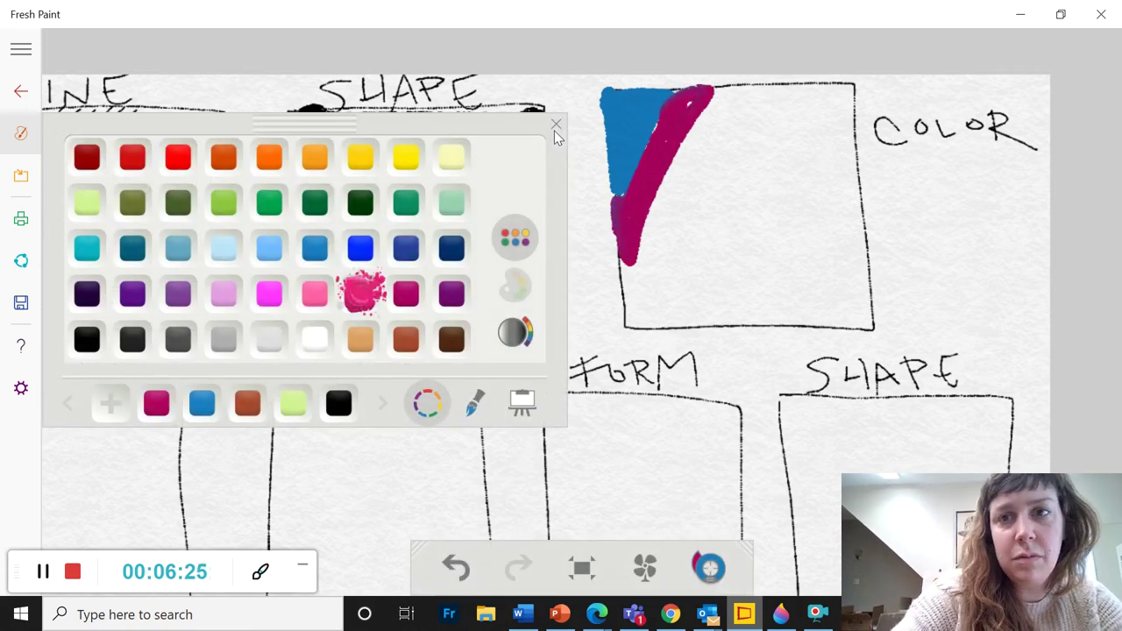
click(556, 127)
mouse_move(636, 272)
mouse_down()
mouse_move(719, 105)
mouse_move(630, 307)
mouse_move(737, 108)
mouse_move(712, 97)
mouse_move(768, 91)
mouse_up()
Paint a light lilac diagonal stripe alongside the bright pink one, reaching from the bottom to the top edge of the COLOR box
click(21, 132)
click(224, 293)
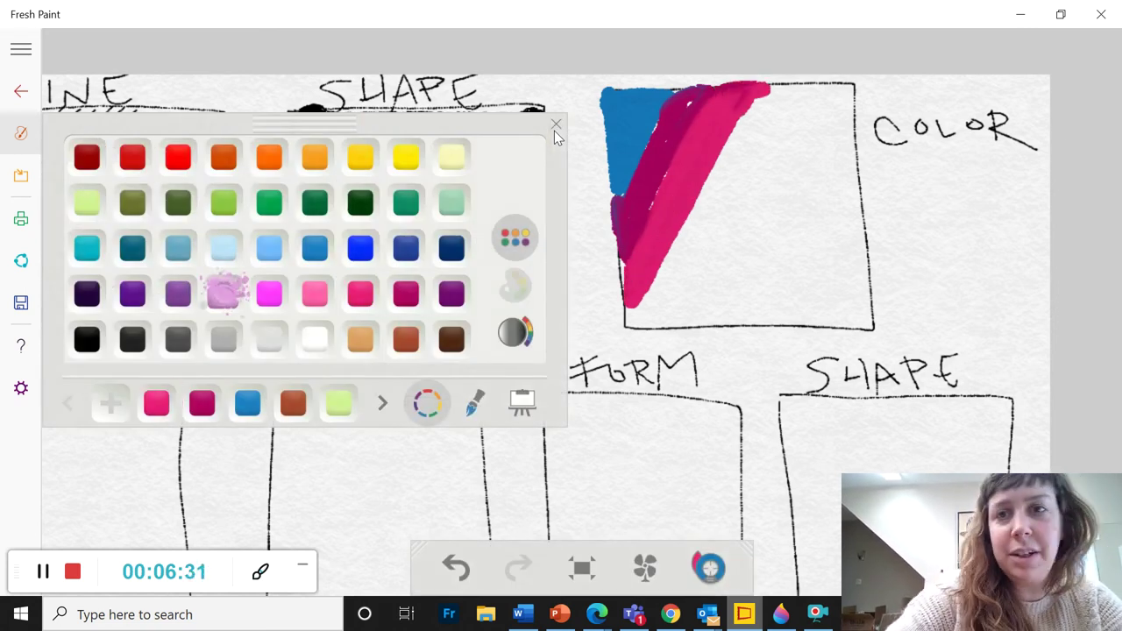
click(556, 127)
mouse_move(675, 281)
mouse_down()
mouse_move(745, 132)
mouse_move(631, 324)
mouse_move(675, 328)
mouse_move(701, 250)
mouse_move(736, 197)
mouse_move(688, 307)
mouse_up()
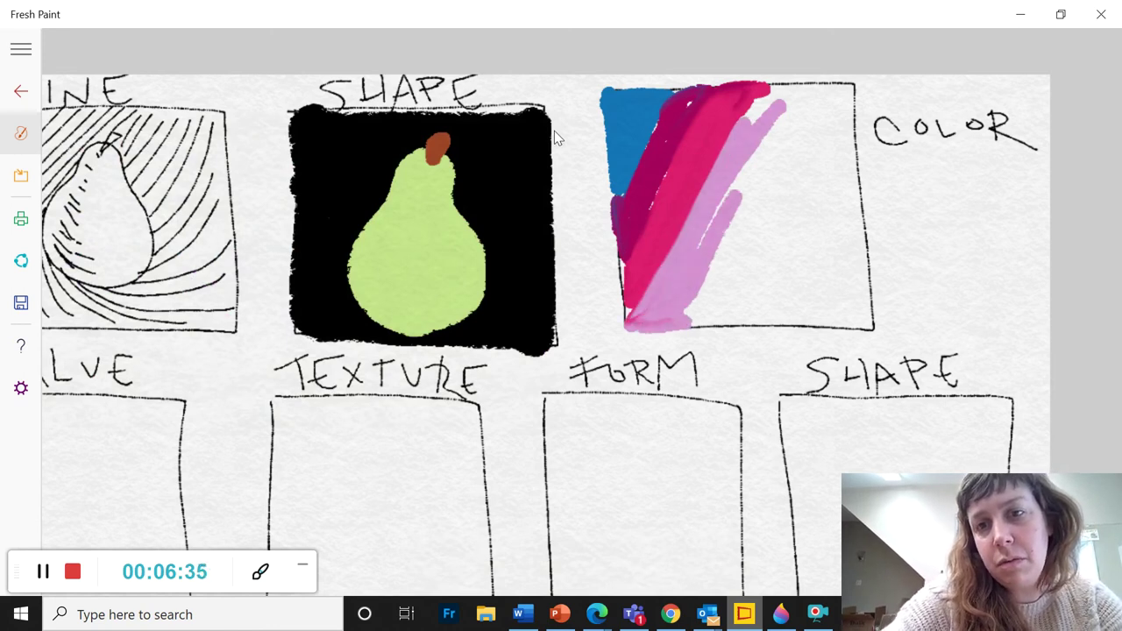
mouse_move(701, 245)
mouse_down()
mouse_move(780, 107)
mouse_move(756, 95)
mouse_move(804, 95)
mouse_up()
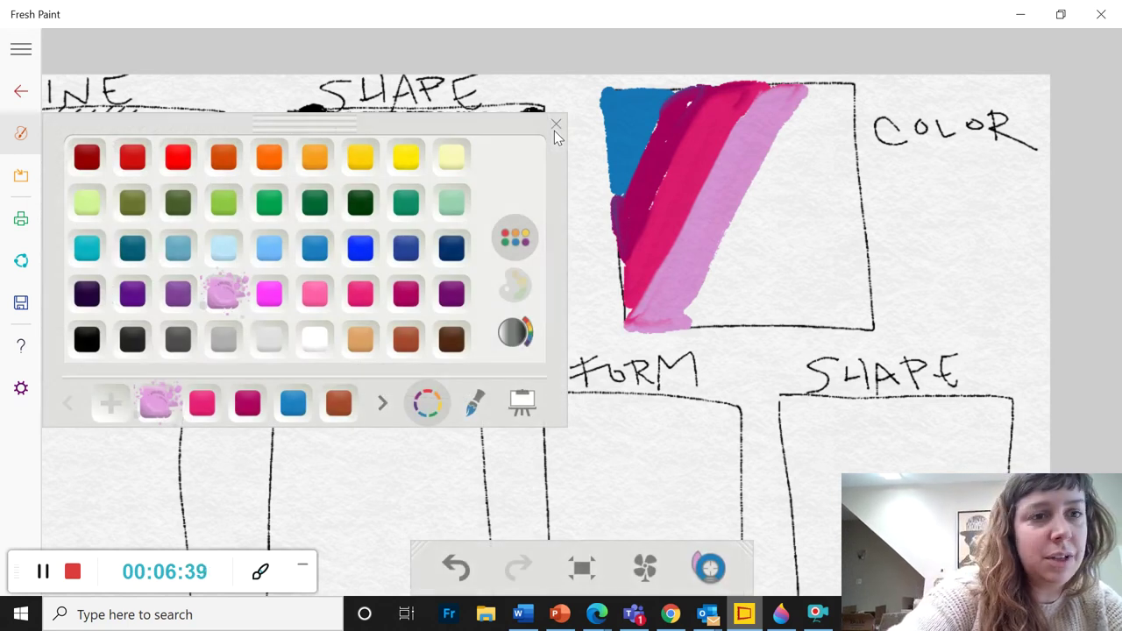
Paint a teal diagonal stripe beside the lilac one in the COLOR box, followed by a bright yellow stripe
click(87, 248)
mouse_move(820, 103)
mouse_down()
mouse_move(696, 302)
mouse_move(790, 141)
mouse_move(756, 182)
mouse_up()
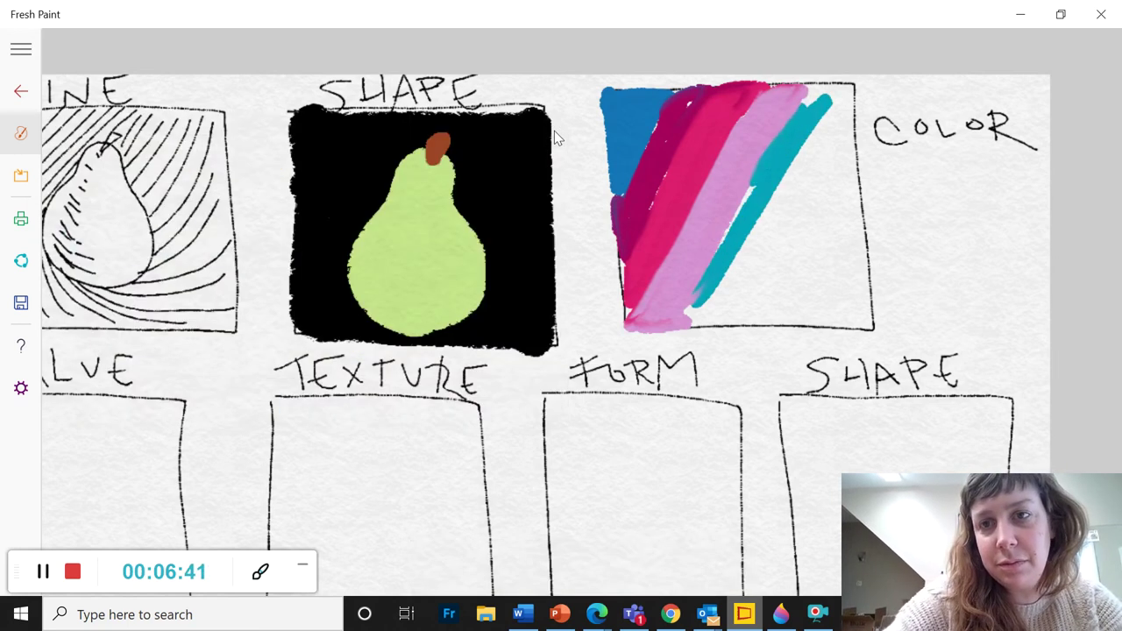
mouse_move(789, 118)
mouse_down()
mouse_move(691, 307)
mouse_move(742, 270)
mouse_move(705, 311)
mouse_move(805, 168)
mouse_up()
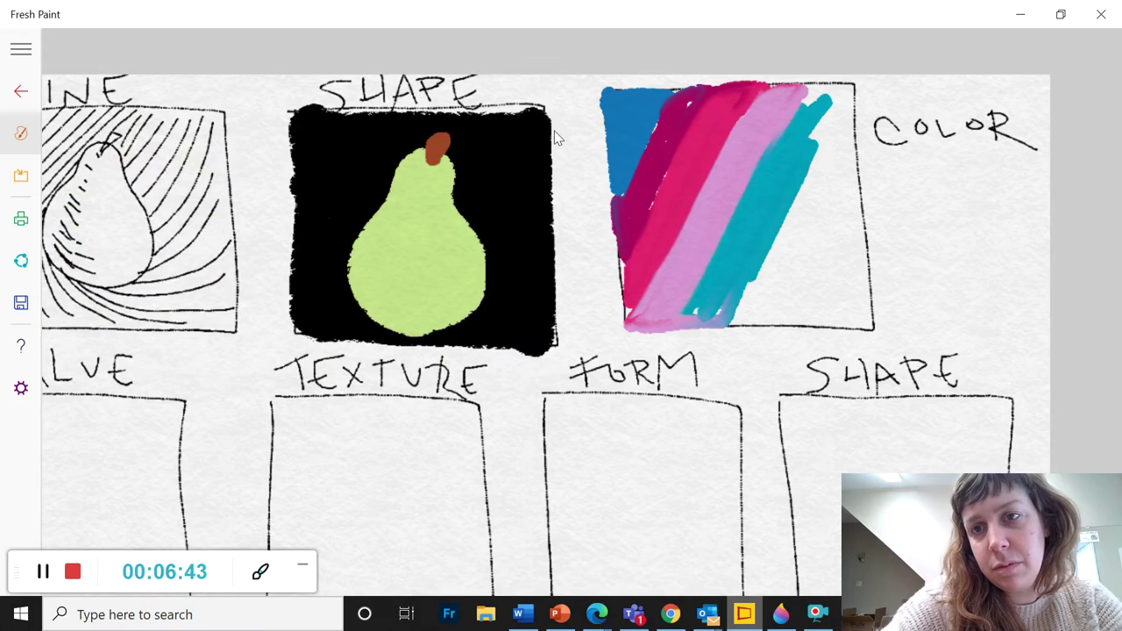
drag(745, 298, 848, 89)
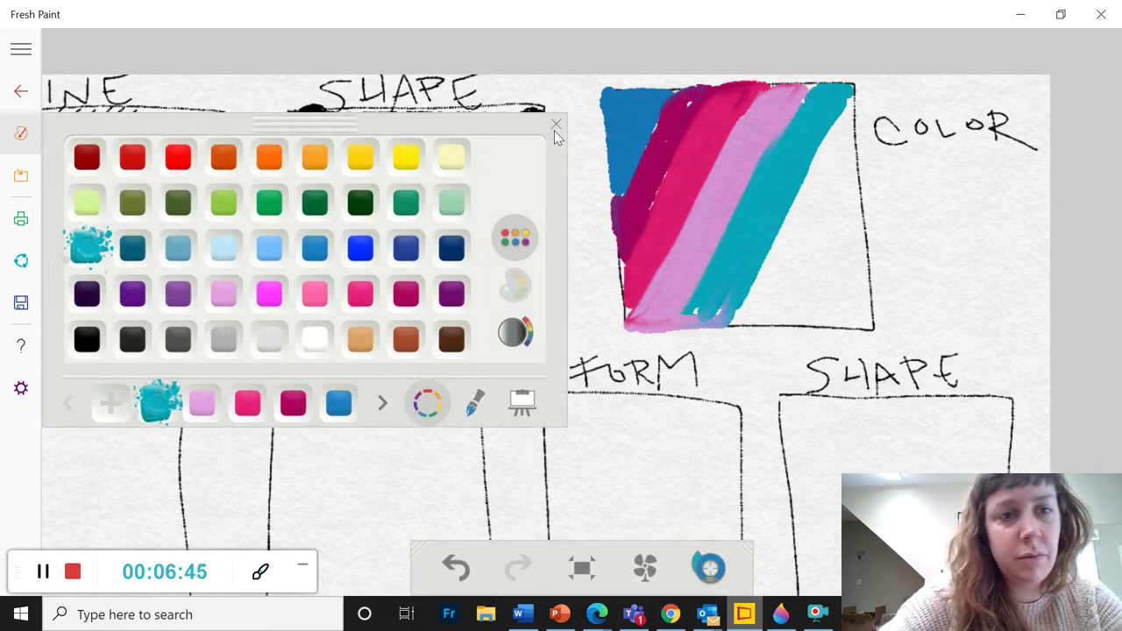
click(406, 156)
mouse_move(741, 316)
mouse_down()
mouse_move(842, 132)
mouse_move(737, 320)
mouse_move(846, 184)
mouse_move(767, 311)
mouse_up()
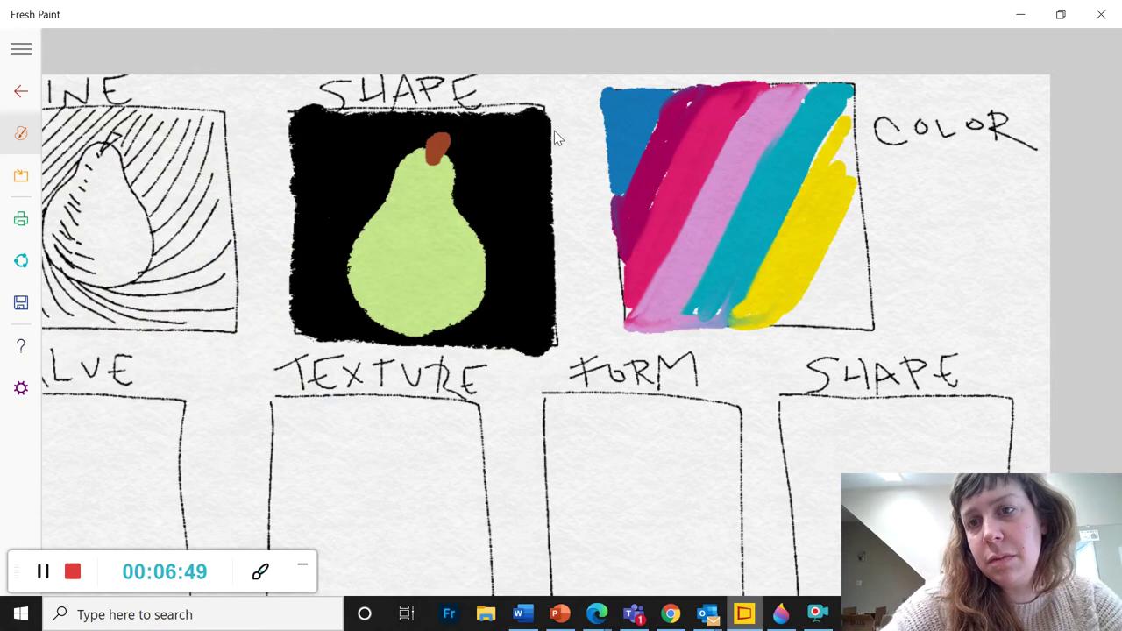
drag(837, 175, 855, 110)
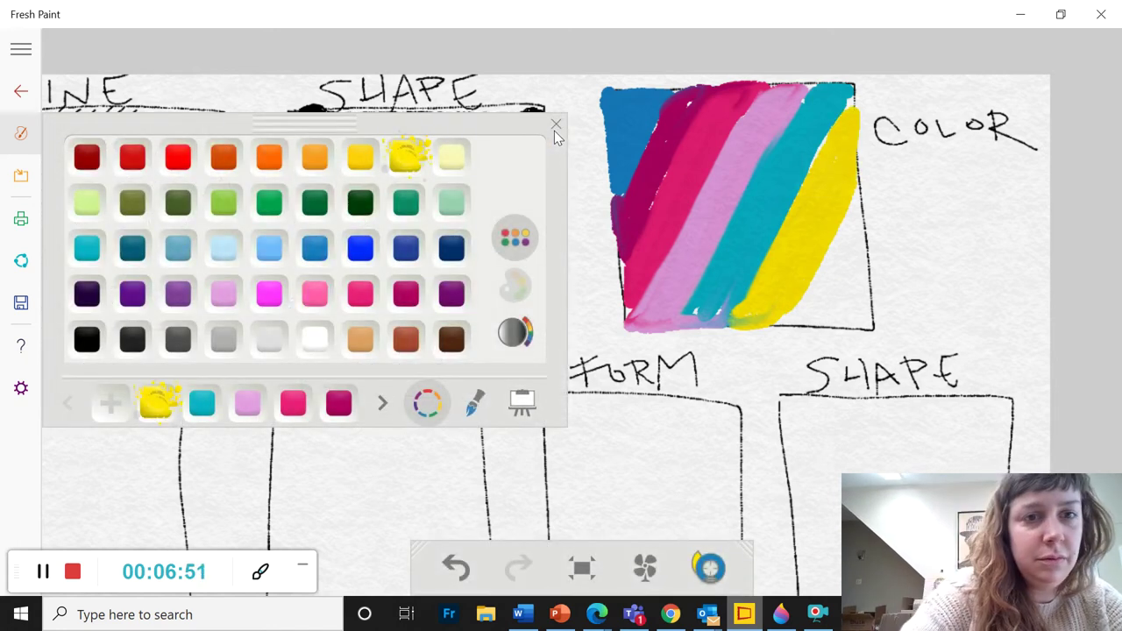
Fill the lower-right corner of the COLOR box with light green and add a darker green patch at its tip
click(224, 202)
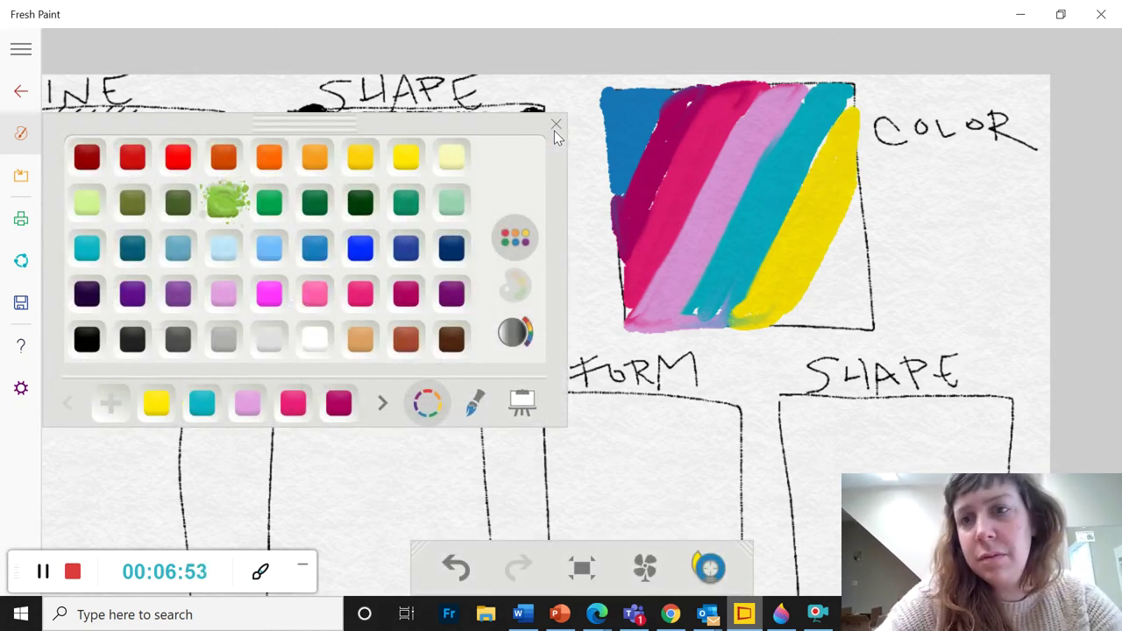
mouse_move(802, 313)
mouse_down()
mouse_move(864, 203)
mouse_move(862, 307)
mouse_move(824, 298)
mouse_move(793, 318)
mouse_move(846, 302)
mouse_move(859, 326)
mouse_up()
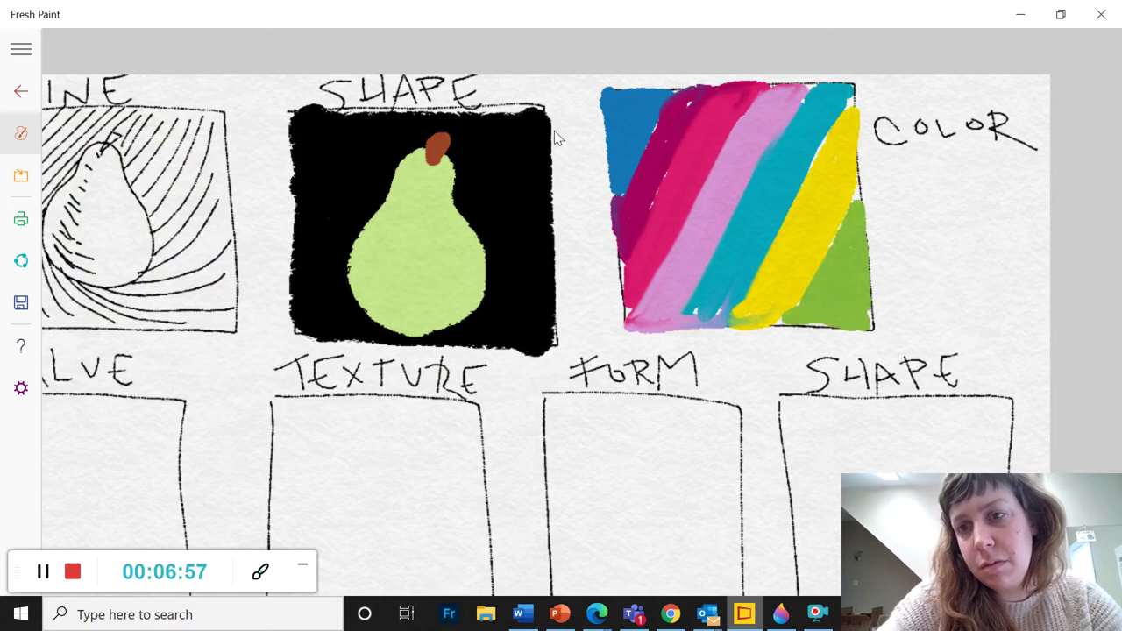
click(269, 202)
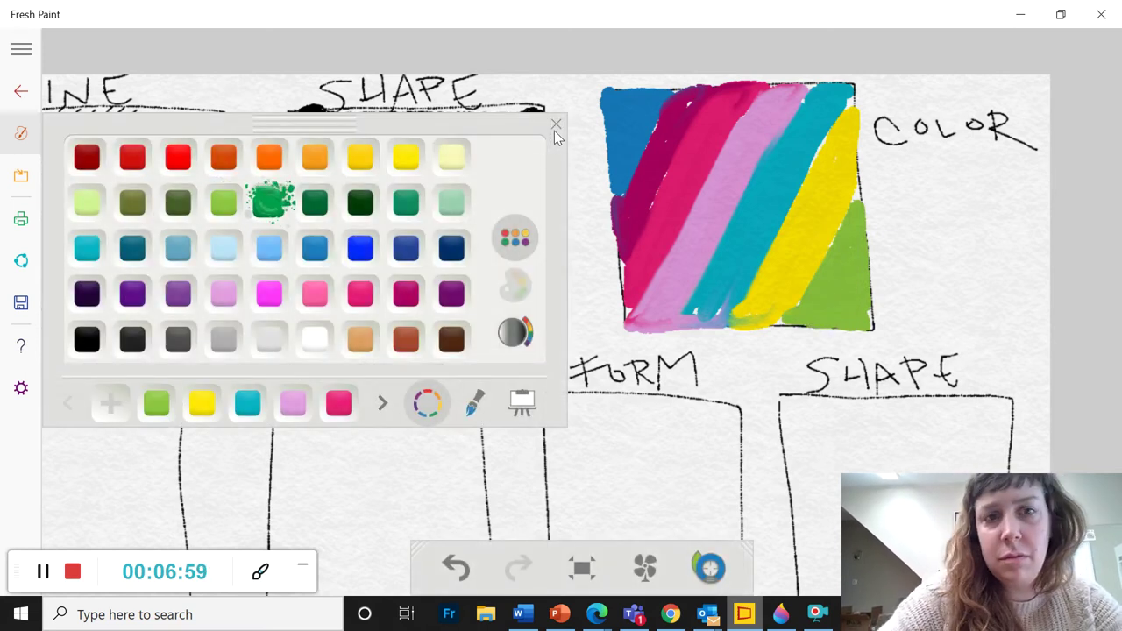
mouse_move(864, 298)
mouse_down()
mouse_move(858, 318)
mouse_move(840, 321)
mouse_move(853, 295)
mouse_up()
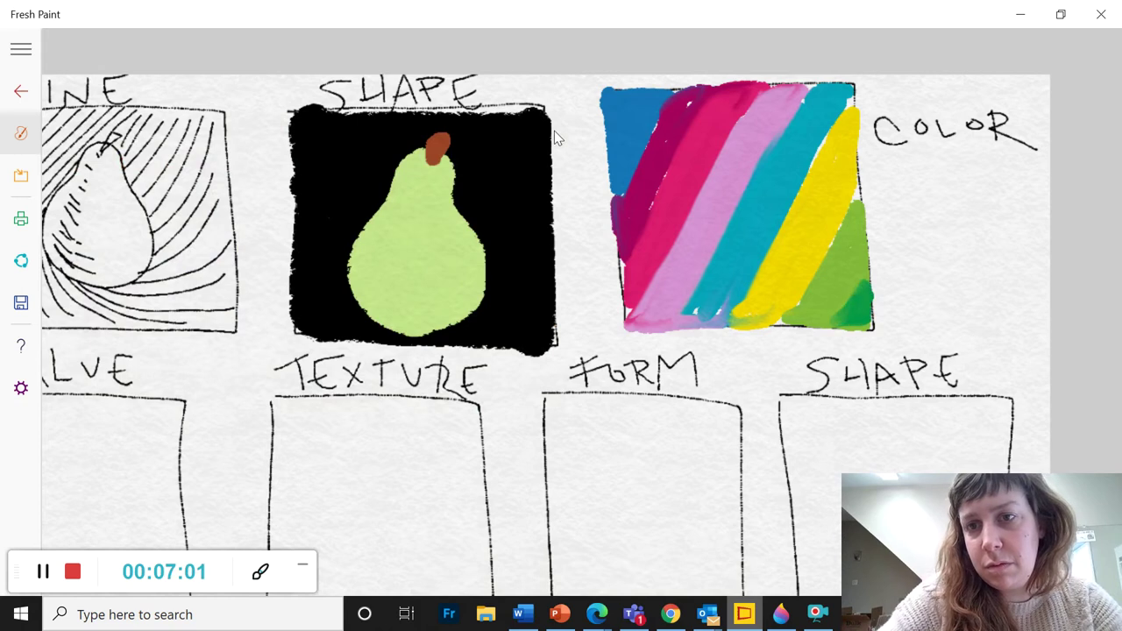
Blend the diagonal stripes in the COLOR box with looping lilac crayon strokes across the whole square
click(223, 293)
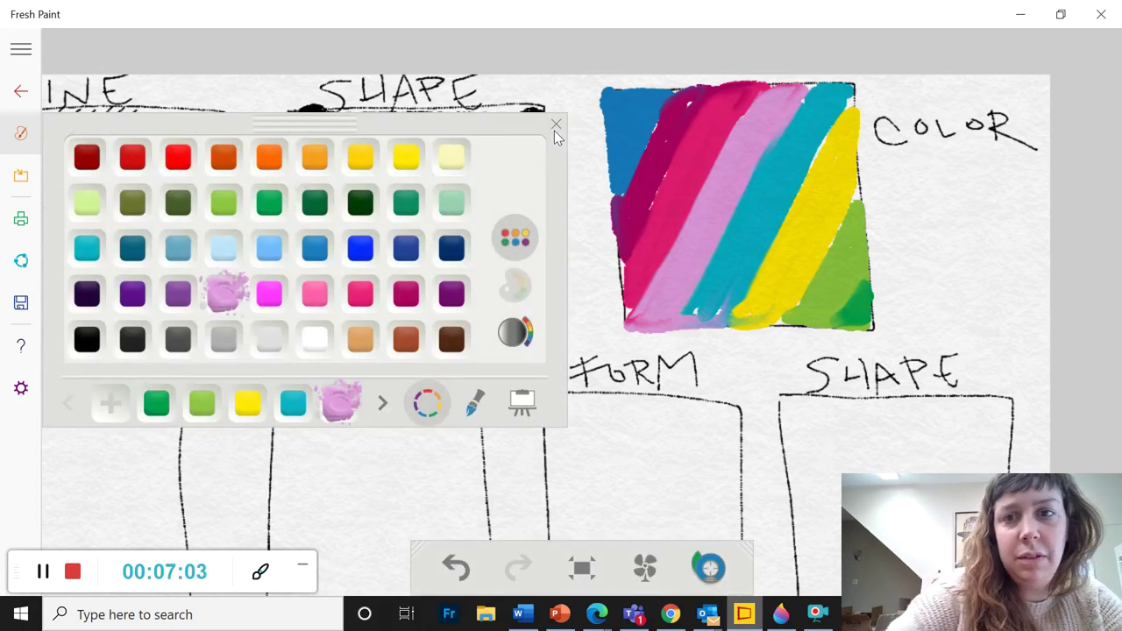
mouse_move(662, 278)
mouse_down()
mouse_move(629, 209)
mouse_move(809, 305)
mouse_up()
mouse_move(675, 193)
mouse_down()
mouse_move(741, 123)
mouse_move(789, 171)
mouse_move(846, 153)
mouse_up()
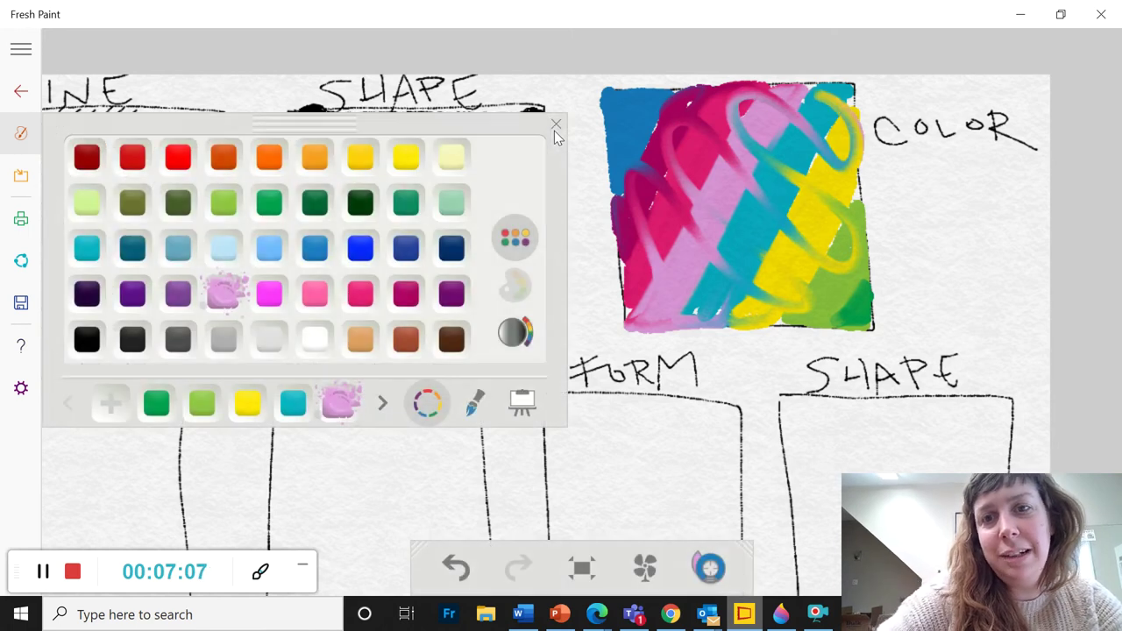
mouse_move(645, 276)
mouse_down()
mouse_move(618, 194)
mouse_move(732, 300)
mouse_move(658, 121)
mouse_move(822, 263)
mouse_move(758, 132)
mouse_move(811, 123)
mouse_up()
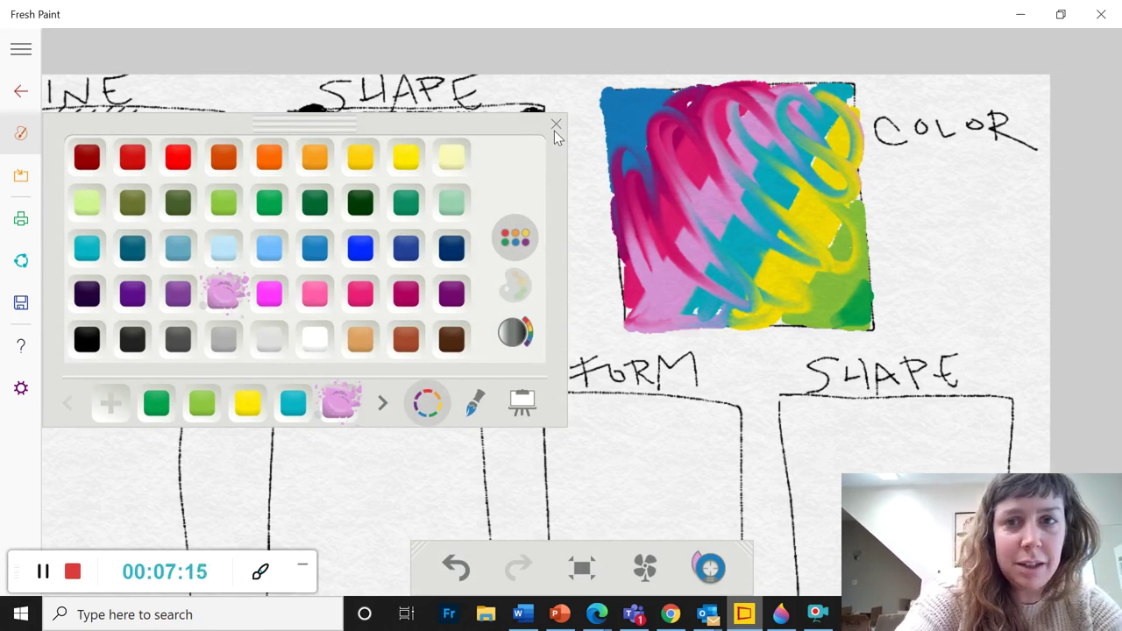
Paint a solid orange pear with a thickened crayon over the multicoloured background of the COLOR box
click(269, 156)
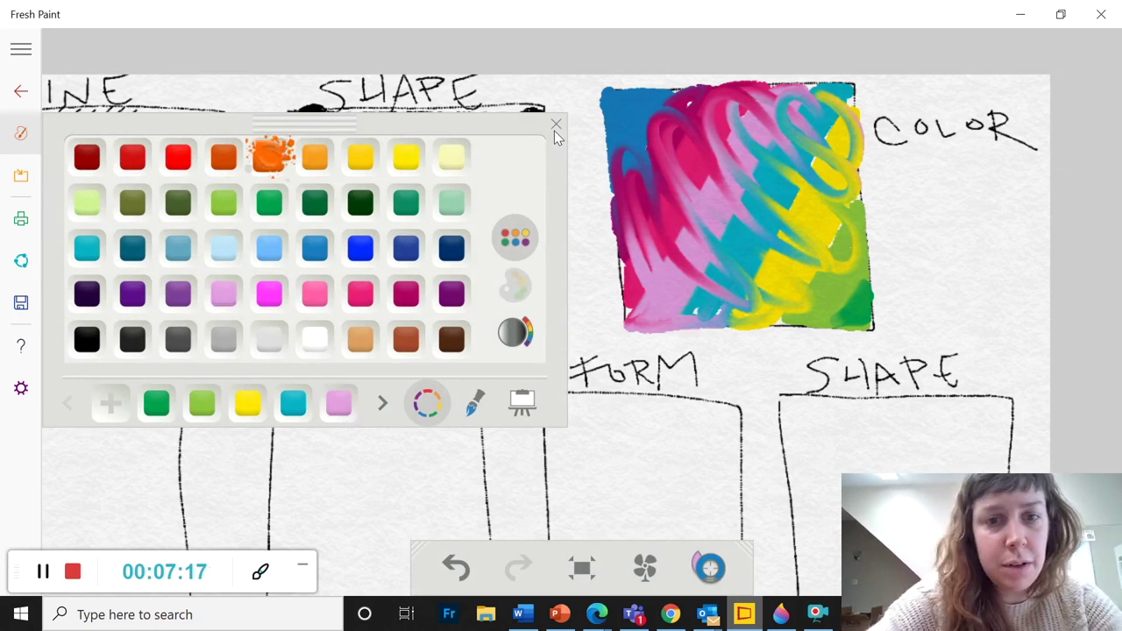
click(475, 402)
click(425, 166)
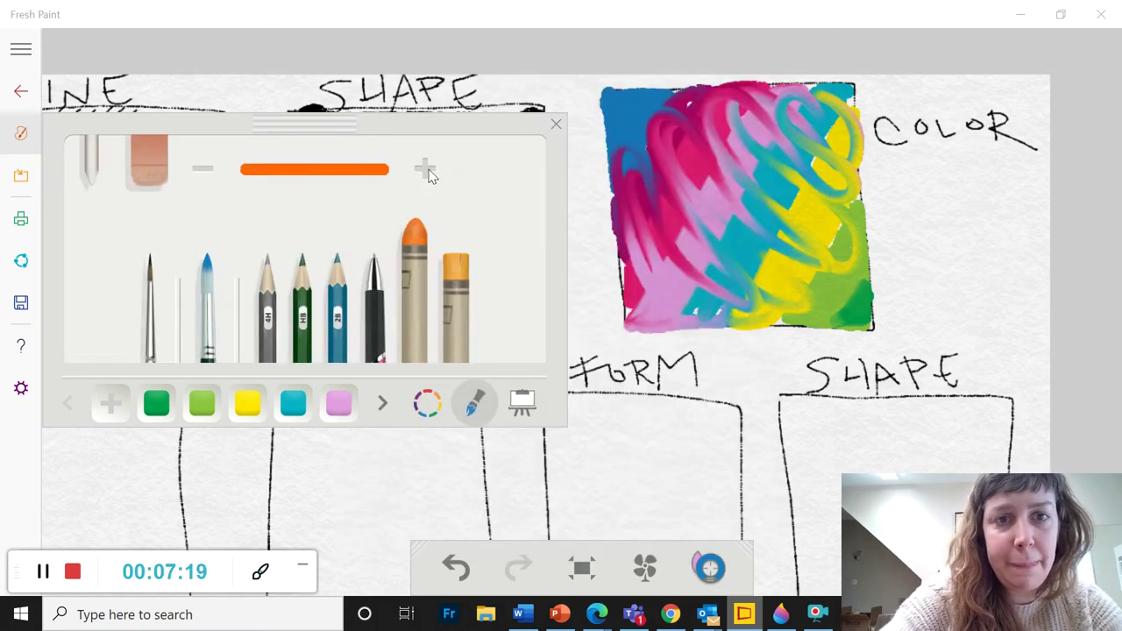
click(428, 169)
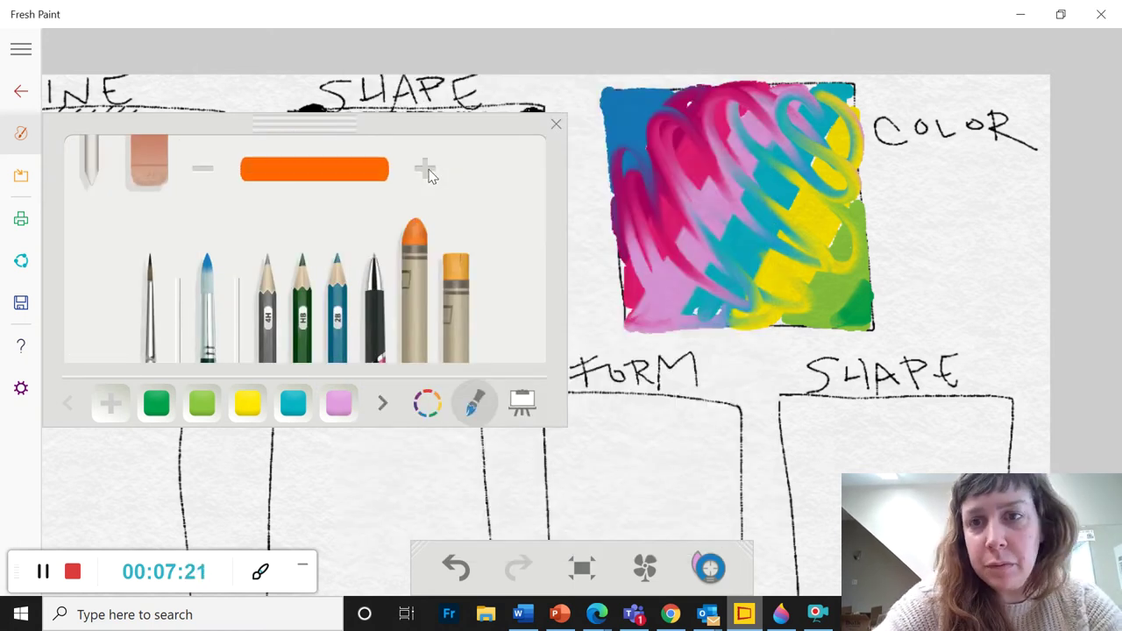
mouse_move(719, 197)
mouse_down()
mouse_move(785, 268)
mouse_move(746, 251)
mouse_move(736, 215)
mouse_up()
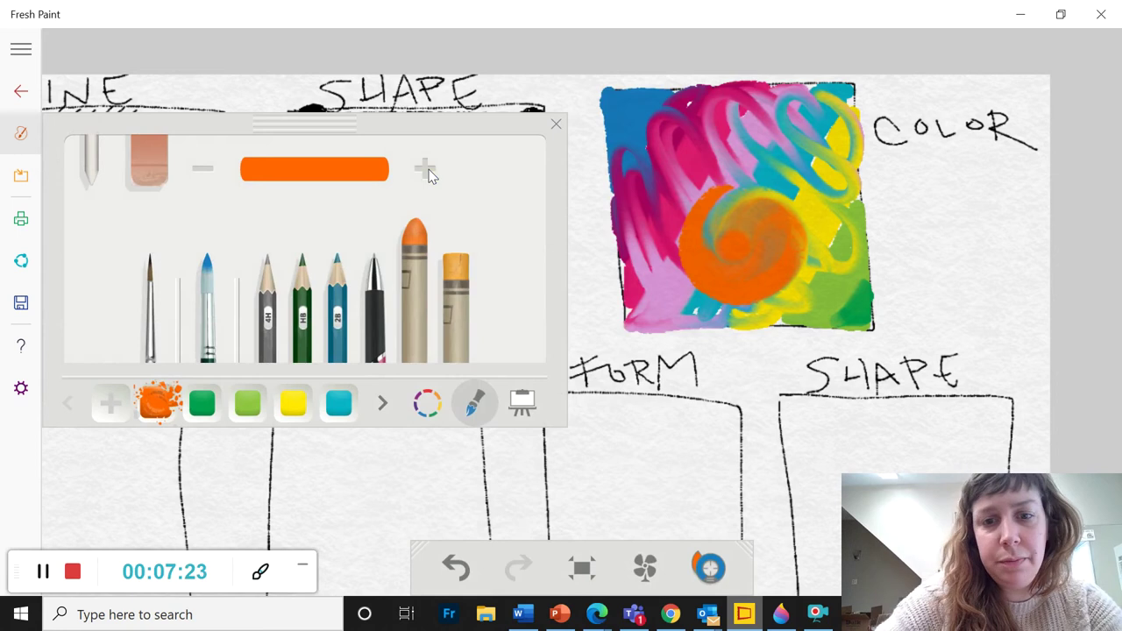
key(ctrl+z)
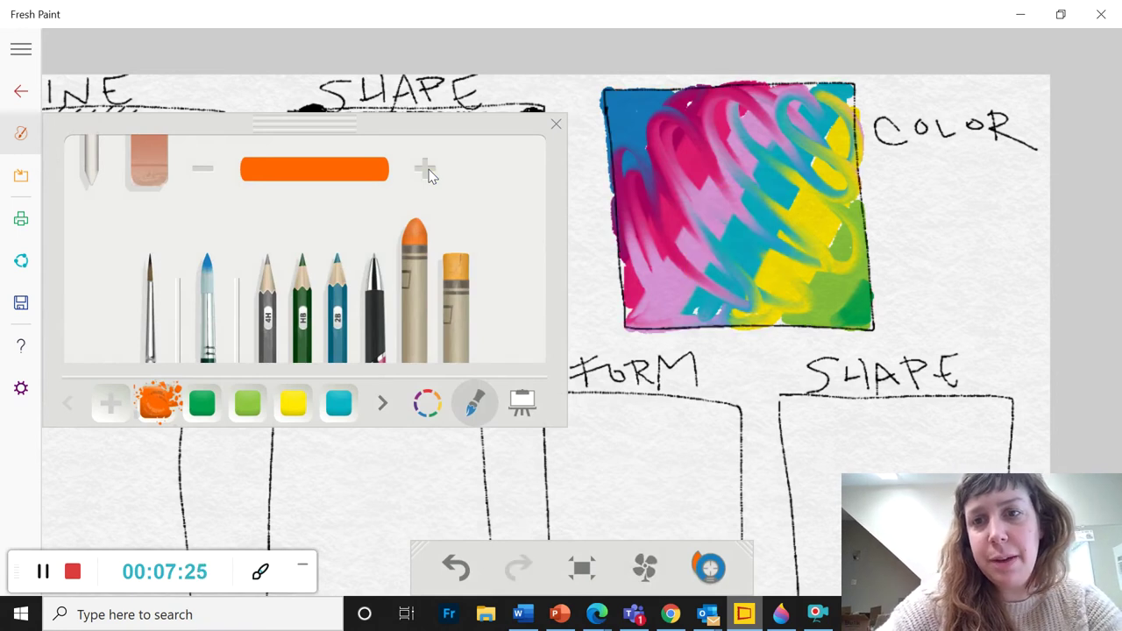
key(ctrl+y)
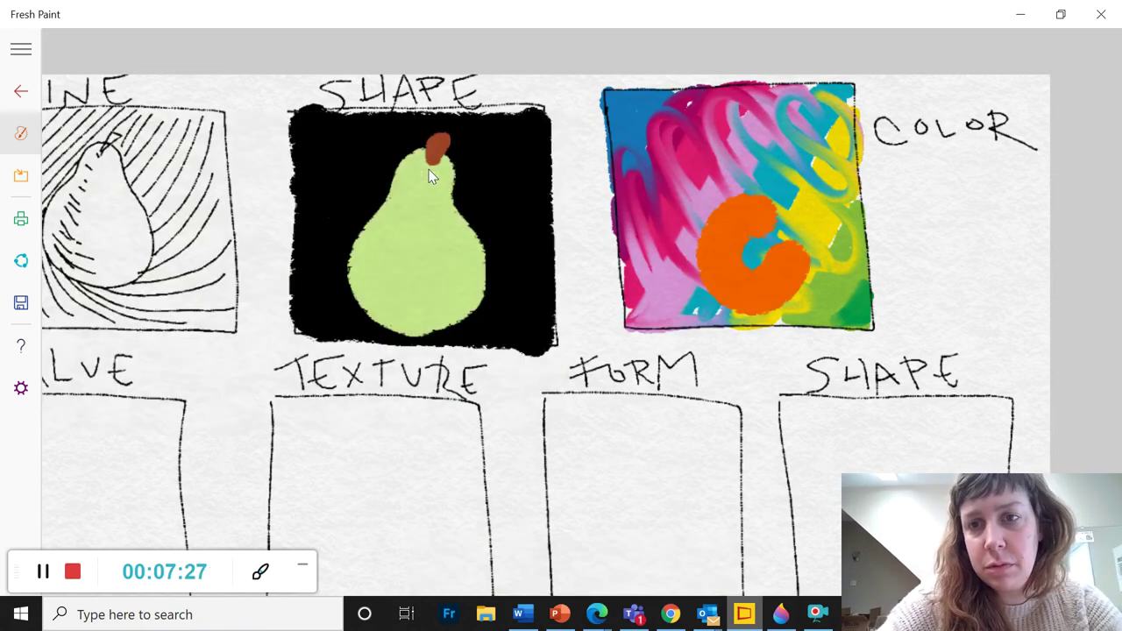
mouse_move(785, 252)
mouse_down()
mouse_move(761, 212)
mouse_move(721, 203)
mouse_move(740, 310)
mouse_move(803, 263)
mouse_up()
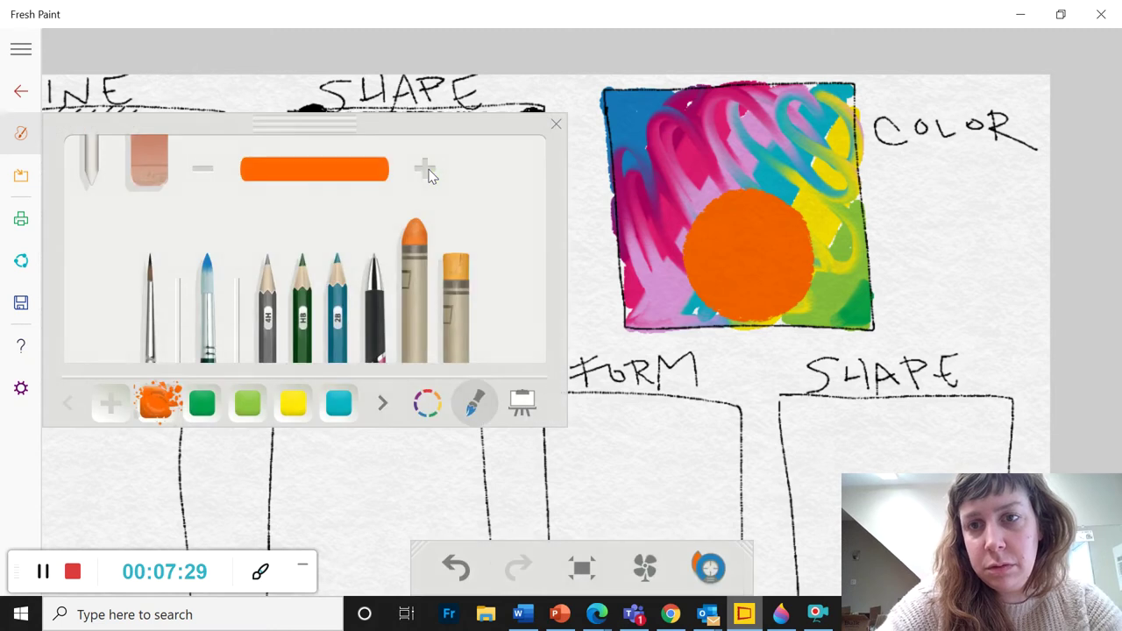
key(ctrl+y)
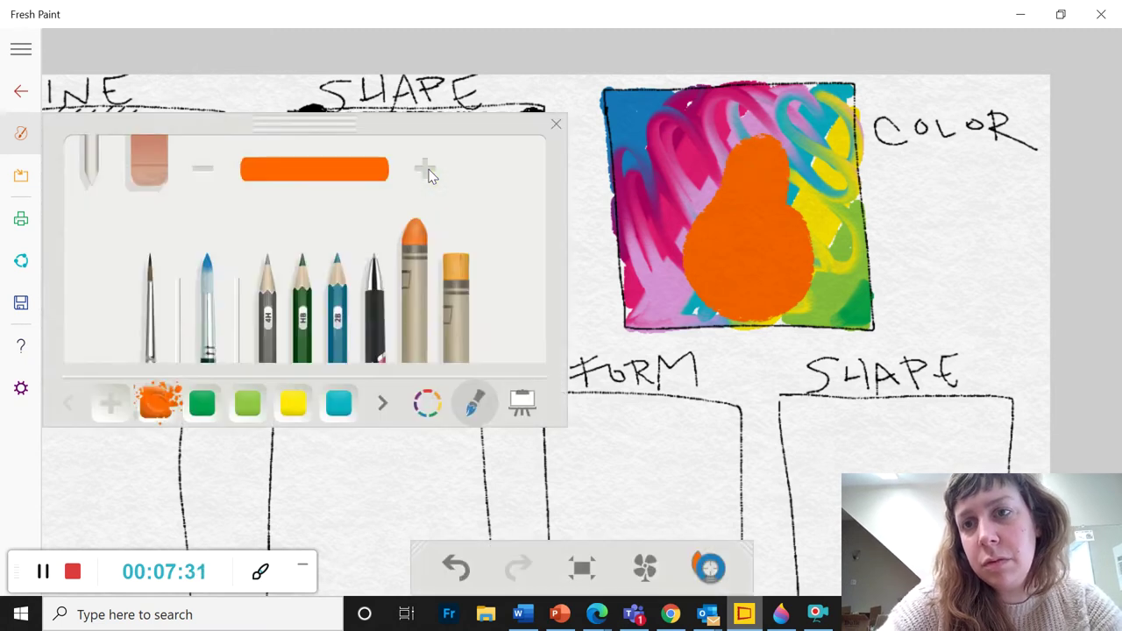
drag(789, 195, 801, 216)
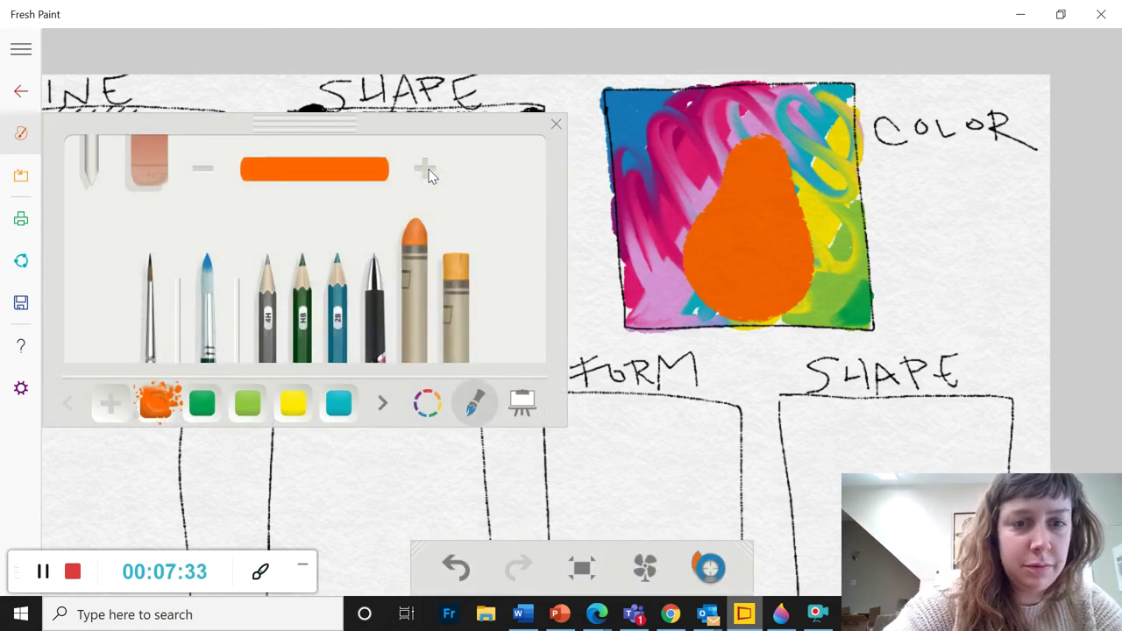
Add golden yellow highlights to the left side of the orange pear's body and to its neck
click(427, 402)
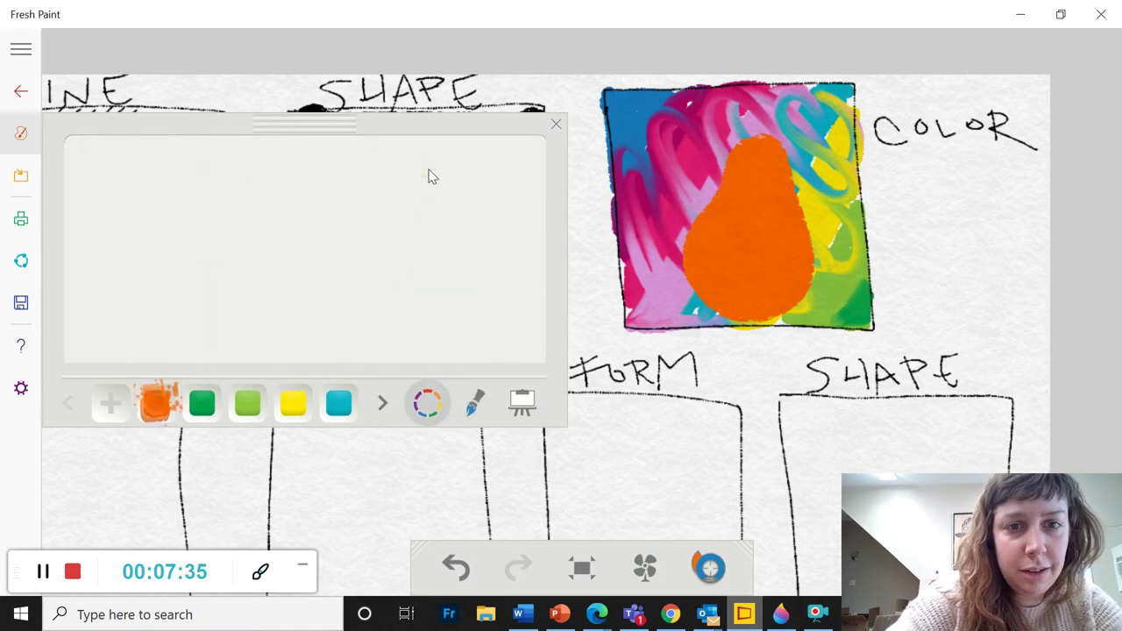
click(360, 157)
mouse_move(706, 265)
mouse_down()
mouse_move(735, 267)
mouse_move(738, 217)
mouse_up()
click(749, 172)
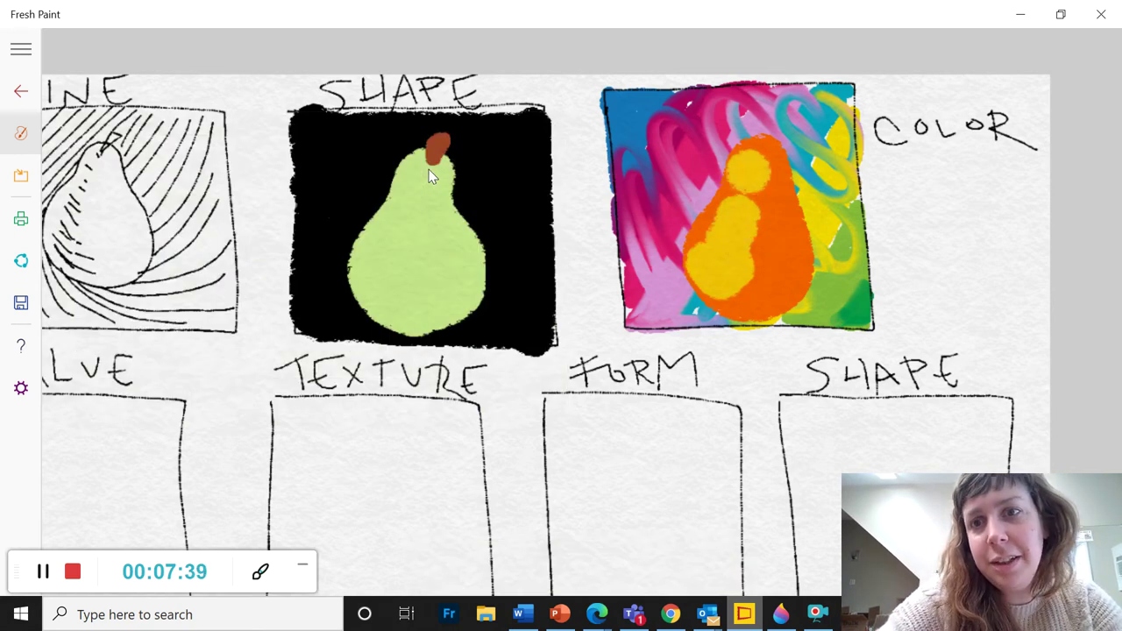
Try a blue crayon stroke along the pear's right edge, undo it, and reduce the crayon to its thinnest size
click(360, 248)
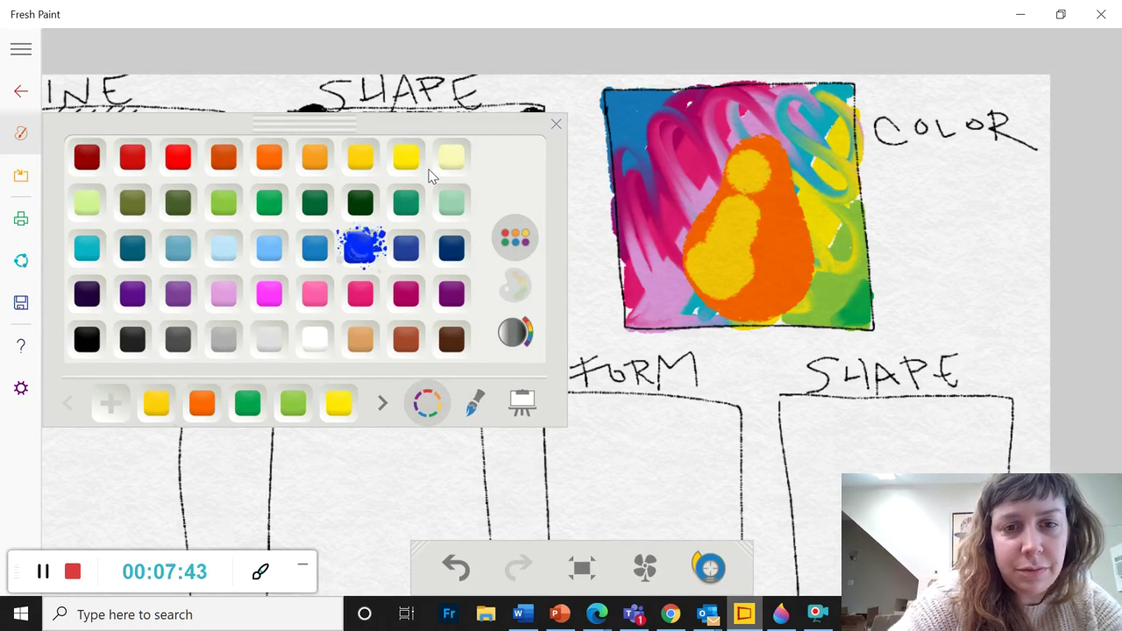
click(475, 402)
click(202, 168)
click(203, 168)
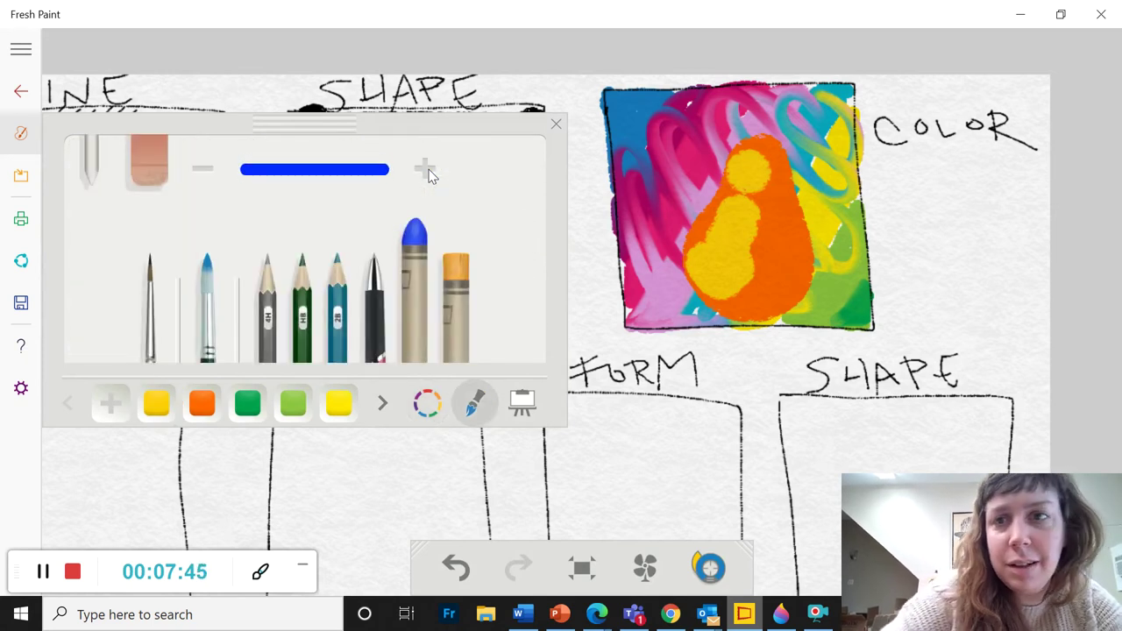
key(ctrl+y)
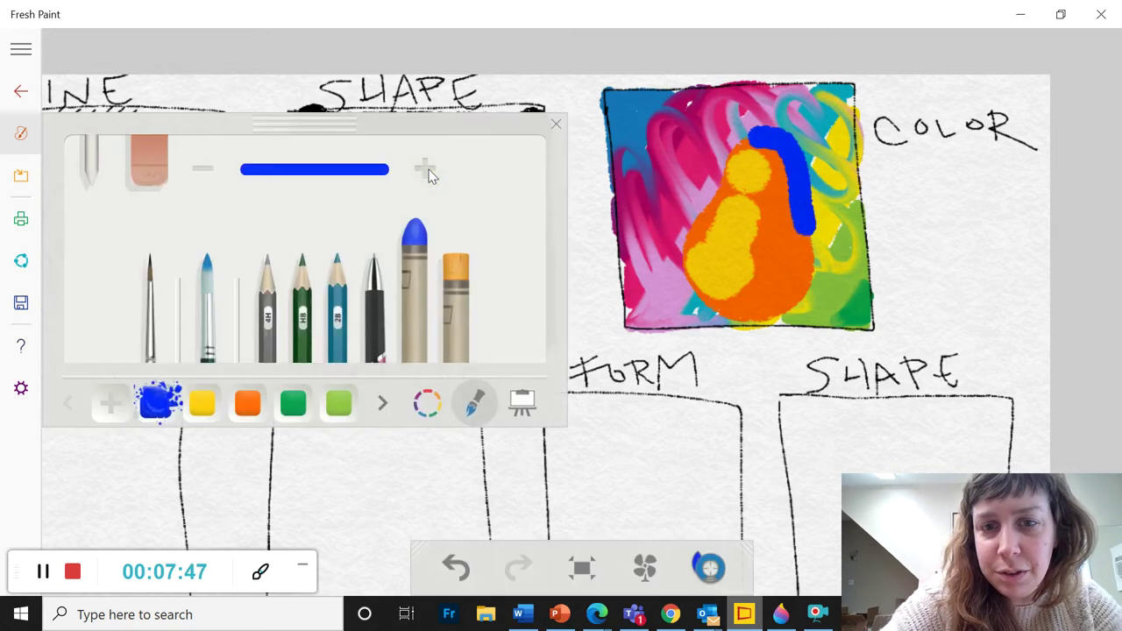
key(ctrl+z)
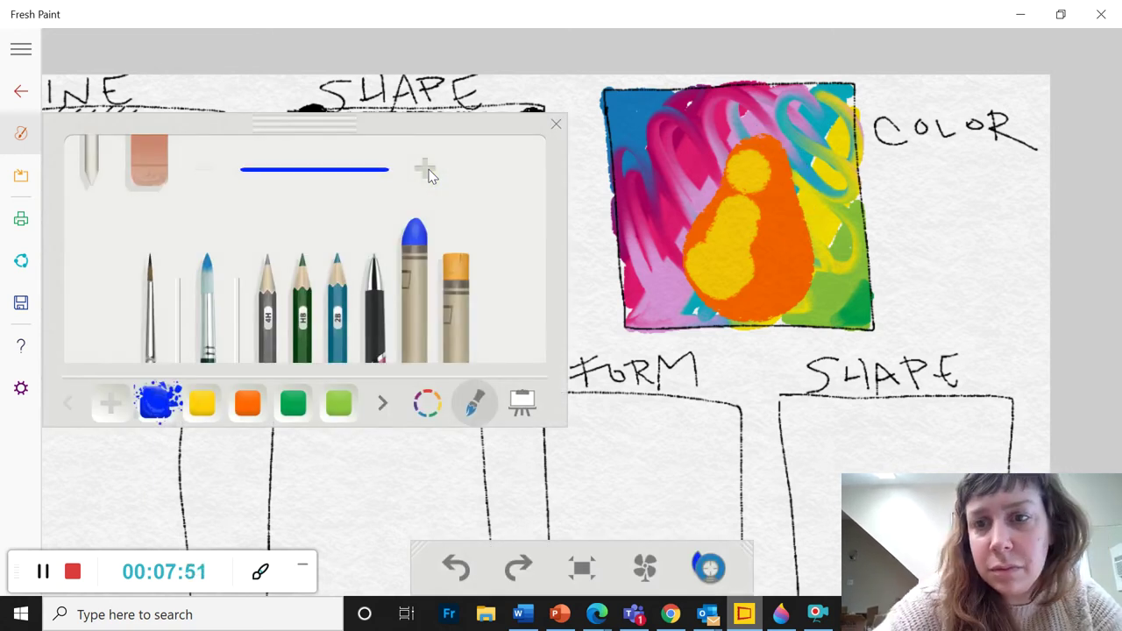
Outline the orange pear in thin blue, heavier along the lower-right edge, and add a blue stem
key(ctrl+y)
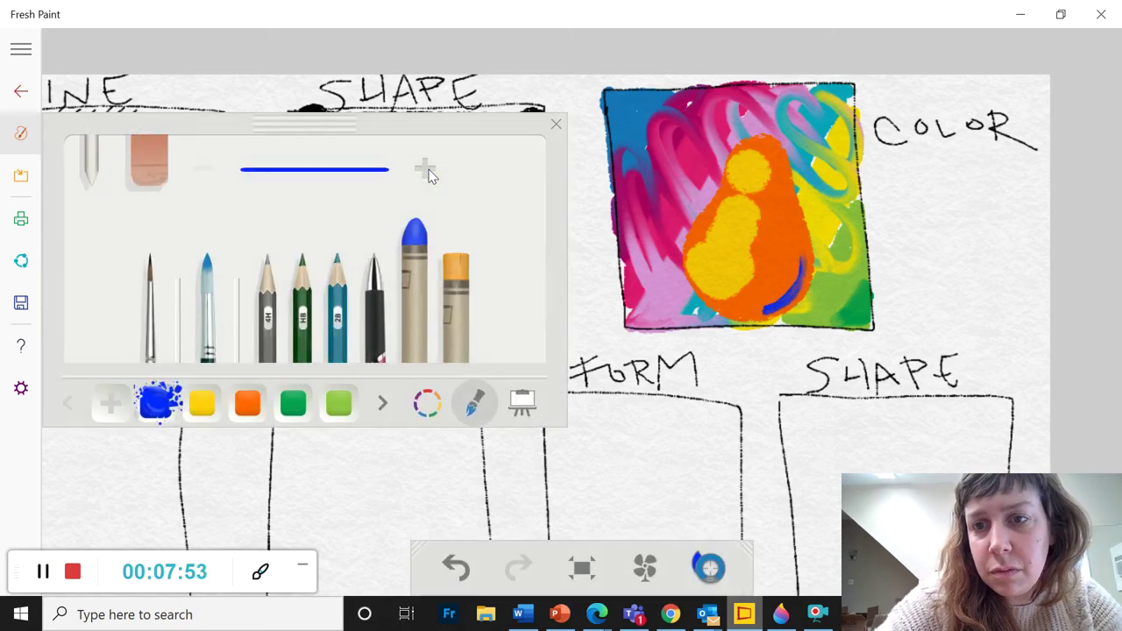
mouse_move(741, 312)
mouse_down()
mouse_move(776, 306)
mouse_move(804, 241)
mouse_move(786, 153)
mouse_up()
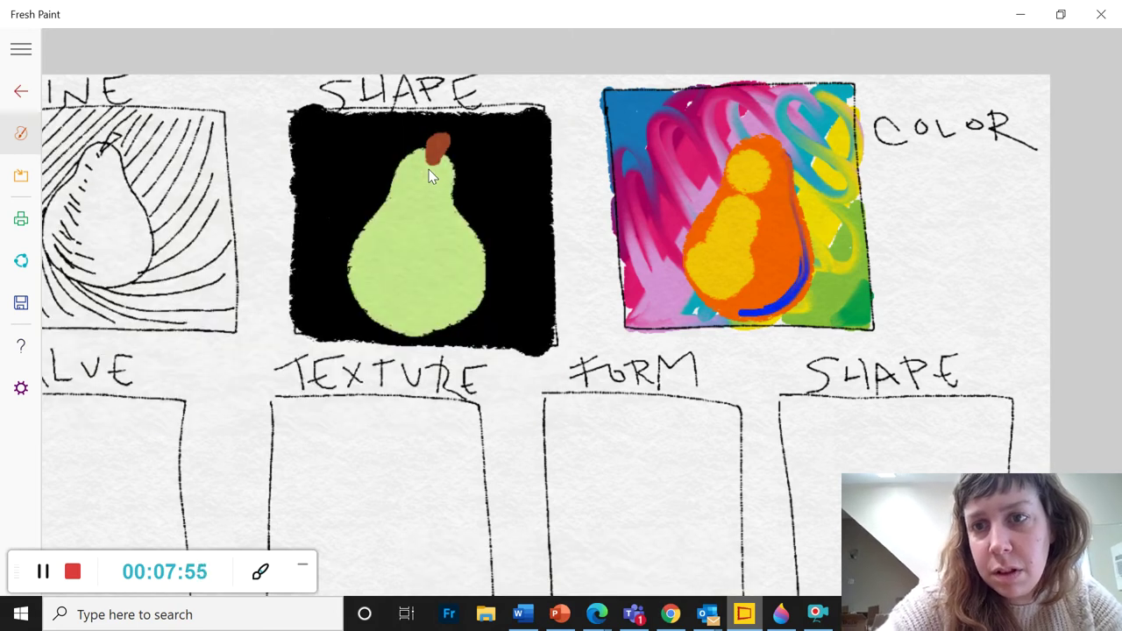
mouse_move(806, 263)
mouse_down()
mouse_move(791, 151)
mouse_move(770, 141)
mouse_move(774, 110)
mouse_move(787, 112)
mouse_move(773, 137)
mouse_up()
key(ctrl+y)
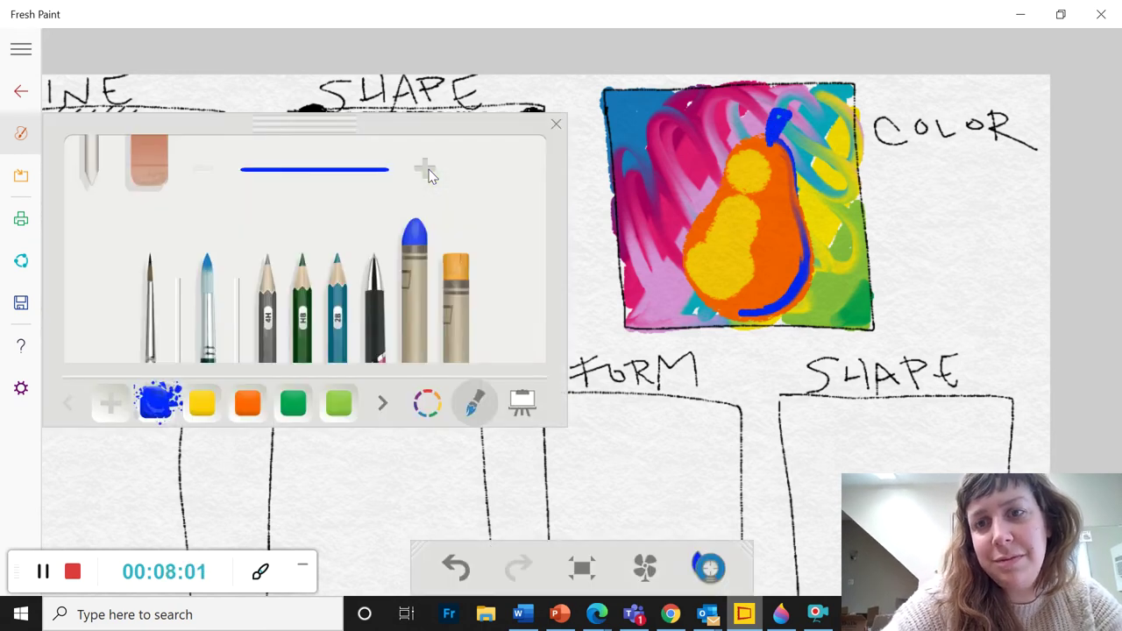
key(ctrl+y)
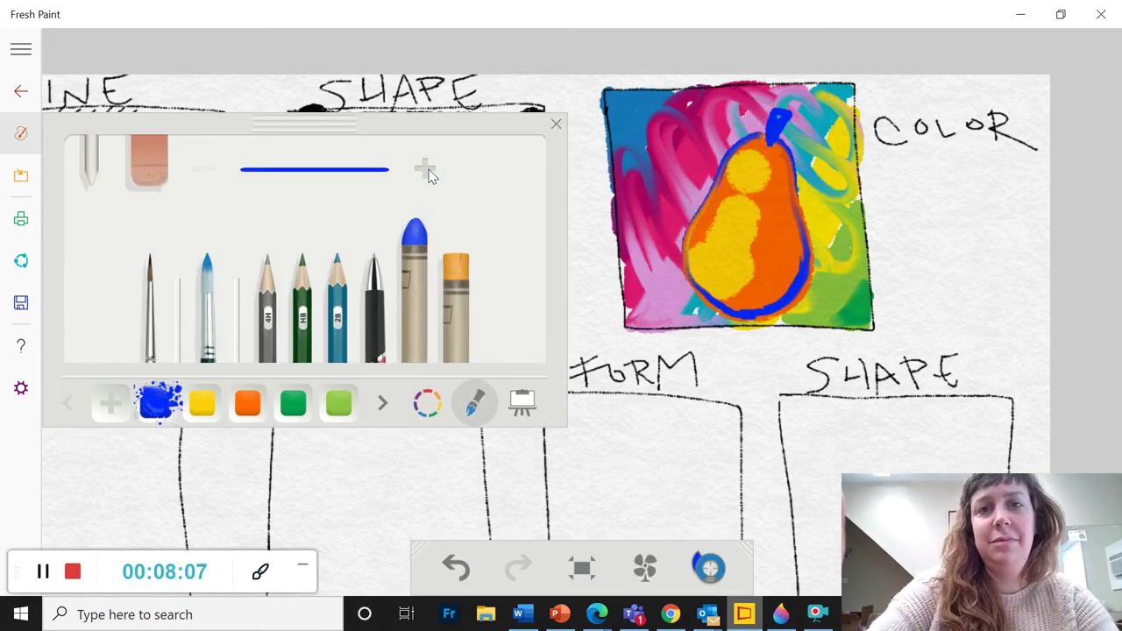
Fill the whole VALUE box with charcoal black using a thicker crayon
scroll(429, 170, down, 3)
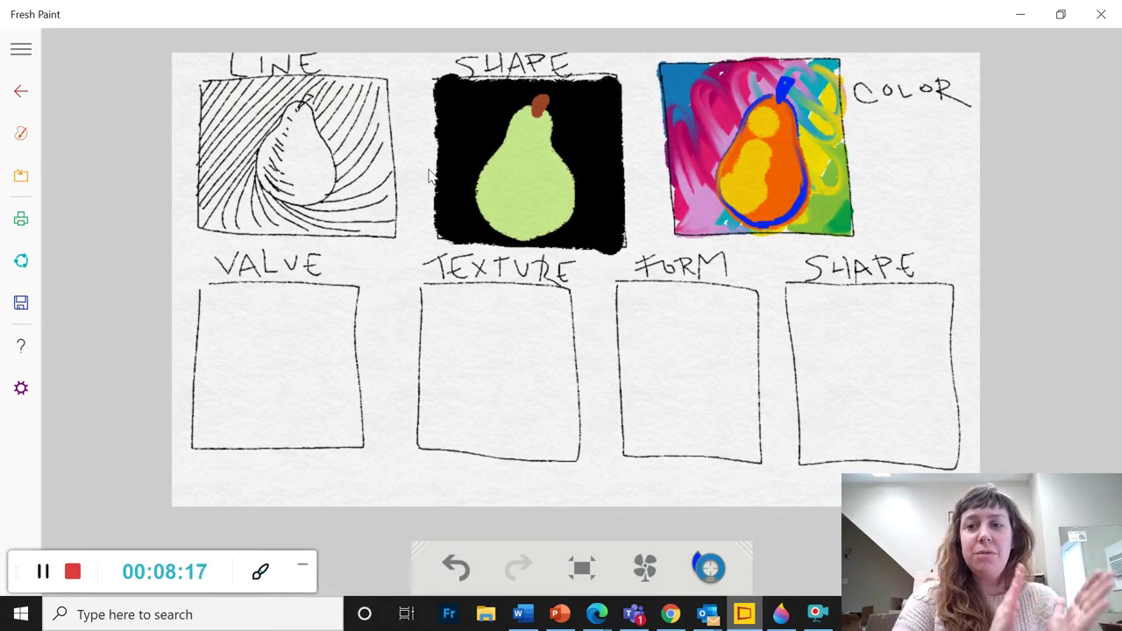
right_click(428, 175)
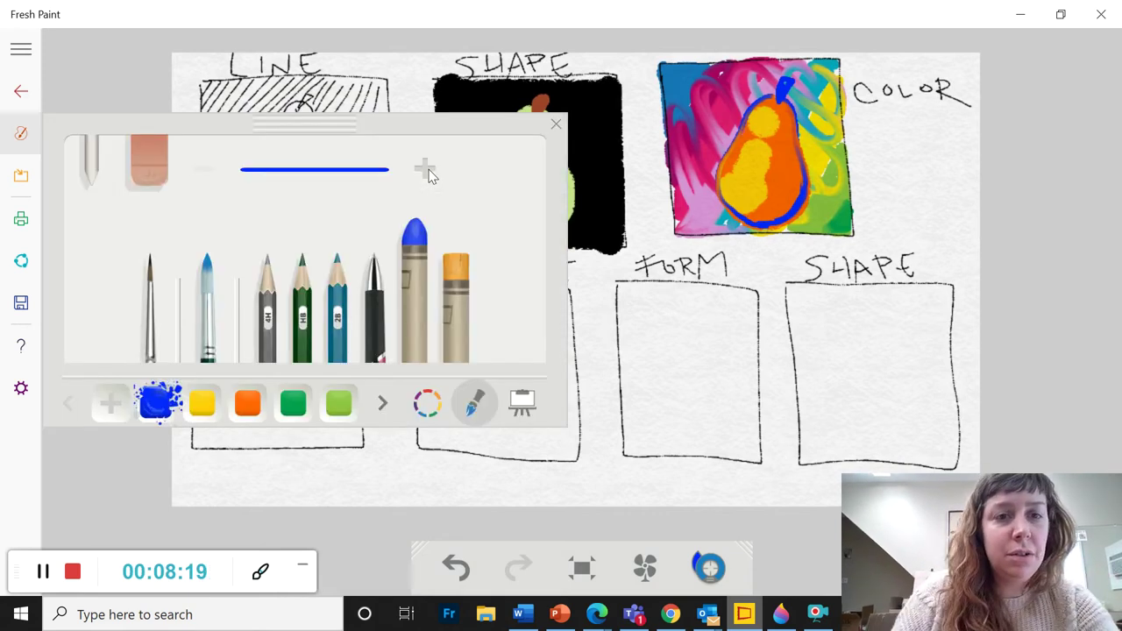
key(c)
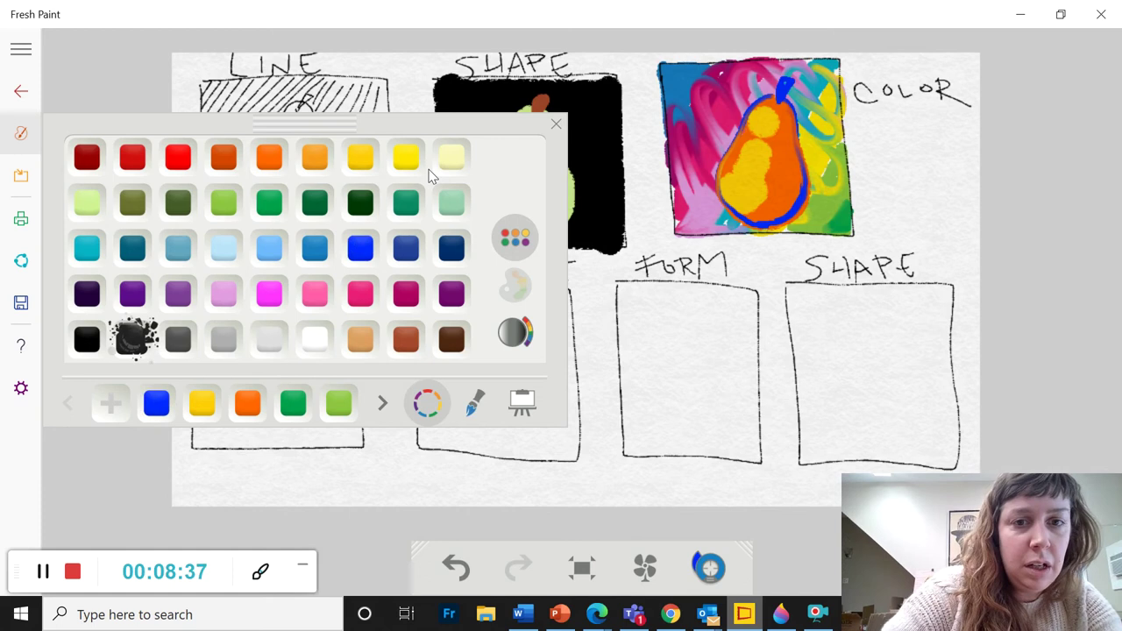
click(428, 174)
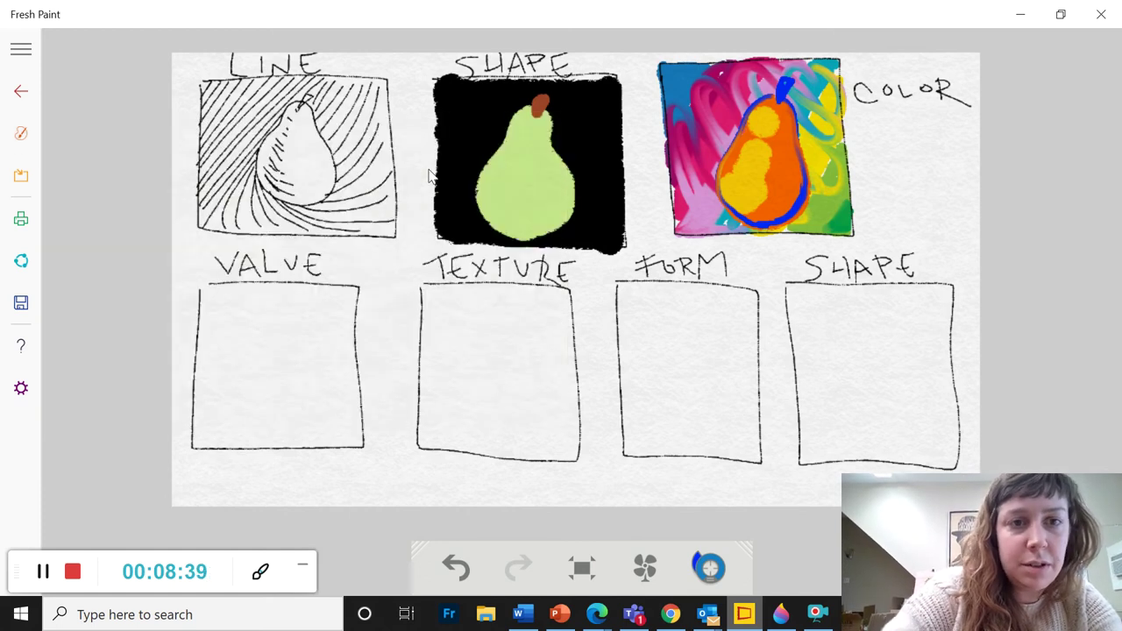
mouse_move(211, 291)
mouse_down()
mouse_move(207, 438)
mouse_move(345, 439)
mouse_move(351, 309)
mouse_move(275, 289)
mouse_move(225, 426)
mouse_move(244, 345)
mouse_up()
mouse_move(263, 421)
mouse_down()
mouse_move(250, 307)
mouse_move(228, 399)
mouse_move(333, 307)
mouse_move(254, 404)
mouse_move(328, 351)
mouse_move(338, 421)
mouse_up()
mouse_move(326, 382)
mouse_down()
mouse_move(254, 417)
mouse_move(302, 408)
mouse_move(284, 420)
mouse_move(322, 424)
mouse_up()
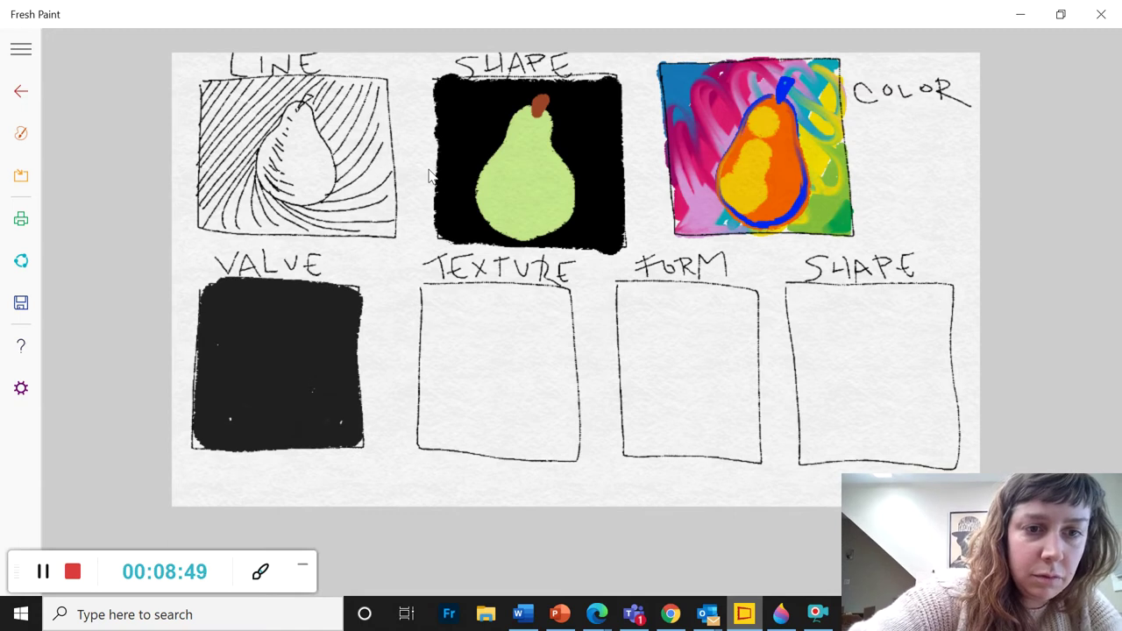
Paint a solid white pear with a rounded body and tapering neck on the charcoal background of the VALUE box
click(21, 134)
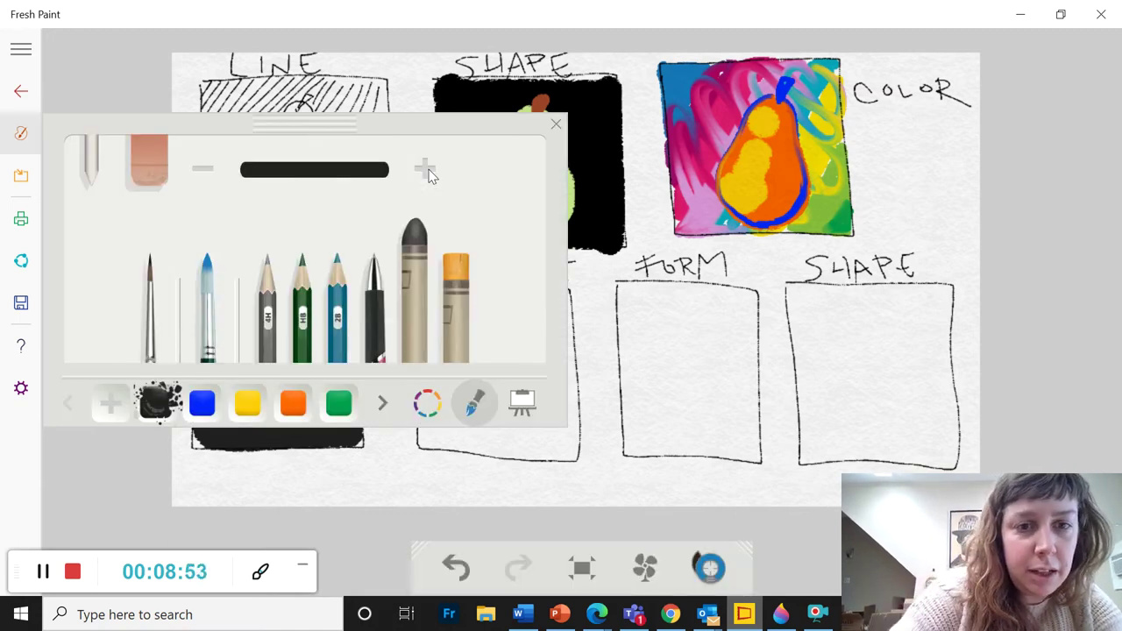
click(427, 403)
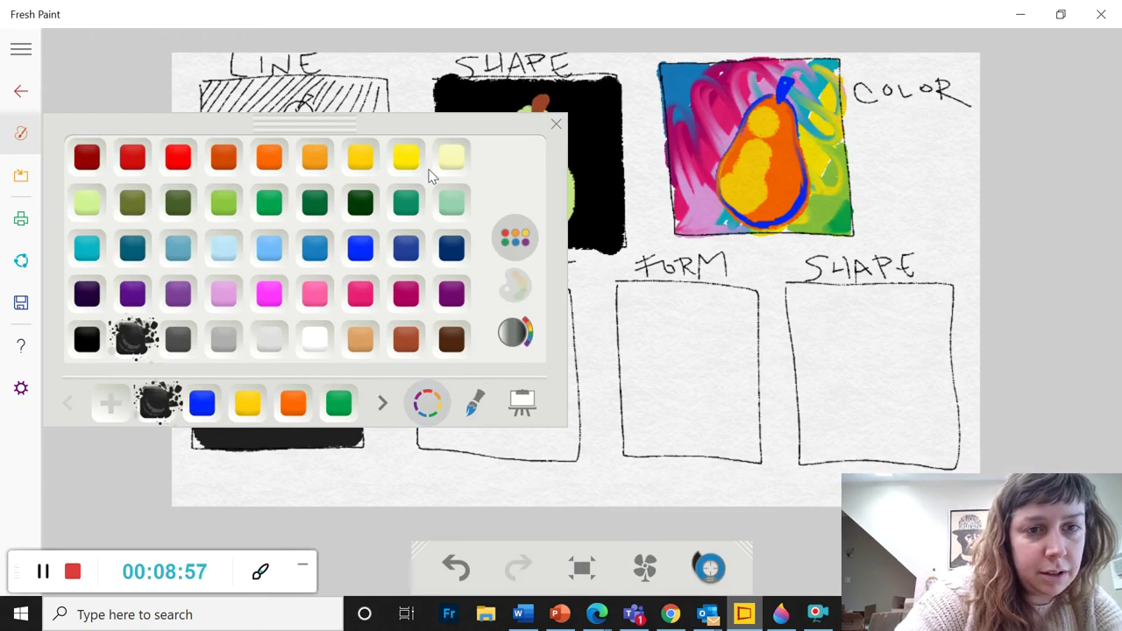
click(315, 340)
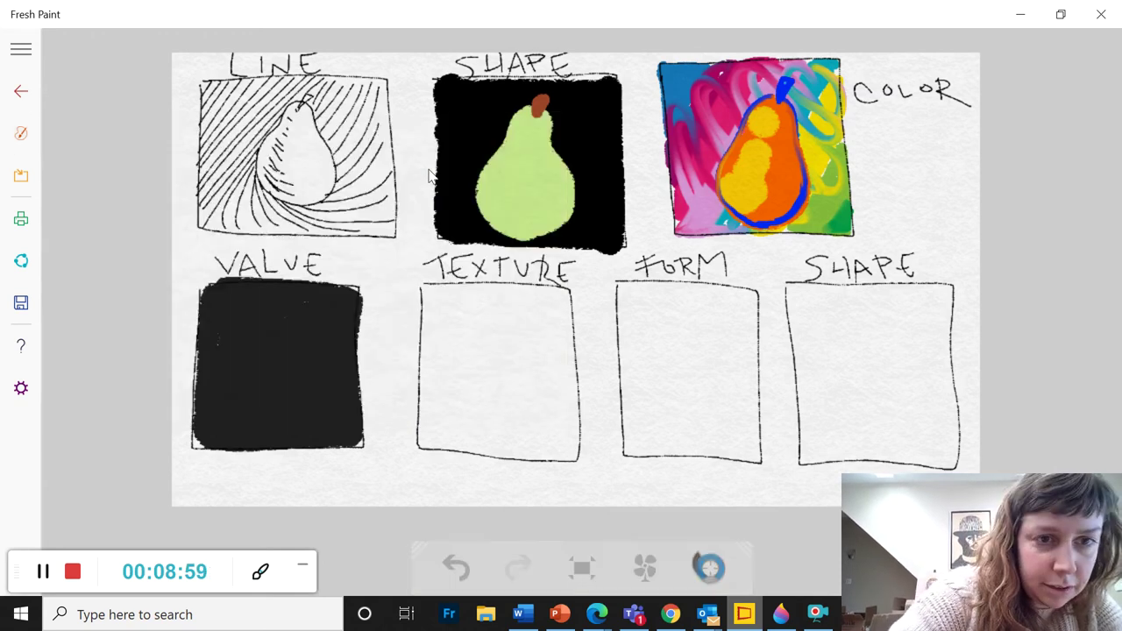
scroll(428, 175, up, 3)
mouse_move(455, 298)
mouse_down()
mouse_move(405, 345)
mouse_move(443, 289)
mouse_move(451, 345)
mouse_up()
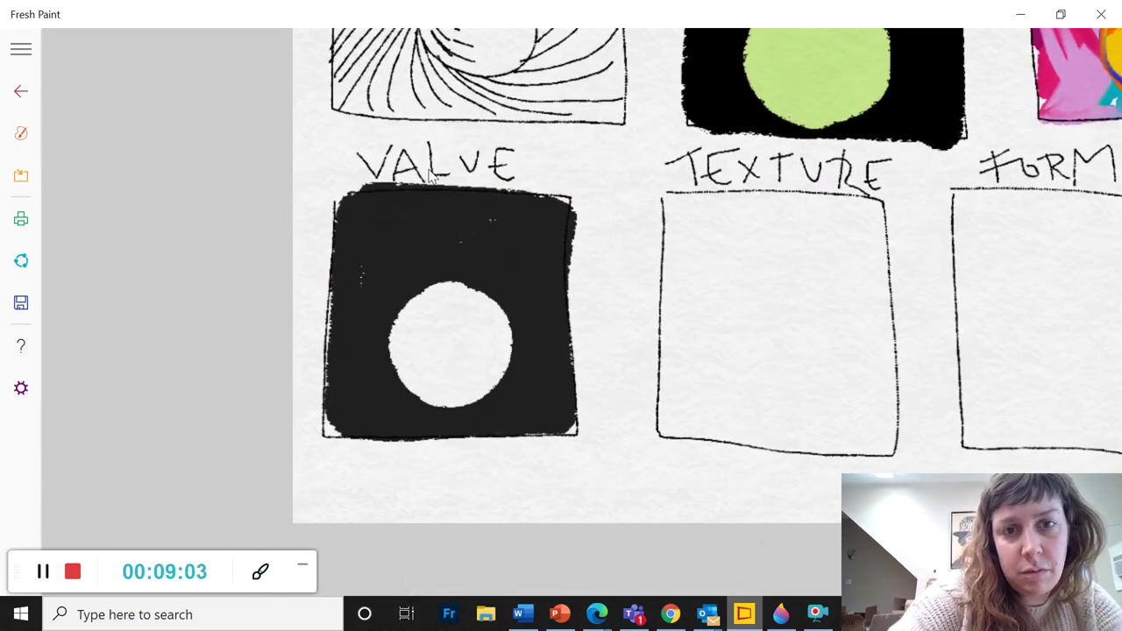
mouse_move(428, 291)
mouse_down()
mouse_move(476, 233)
mouse_move(491, 297)
mouse_up()
mouse_move(493, 256)
mouse_down()
mouse_move(510, 347)
mouse_move(463, 405)
mouse_move(443, 407)
mouse_up()
Shade the white pear's right side with light grey, then add a medium grey shadow on its lower right
click(21, 133)
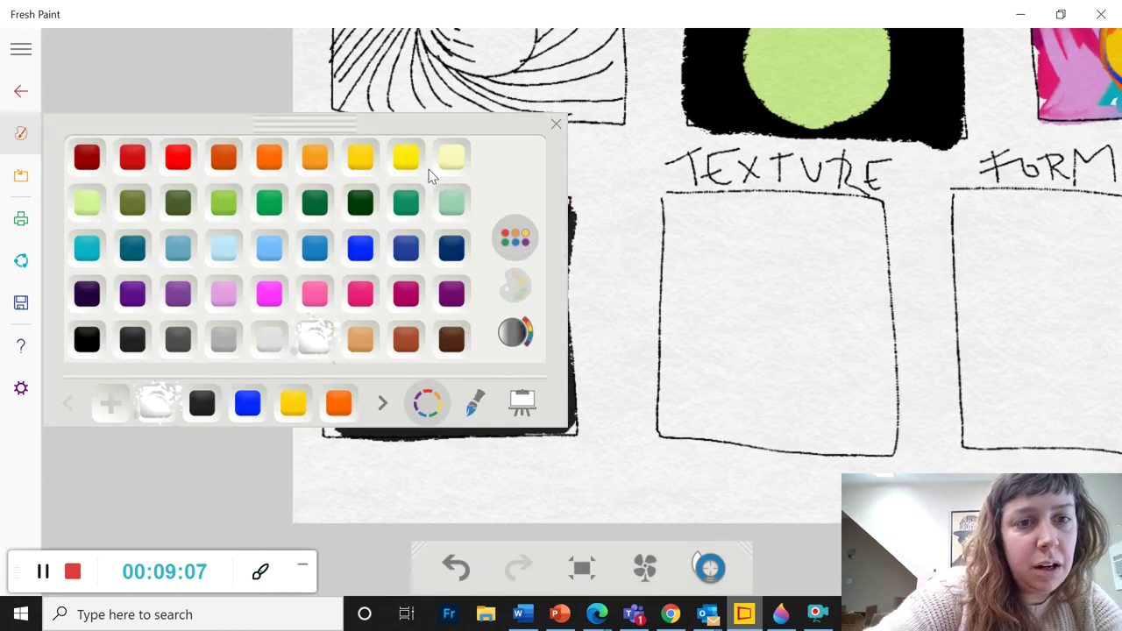
click(430, 175)
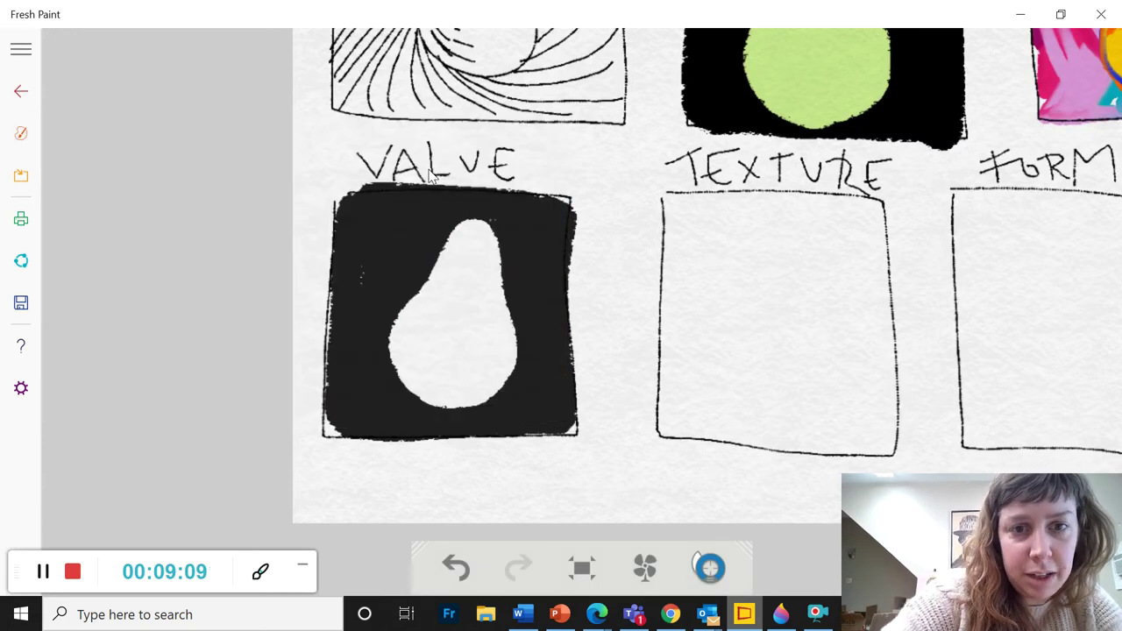
mouse_move(451, 394)
mouse_down()
mouse_move(513, 355)
mouse_move(491, 368)
mouse_move(504, 342)
mouse_move(495, 320)
mouse_move(505, 333)
mouse_move(482, 254)
mouse_move(473, 338)
mouse_move(434, 405)
mouse_up()
right_click(430, 176)
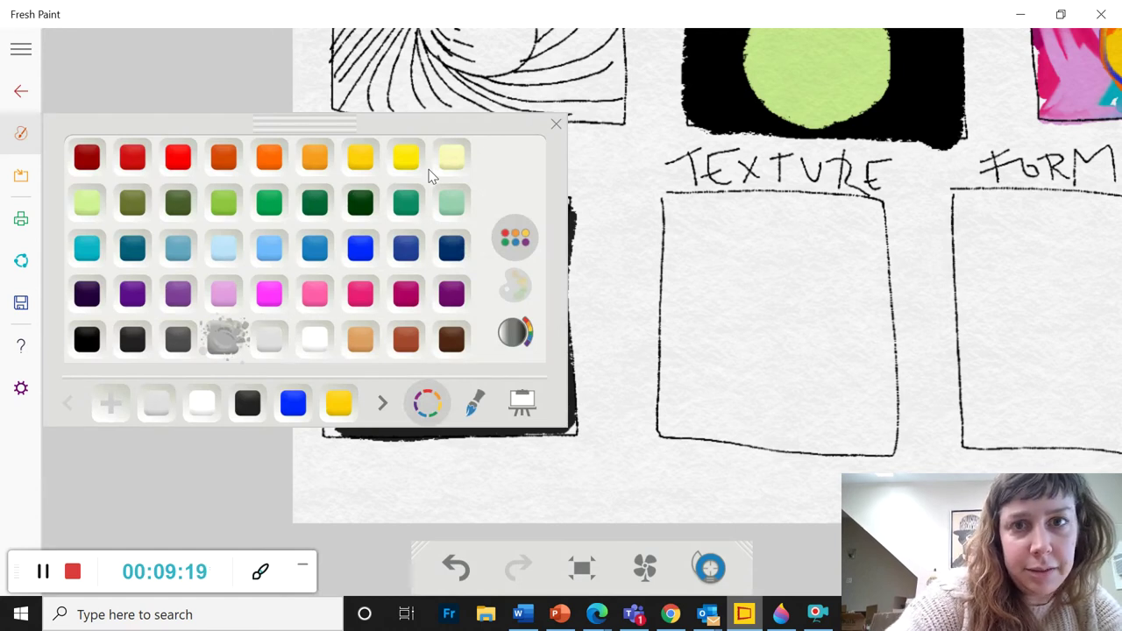
click(178, 340)
mouse_move(460, 399)
mouse_down()
mouse_move(517, 344)
mouse_move(491, 316)
mouse_up()
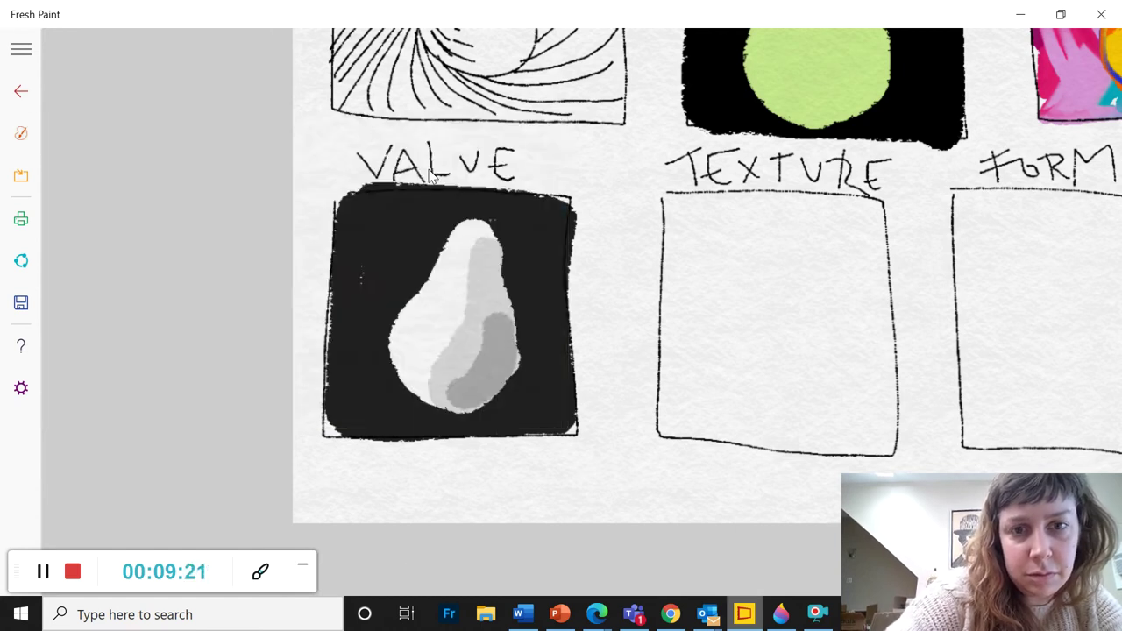
Draw a medium grey stem on top of the pear in the VALUE box with the thinnest crayon
right_click(429, 175)
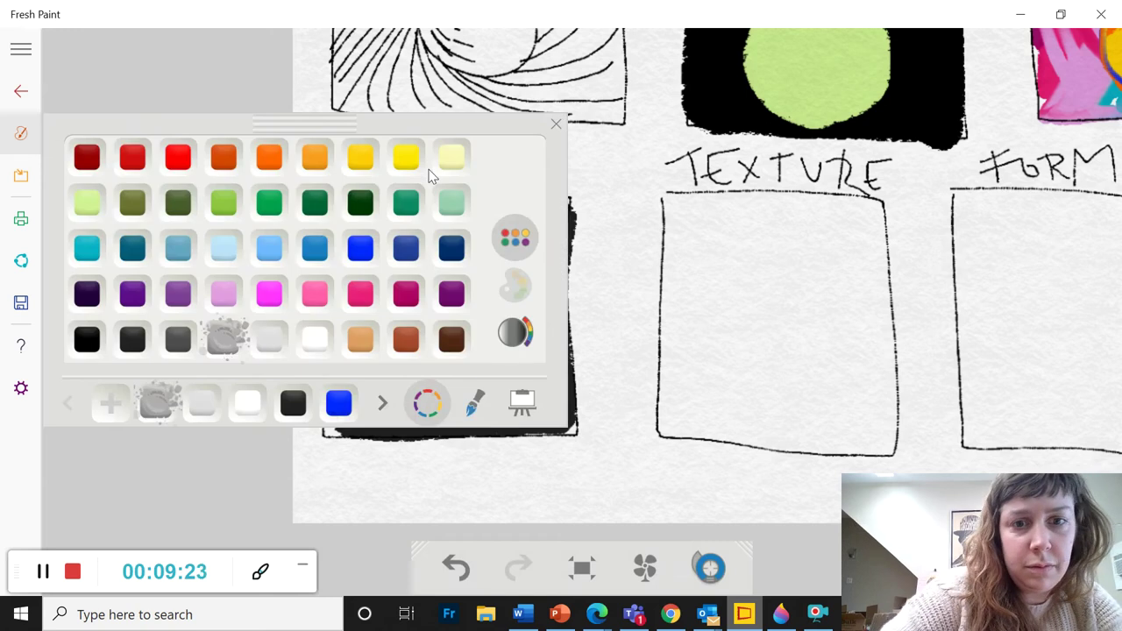
click(475, 402)
click(204, 168)
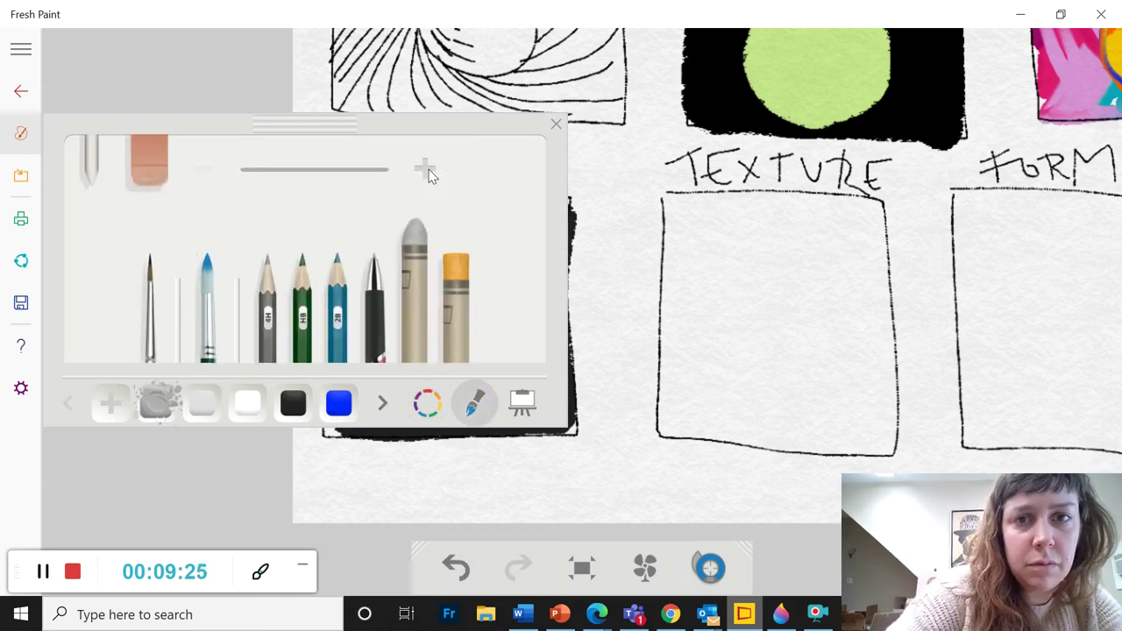
right_click(429, 176)
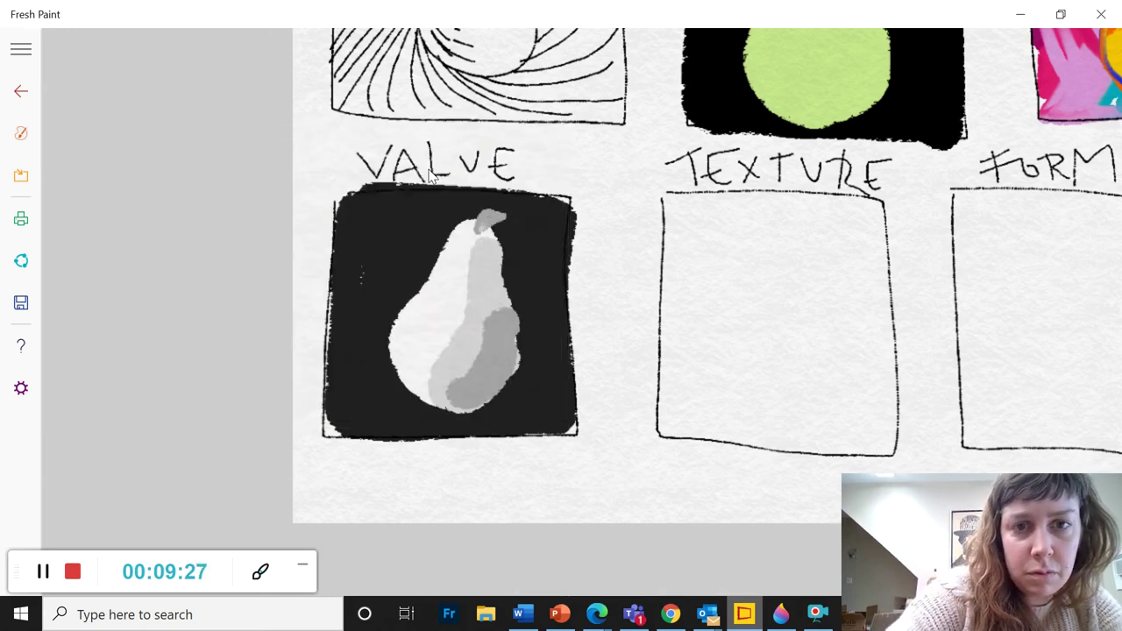
Outline the pear and its stem in the VALUE box with dark grey crayon
right_click(430, 175)
right_click(430, 175)
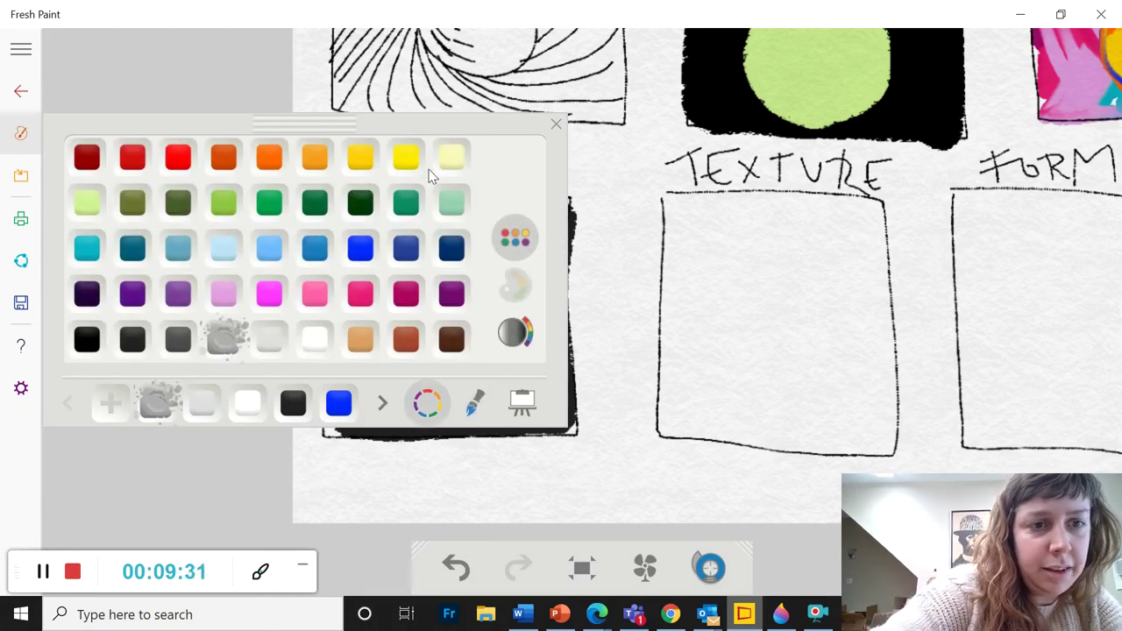
right_click(429, 175)
mouse_move(480, 219)
mouse_down()
mouse_move(457, 230)
mouse_move(392, 331)
mouse_move(401, 382)
mouse_move(464, 412)
mouse_move(509, 386)
mouse_move(519, 329)
mouse_move(489, 230)
mouse_move(478, 230)
mouse_up()
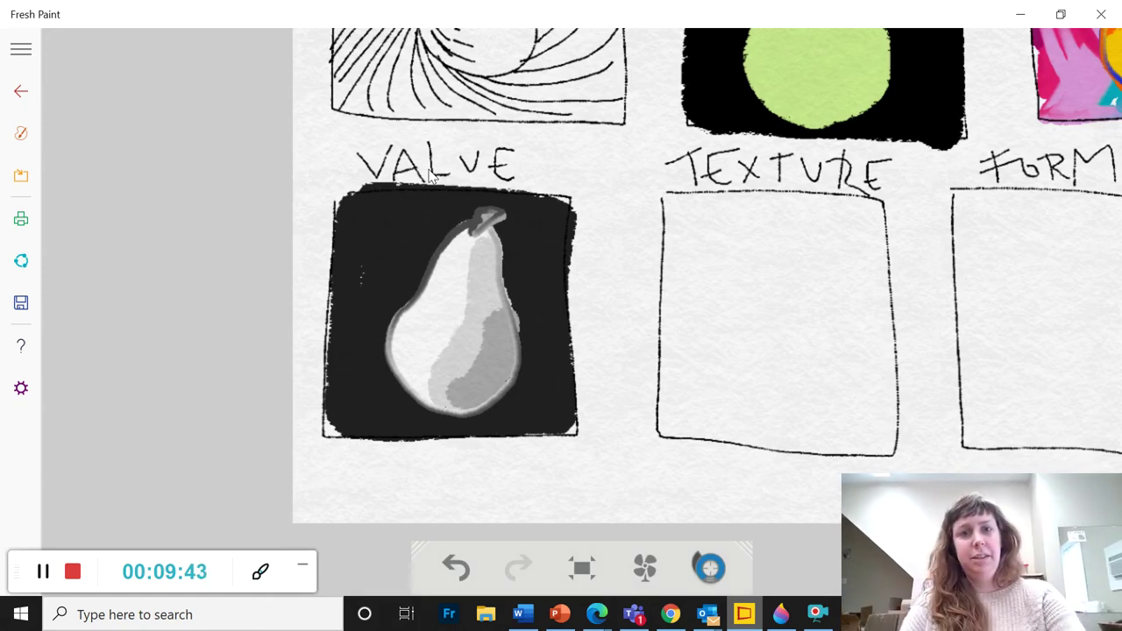
click(21, 132)
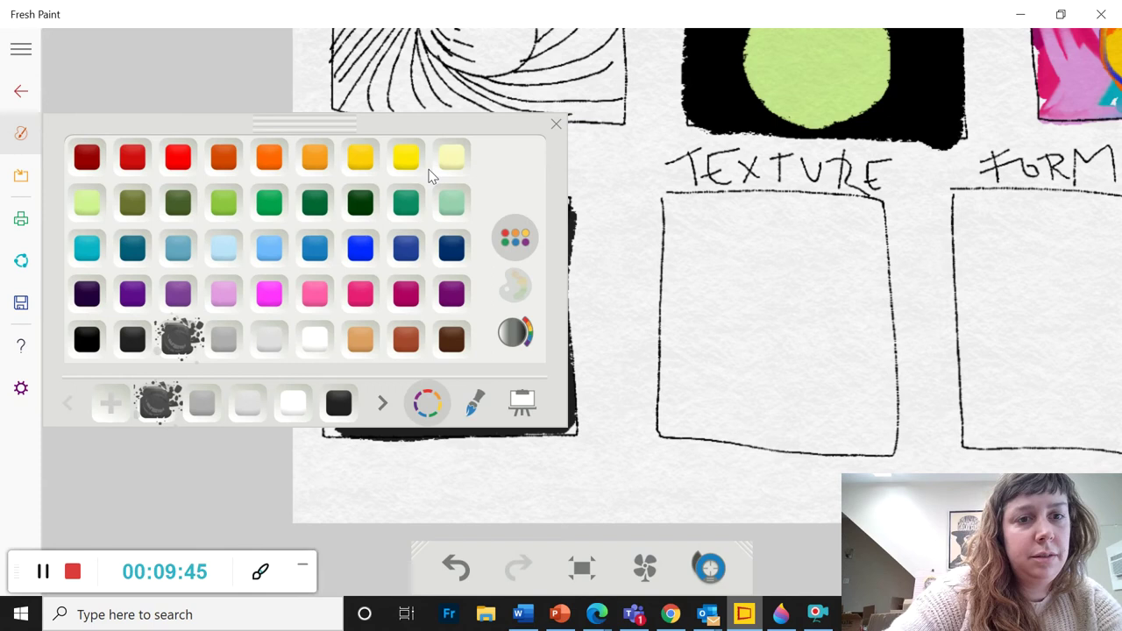
key(Escape)
Fill the whole TEXTURE box with tan using a thicker crayon, then dry the paint
scroll(428, 176, down, 2)
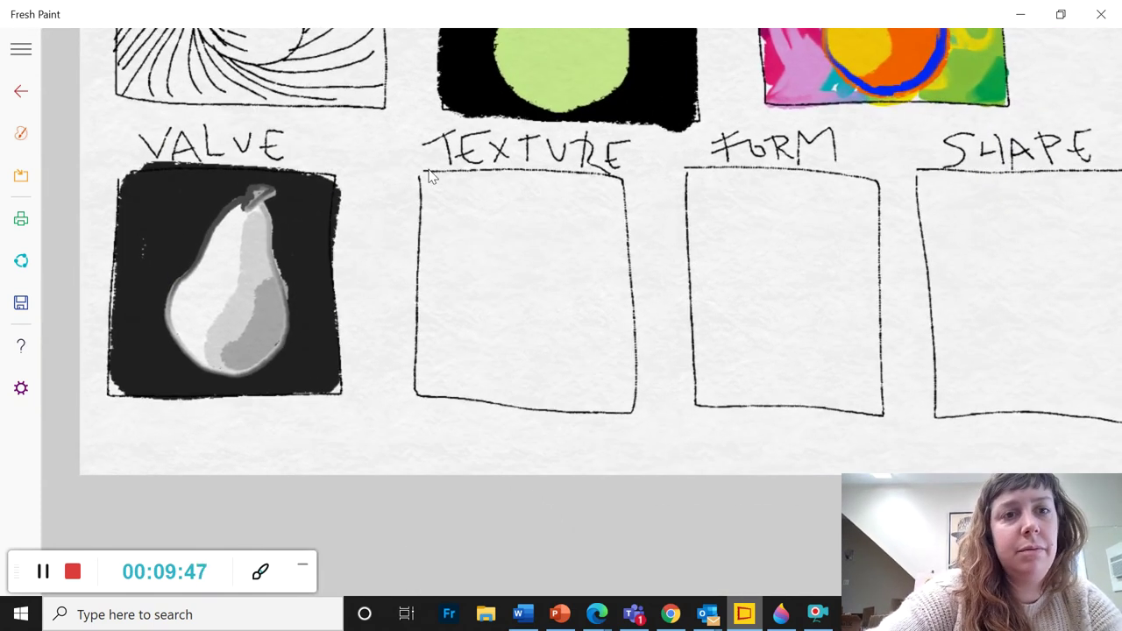
scroll(429, 177, down, 1)
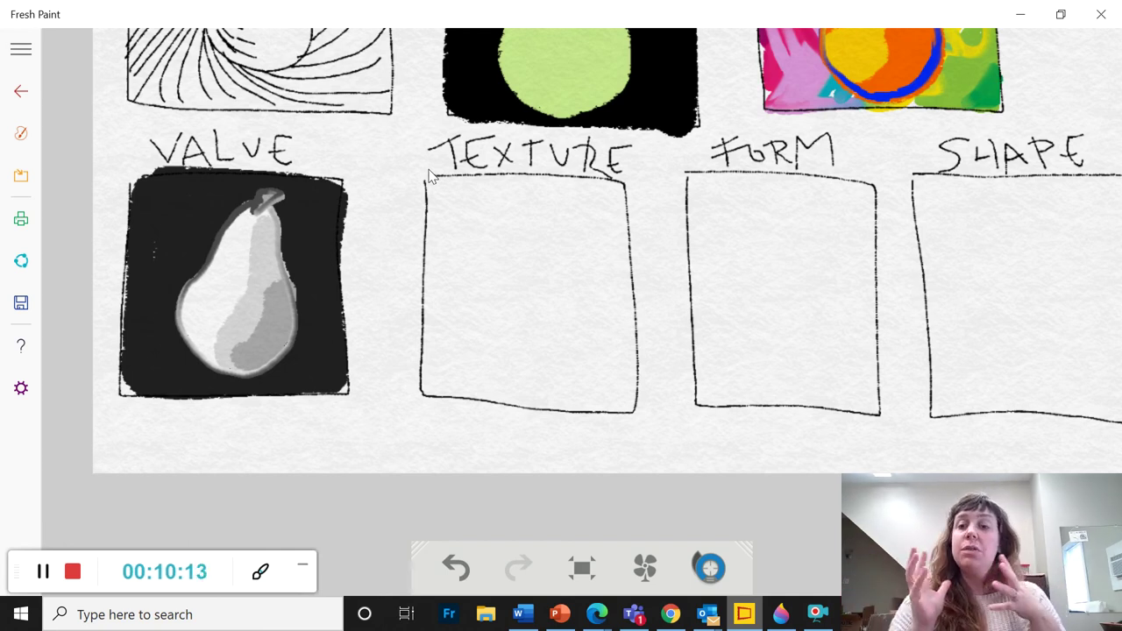
right_click(429, 175)
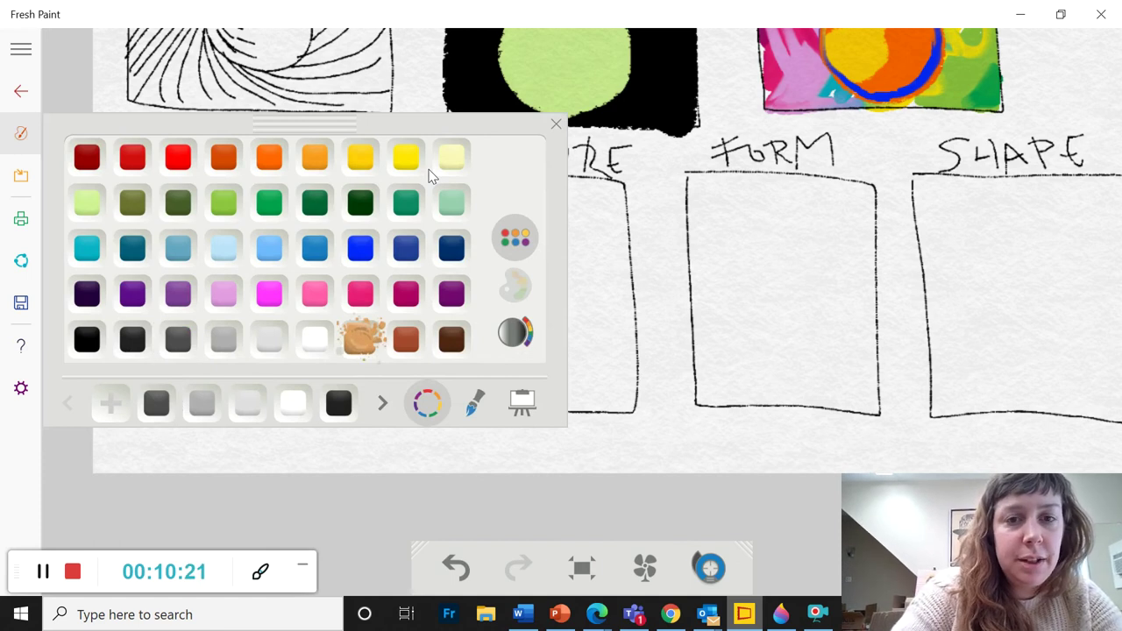
click(555, 124)
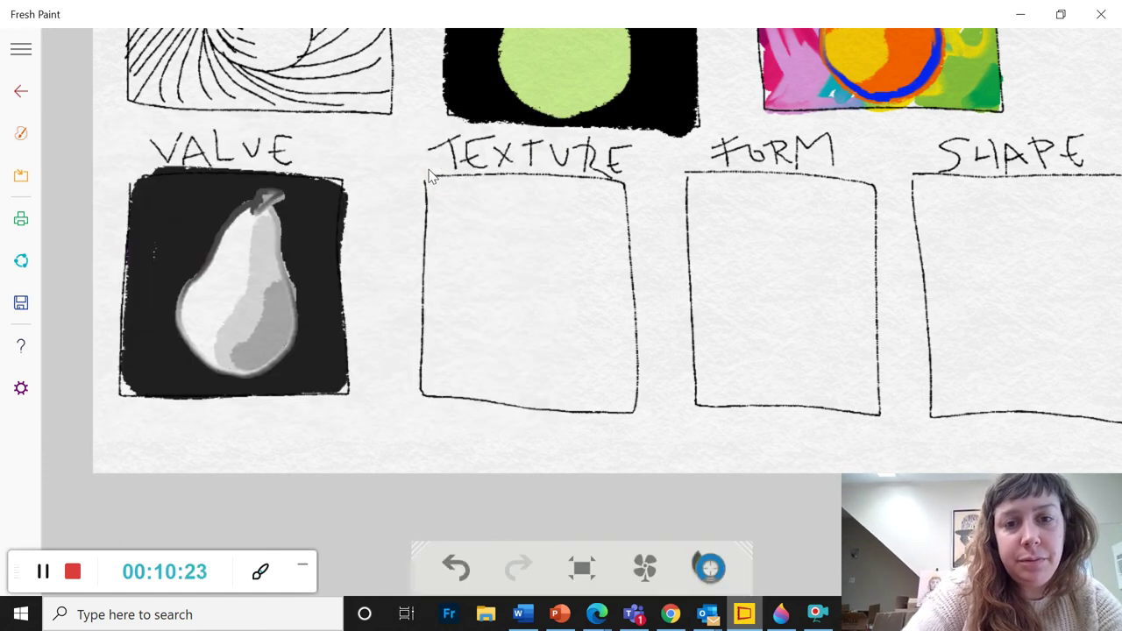
drag(428, 390, 617, 403)
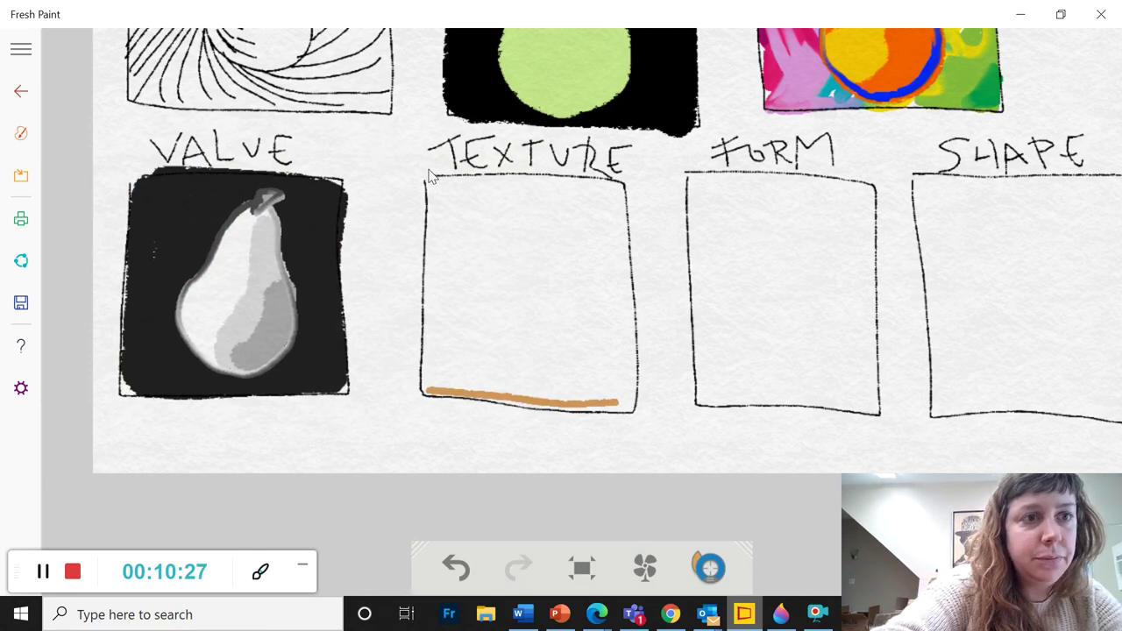
click(21, 133)
click(475, 403)
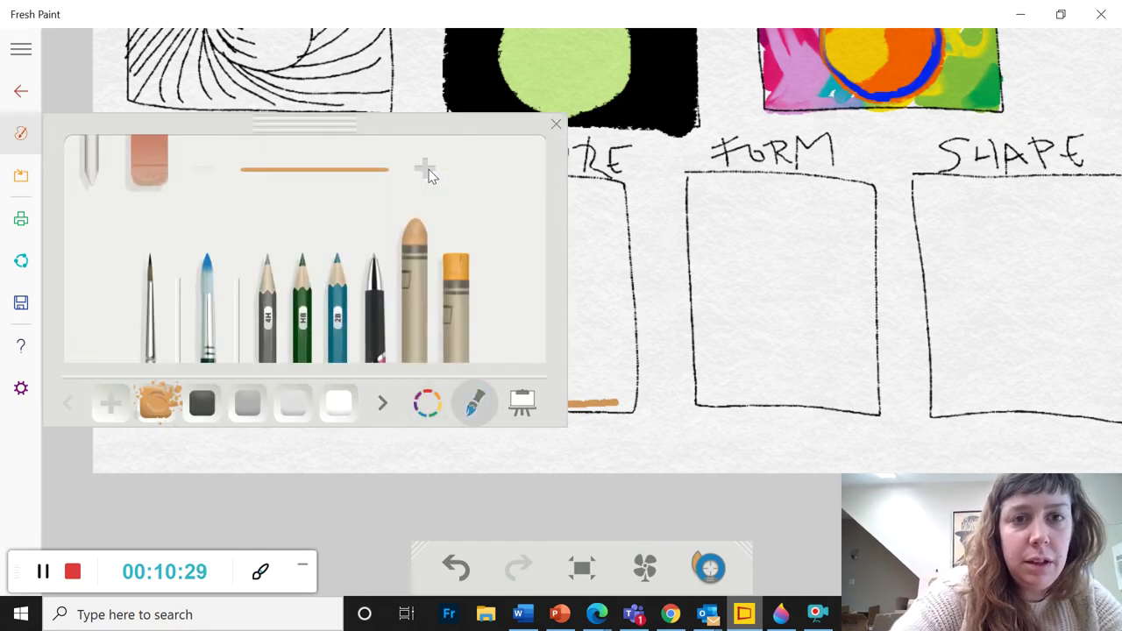
click(427, 173)
click(556, 123)
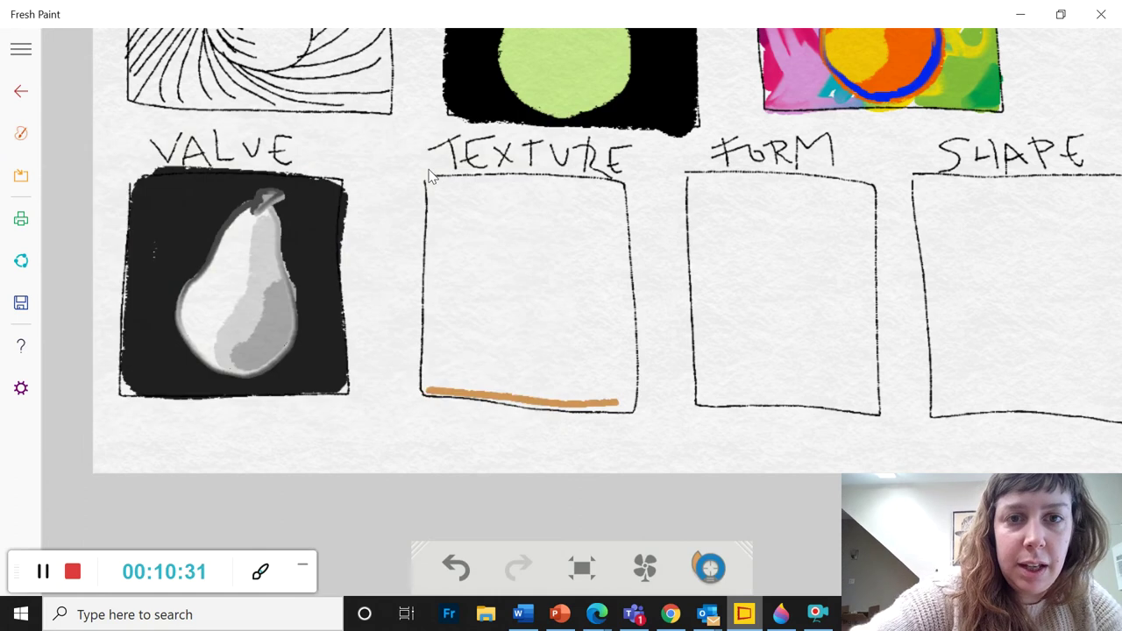
mouse_move(444, 189)
mouse_down()
mouse_move(448, 381)
mouse_move(486, 206)
mouse_move(479, 369)
mouse_move(517, 377)
mouse_move(512, 214)
mouse_move(507, 351)
mouse_move(429, 169)
mouse_move(586, 289)
mouse_move(587, 315)
mouse_move(613, 281)
mouse_move(626, 219)
mouse_move(626, 390)
mouse_move(608, 368)
mouse_move(542, 381)
mouse_move(569, 324)
mouse_up()
drag(531, 389, 603, 396)
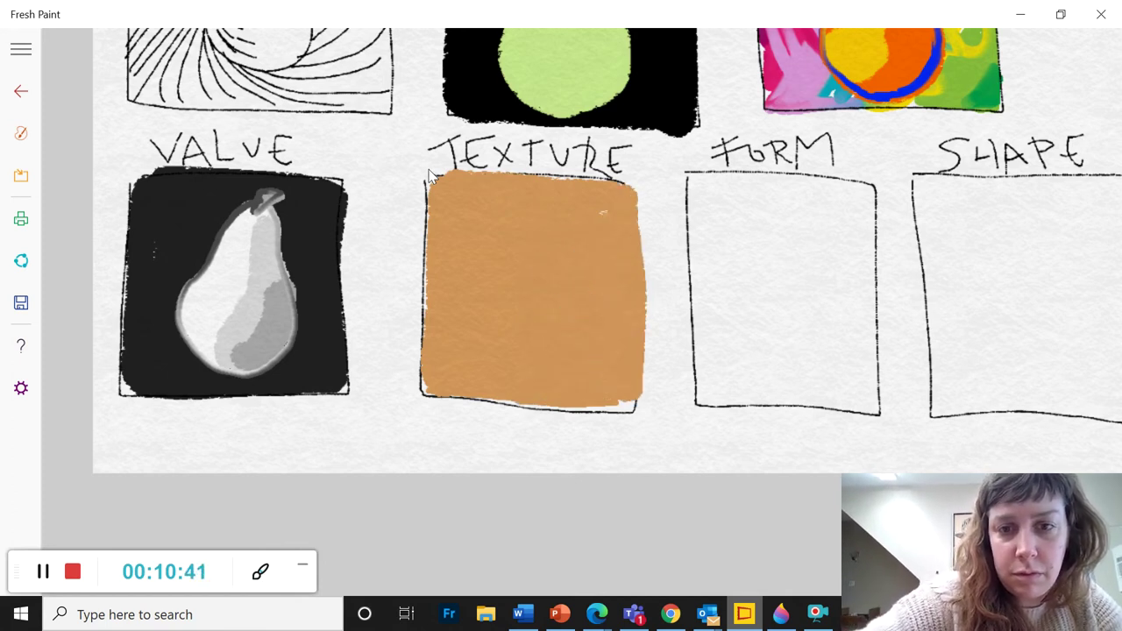
click(645, 568)
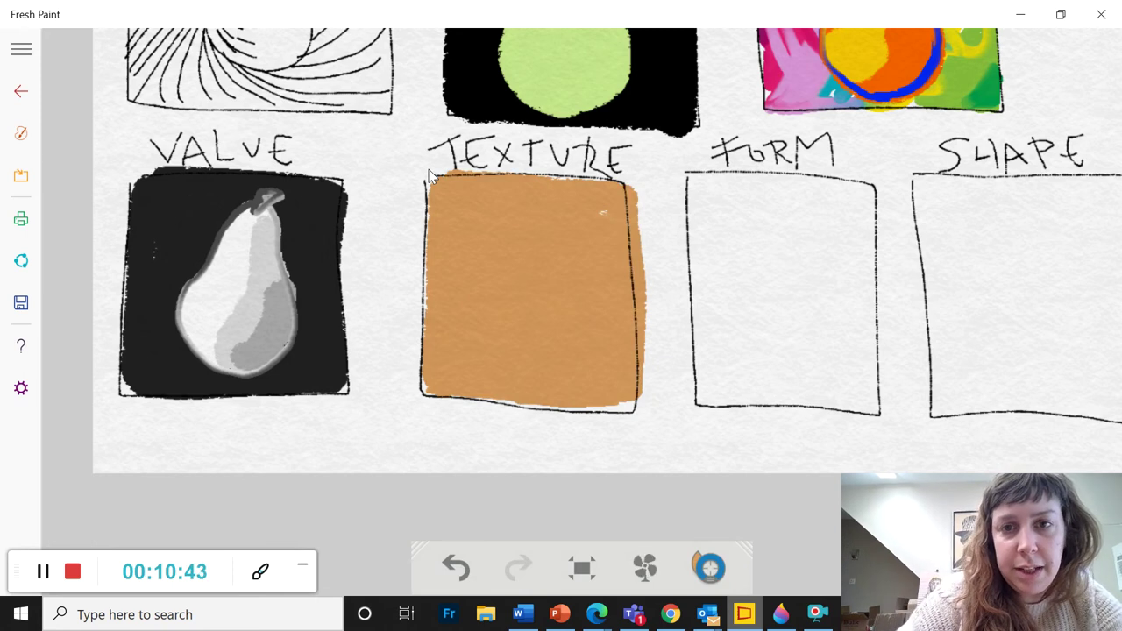
Draw wavy horizontal reddish-brown lines across the full height of the tan TEXTURE box with the thinnest crayon
click(21, 134)
click(428, 403)
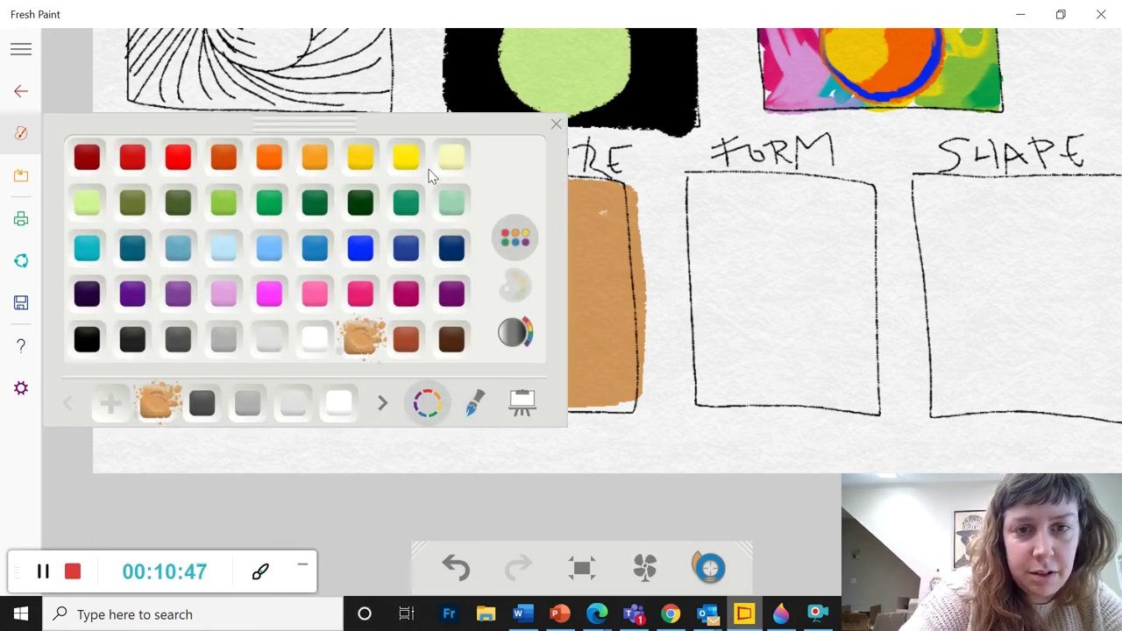
click(406, 339)
click(555, 124)
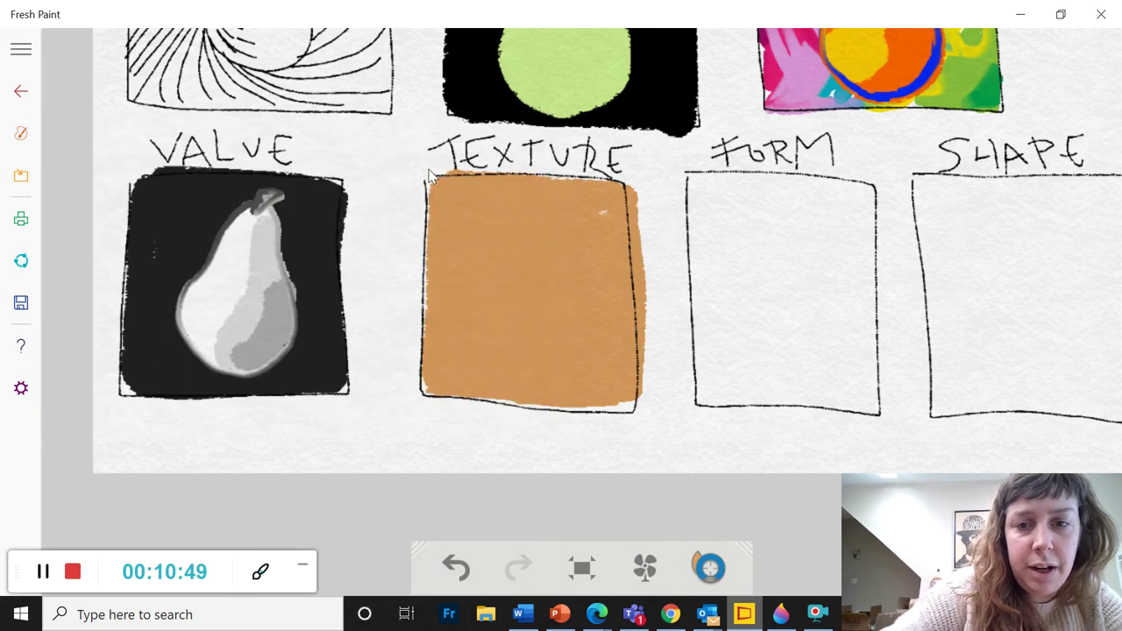
click(21, 133)
click(474, 404)
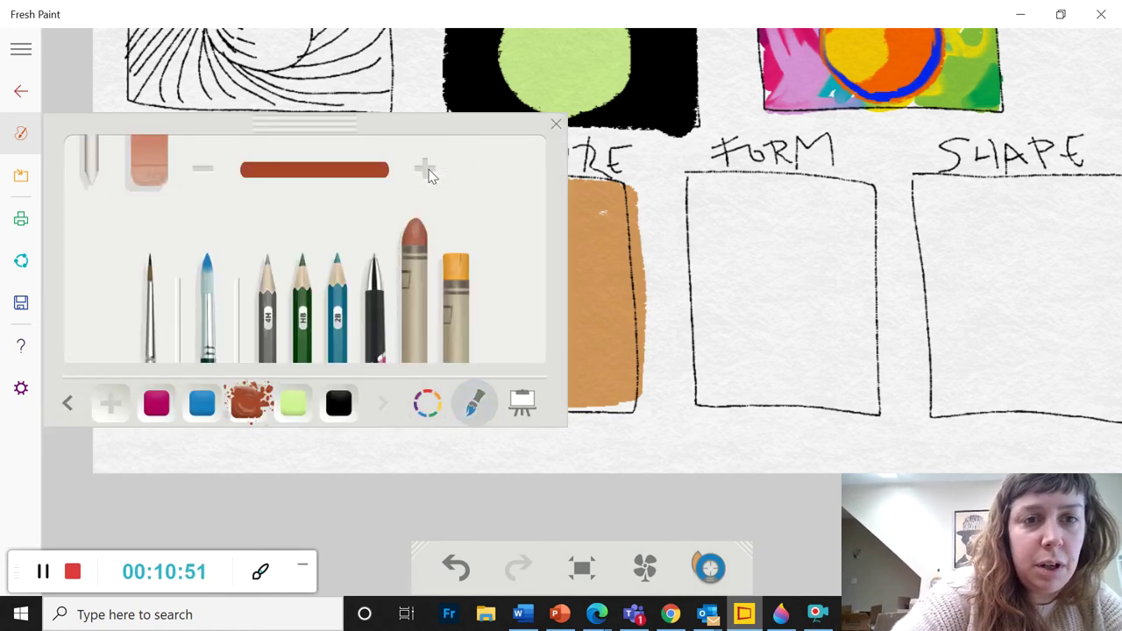
click(203, 169)
click(555, 123)
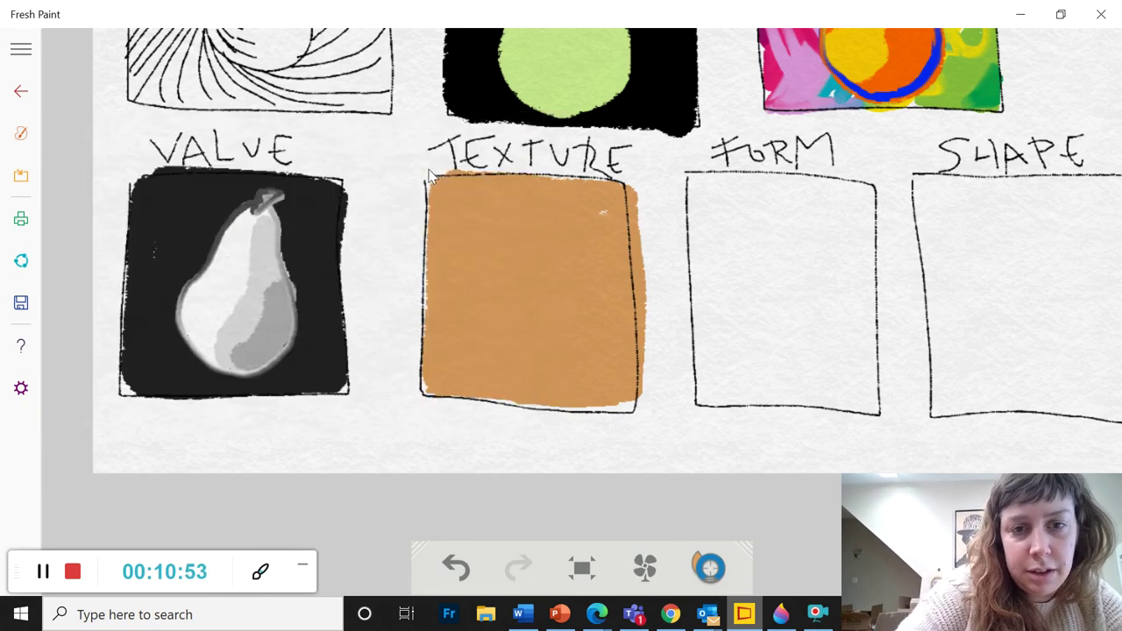
mouse_move(429, 383)
mouse_down()
mouse_move(615, 383)
mouse_move(426, 381)
mouse_move(478, 368)
mouse_move(615, 382)
mouse_move(635, 372)
mouse_move(421, 367)
mouse_move(499, 350)
mouse_move(638, 359)
mouse_up()
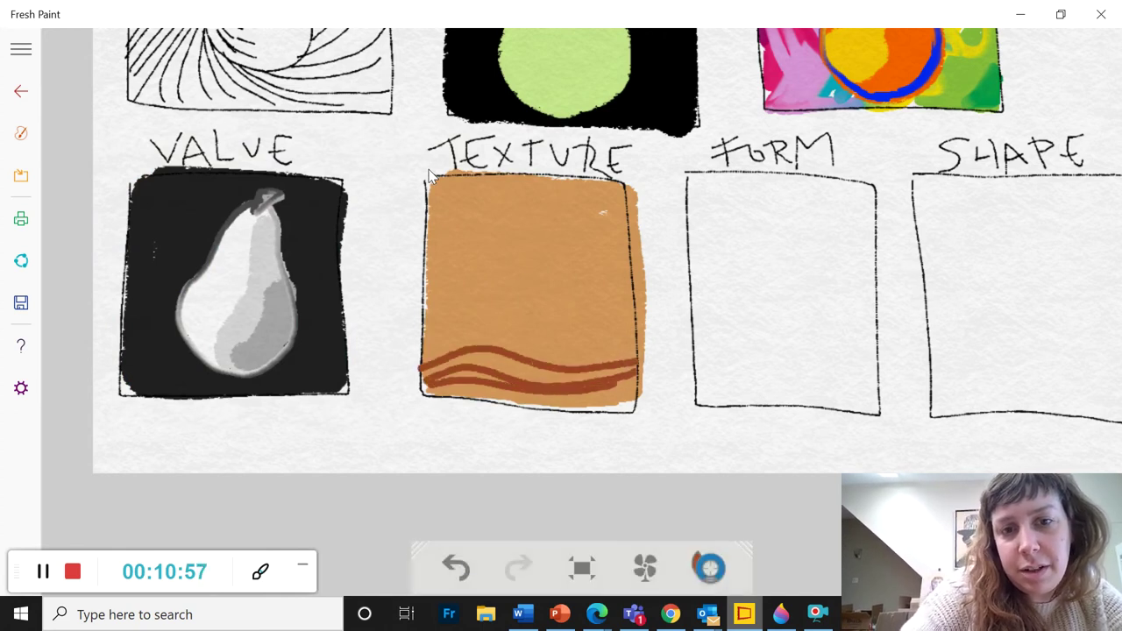
mouse_move(428, 353)
mouse_down()
mouse_move(638, 354)
mouse_move(473, 326)
mouse_move(626, 340)
mouse_up()
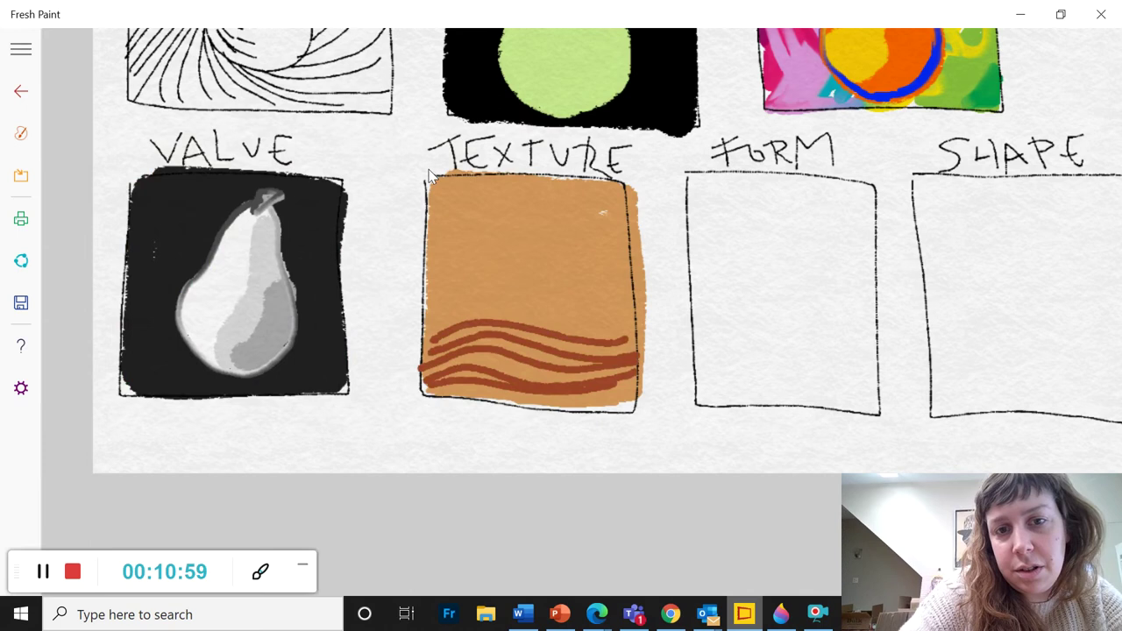
mouse_move(426, 321)
mouse_down()
mouse_move(641, 328)
mouse_move(453, 308)
mouse_move(542, 299)
mouse_move(618, 318)
mouse_up()
mouse_move(430, 300)
mouse_down()
mouse_move(524, 288)
mouse_move(626, 301)
mouse_move(503, 272)
mouse_move(645, 301)
mouse_move(625, 301)
mouse_up()
mouse_move(439, 272)
mouse_down()
mouse_move(508, 255)
mouse_move(634, 284)
mouse_up()
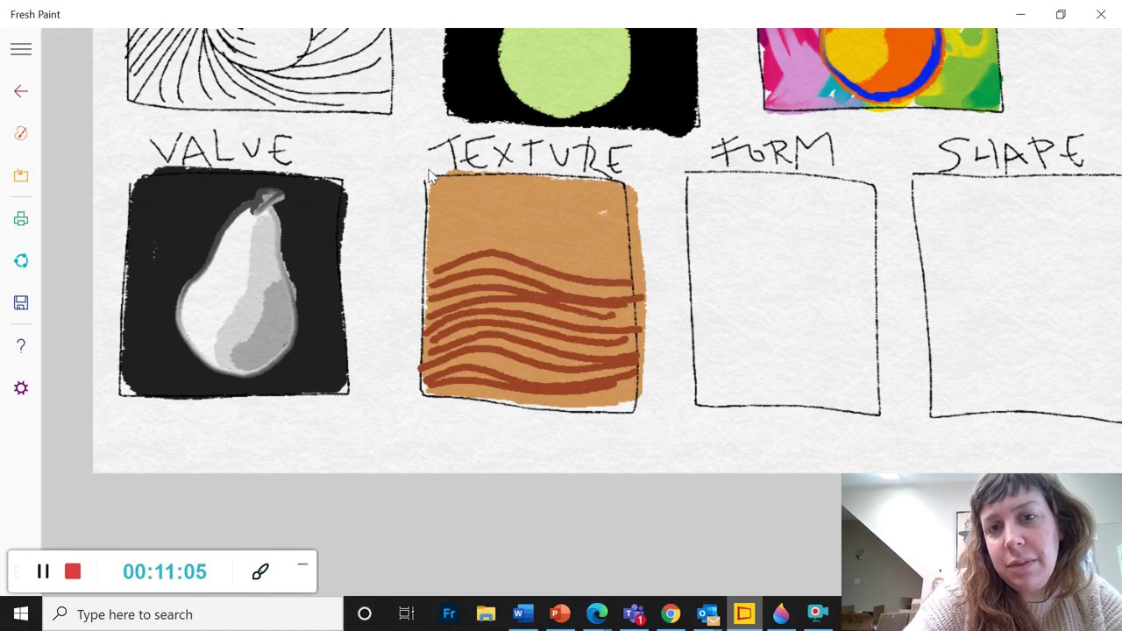
mouse_move(429, 256)
mouse_down()
mouse_move(561, 249)
mouse_move(633, 268)
mouse_move(461, 230)
mouse_move(627, 254)
mouse_up()
mouse_move(429, 233)
mouse_down()
mouse_move(491, 218)
mouse_move(582, 238)
mouse_move(440, 216)
mouse_move(629, 237)
mouse_up()
mouse_move(439, 205)
mouse_down()
mouse_move(471, 187)
mouse_move(631, 221)
mouse_up()
Cross the wavy lines with closely spaced vertical reddish-brown strokes to form a woven grid across the TEXTURE box
mouse_move(435, 198)
mouse_down()
mouse_move(513, 188)
mouse_move(611, 205)
mouse_move(531, 182)
mouse_move(444, 186)
mouse_move(440, 330)
mouse_up()
mouse_move(466, 196)
mouse_down()
mouse_move(440, 371)
mouse_move(473, 284)
mouse_move(468, 370)
mouse_up()
mouse_move(503, 190)
mouse_down()
mouse_move(481, 377)
mouse_move(490, 267)
mouse_move(489, 372)
mouse_up()
mouse_move(537, 204)
mouse_down()
mouse_move(491, 405)
mouse_move(554, 192)
mouse_move(513, 377)
mouse_up()
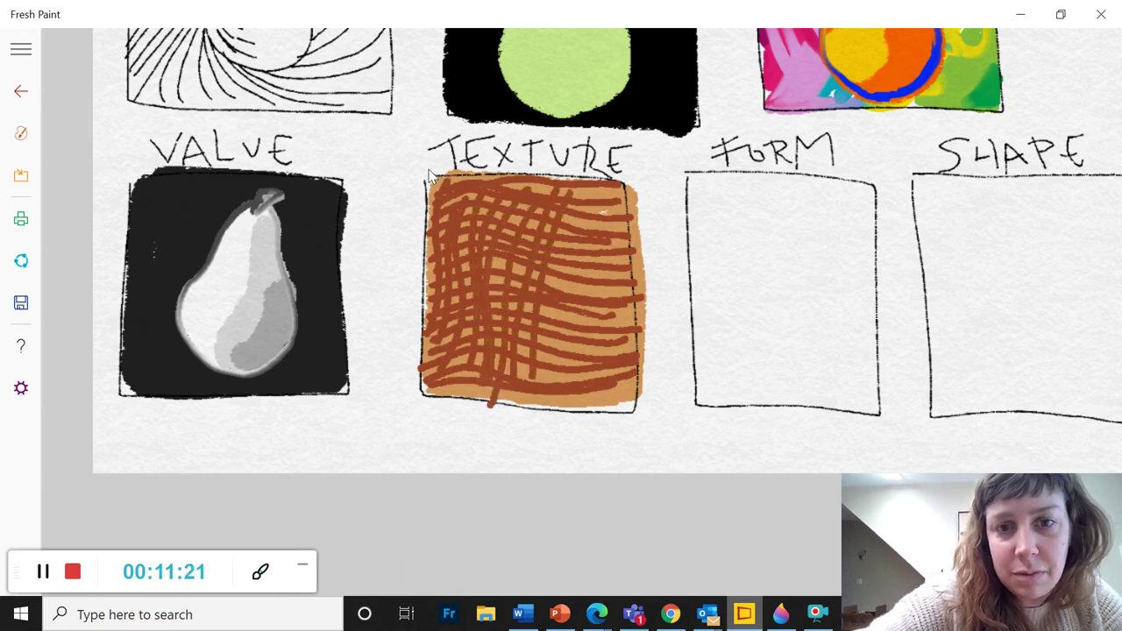
mouse_move(585, 191)
mouse_down()
mouse_move(557, 379)
mouse_move(554, 316)
mouse_move(553, 363)
mouse_move(586, 296)
mouse_move(562, 386)
mouse_move(622, 318)
mouse_up()
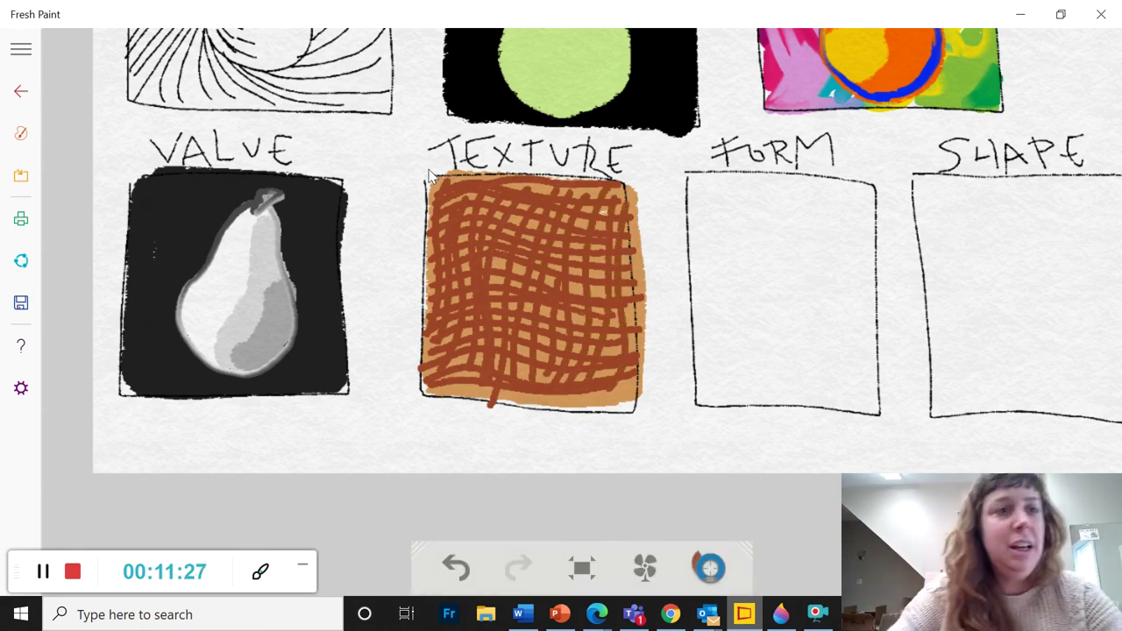
Paint a solid medium green pear over the woven background of the TEXTURE box with a thick crayon
click(21, 133)
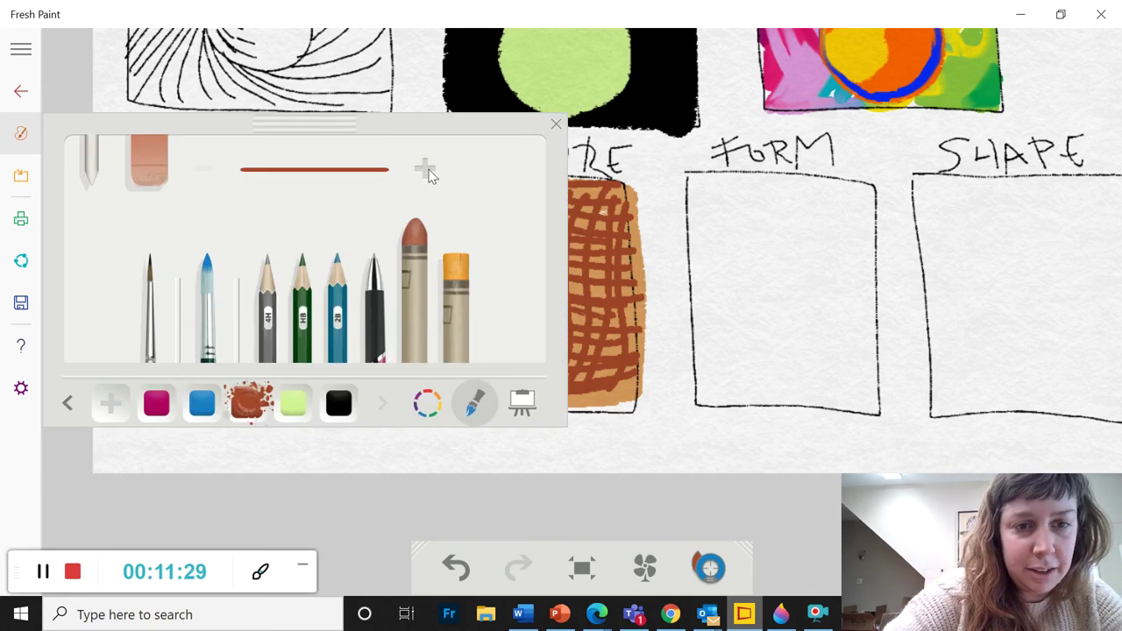
click(293, 402)
click(425, 169)
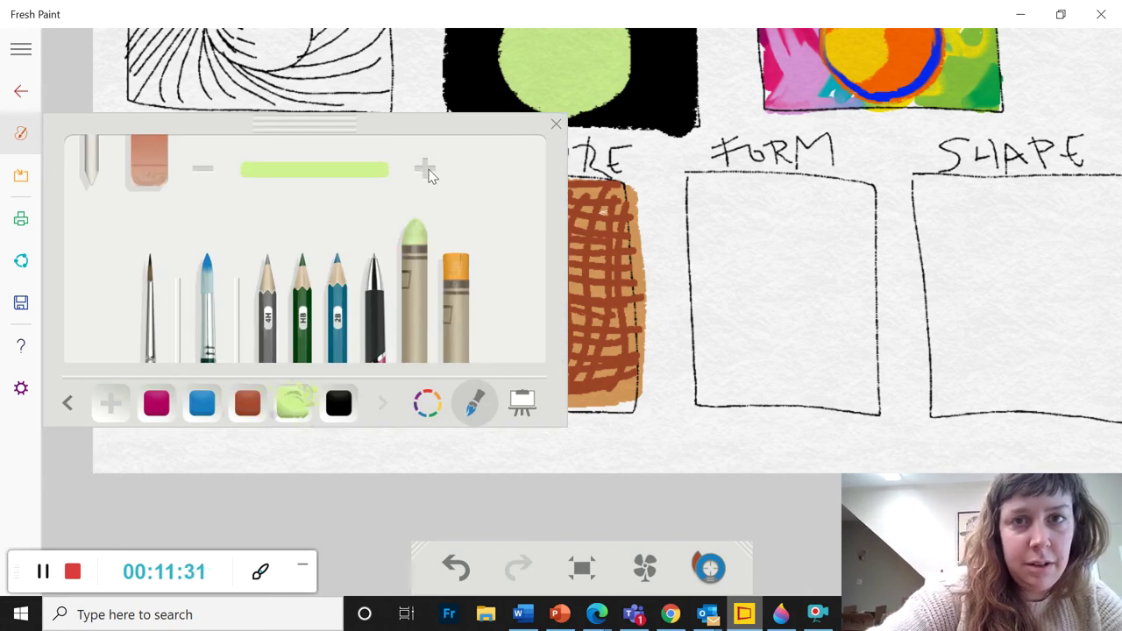
click(428, 402)
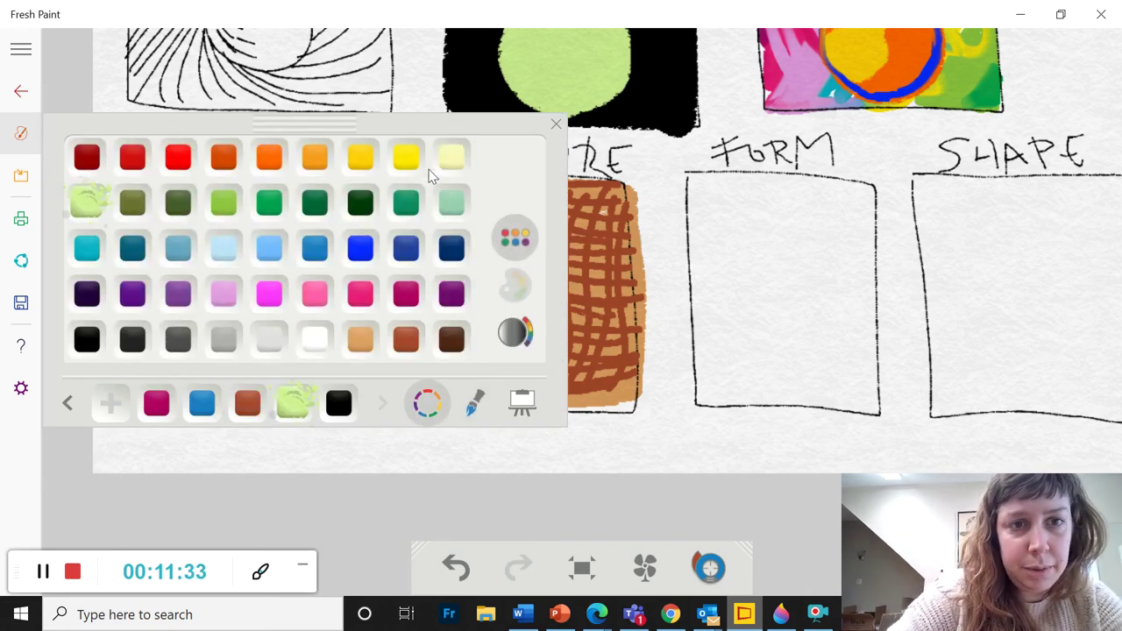
click(223, 203)
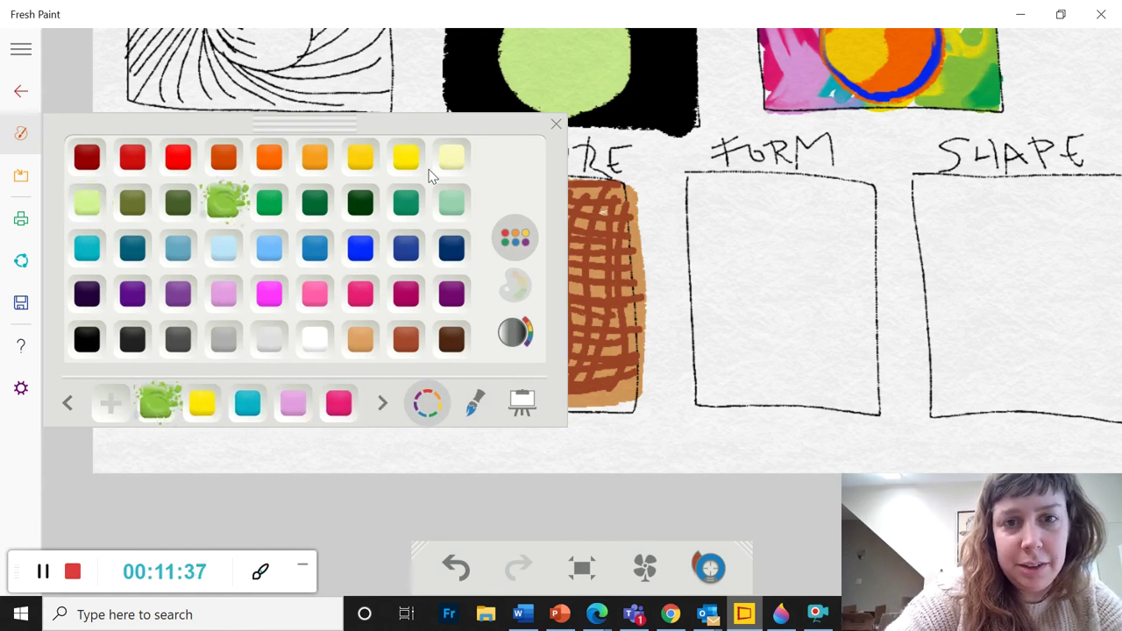
click(475, 402)
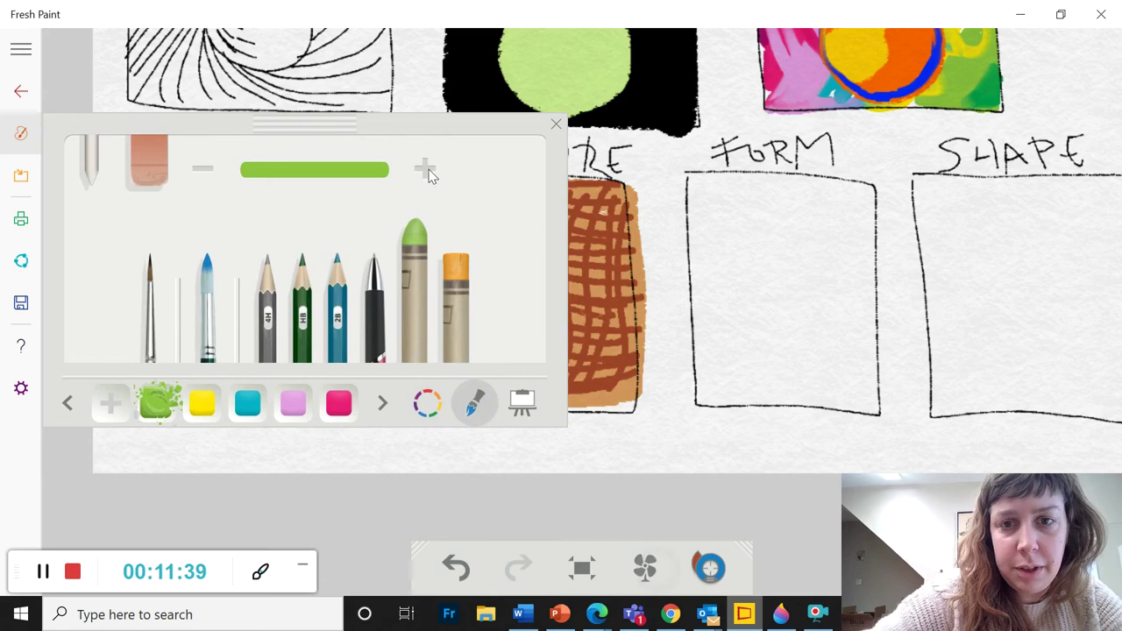
click(555, 123)
mouse_move(525, 279)
mouse_down()
mouse_move(517, 291)
mouse_move(554, 309)
mouse_move(496, 343)
mouse_move(522, 219)
mouse_move(542, 228)
mouse_move(537, 278)
mouse_move(474, 298)
mouse_move(478, 338)
mouse_move(545, 268)
mouse_move(543, 219)
mouse_up()
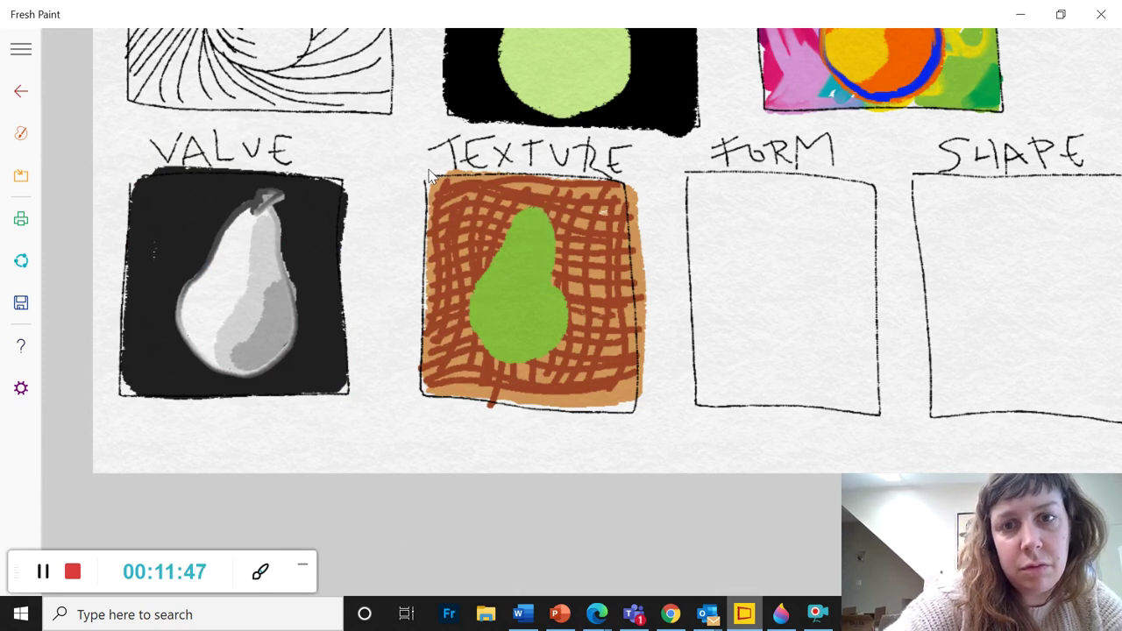
mouse_move(558, 260)
mouse_down()
mouse_move(570, 300)
mouse_move(537, 361)
mouse_up()
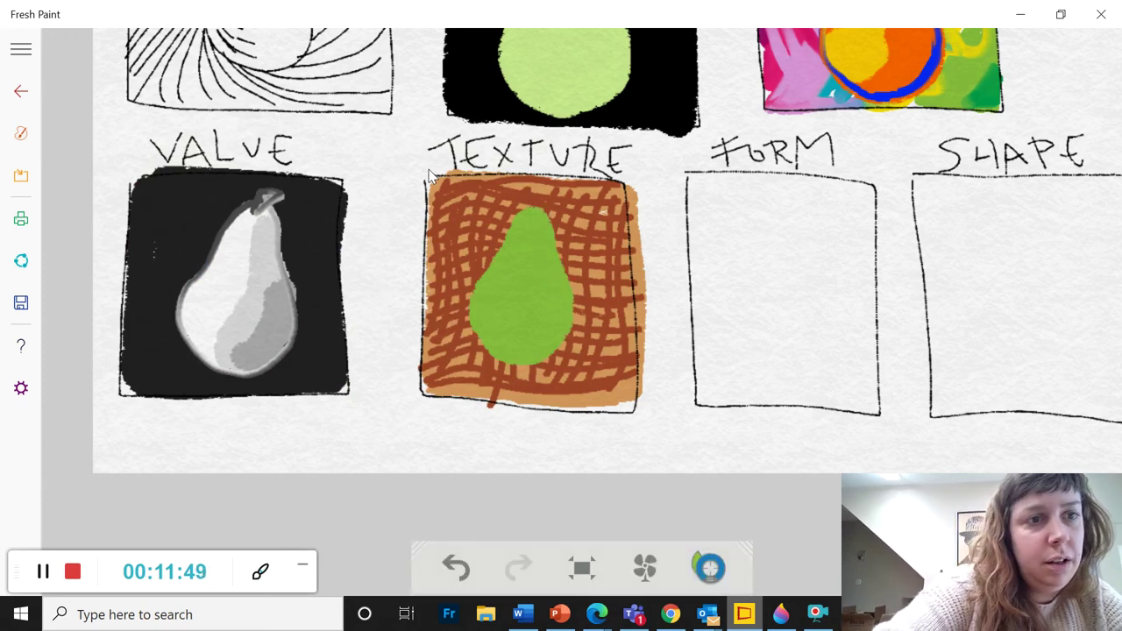
Cover the TEXTURE pear with light green dots using the thinnest crayon, from its lower body up to the neck
click(21, 175)
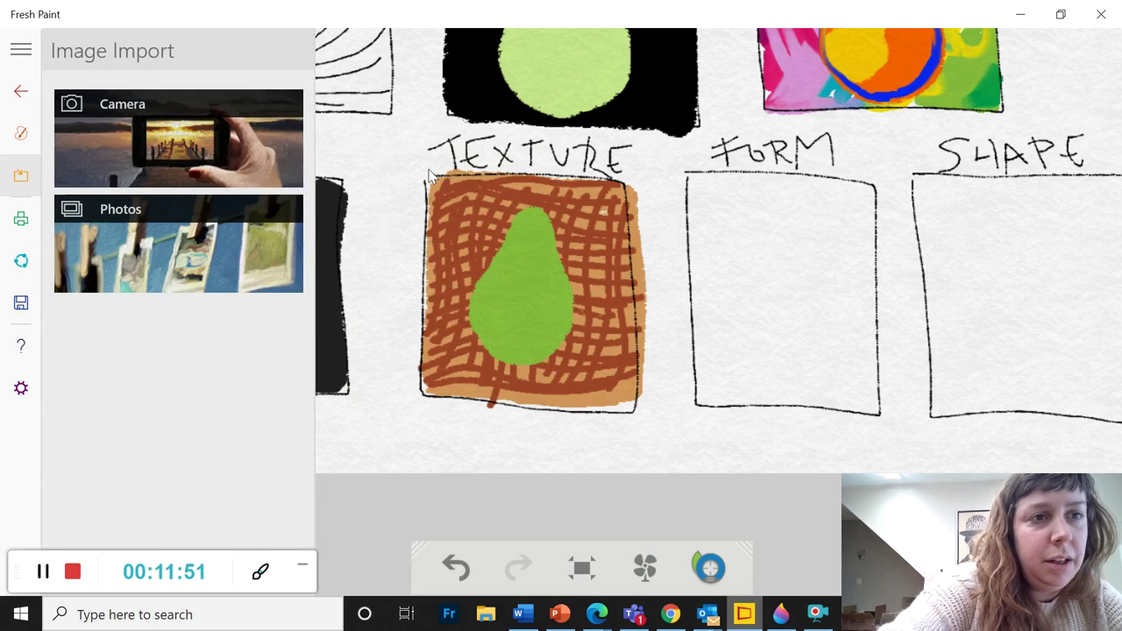
click(21, 133)
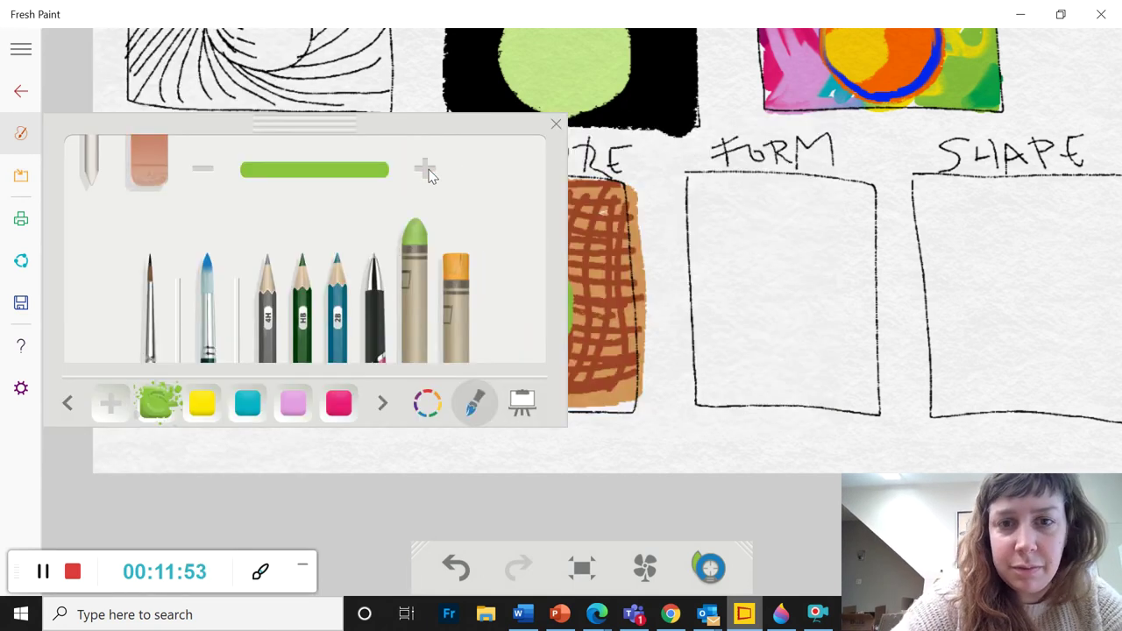
click(427, 403)
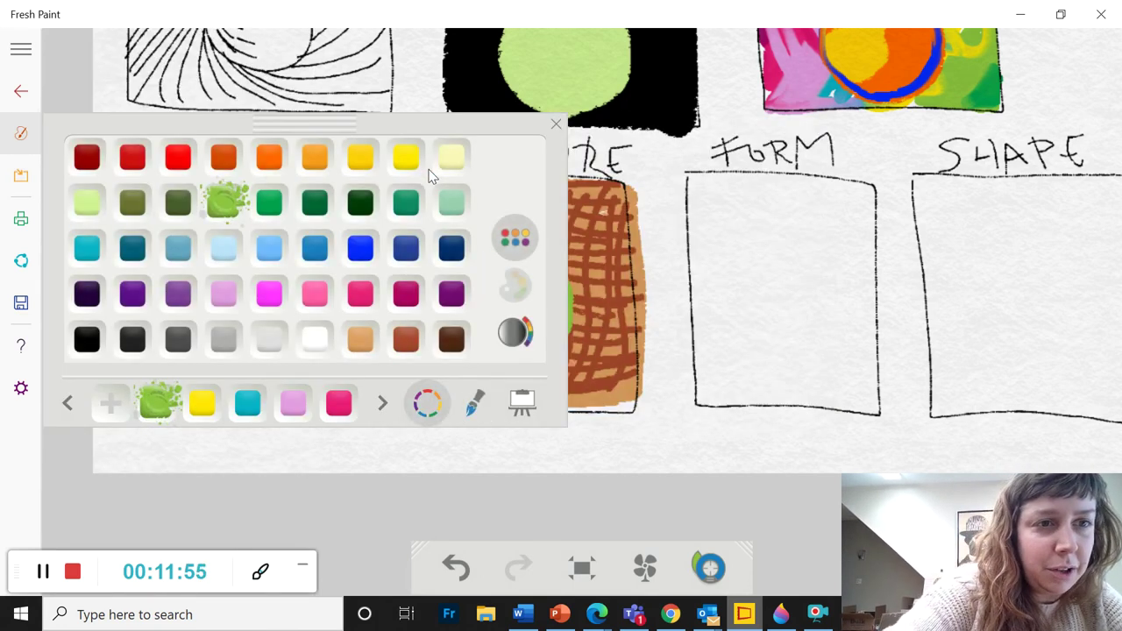
click(87, 203)
click(474, 402)
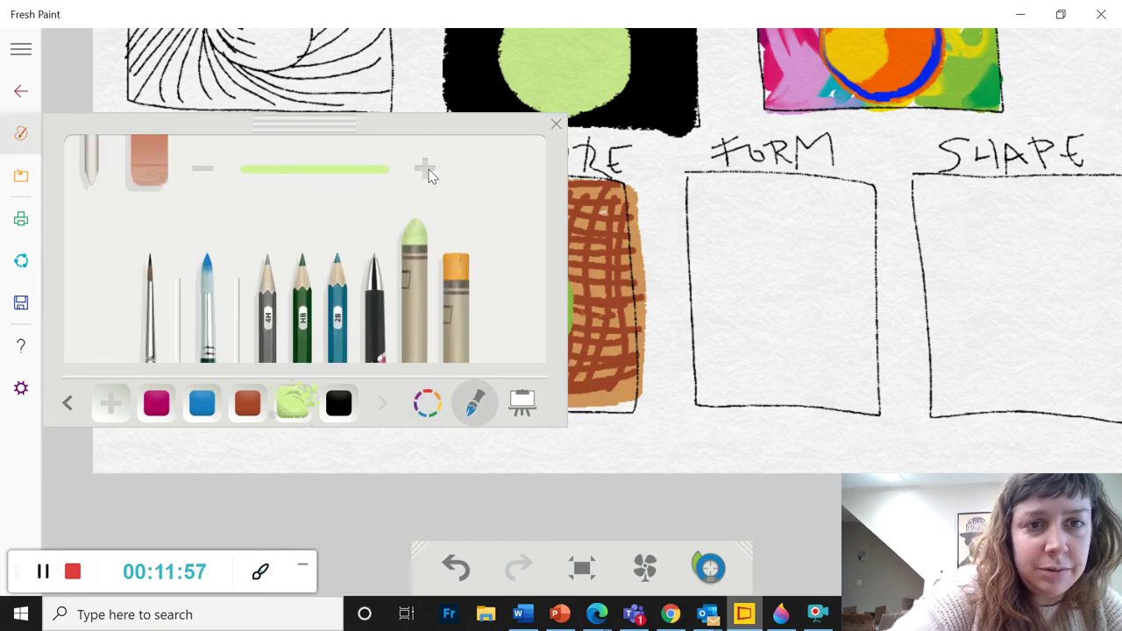
click(556, 123)
click(500, 316)
click(516, 314)
click(514, 296)
click(525, 300)
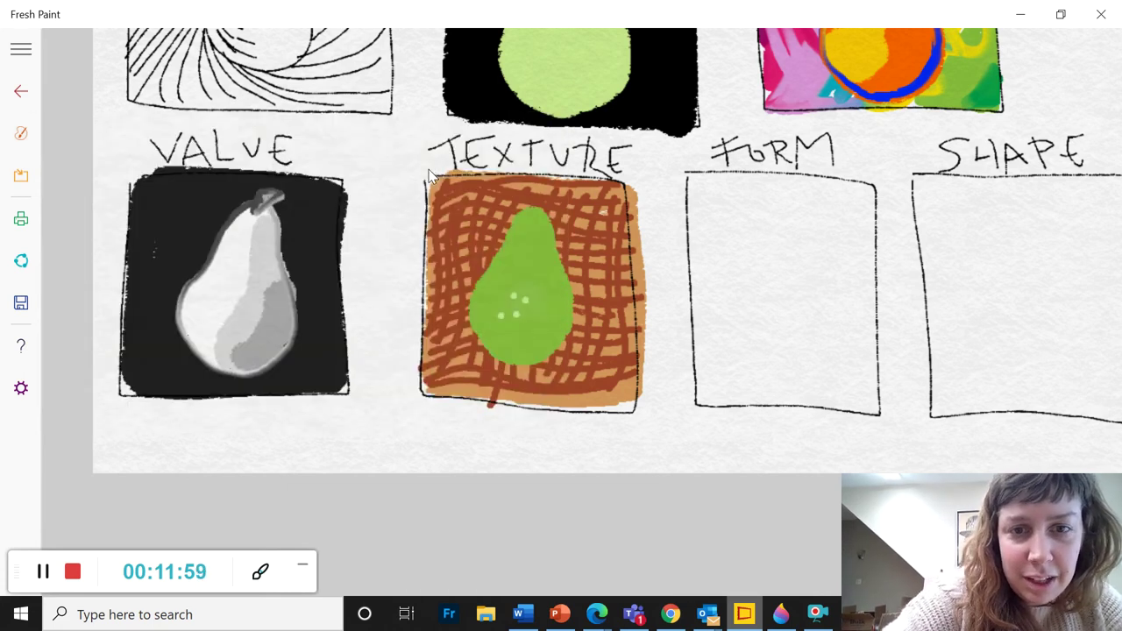
click(504, 307)
click(522, 303)
click(509, 284)
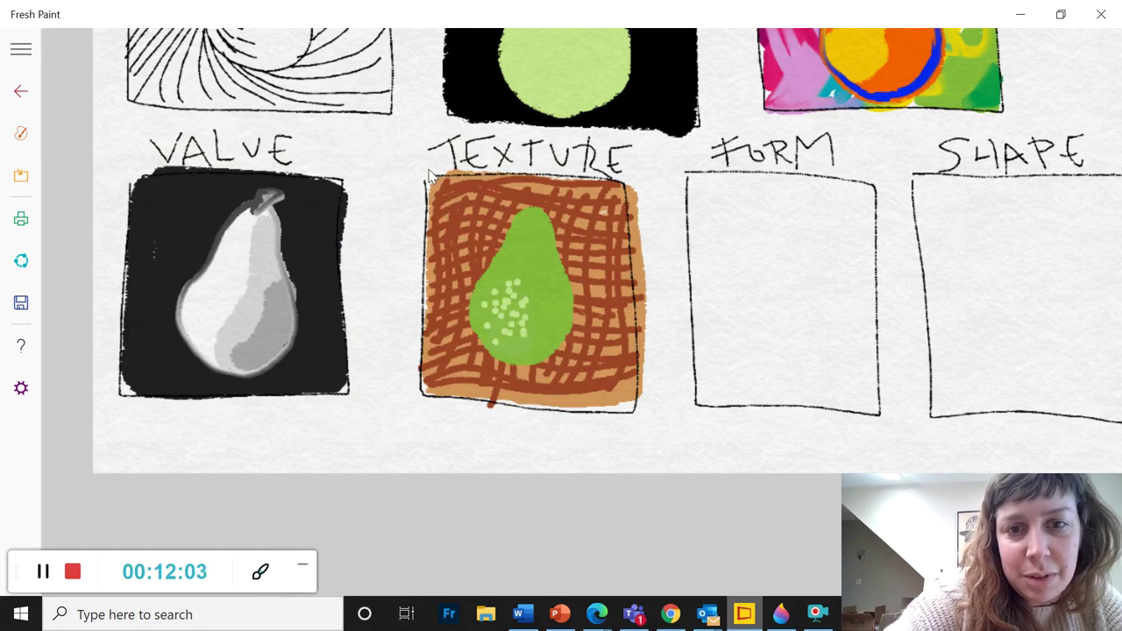
click(486, 286)
click(506, 267)
click(519, 249)
click(498, 283)
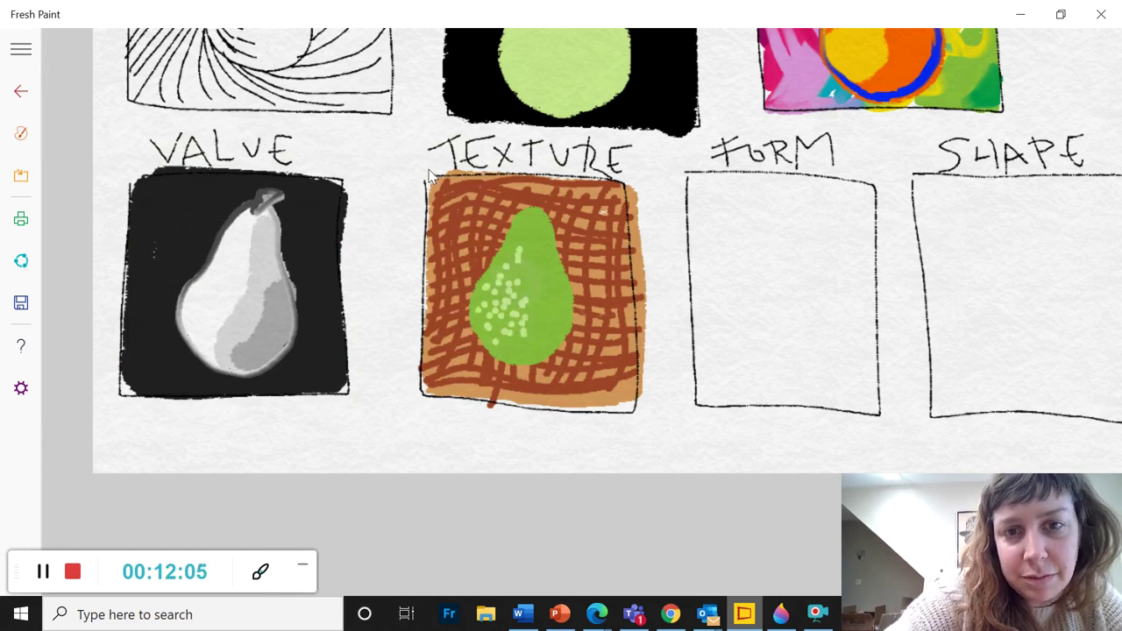
click(533, 316)
click(540, 321)
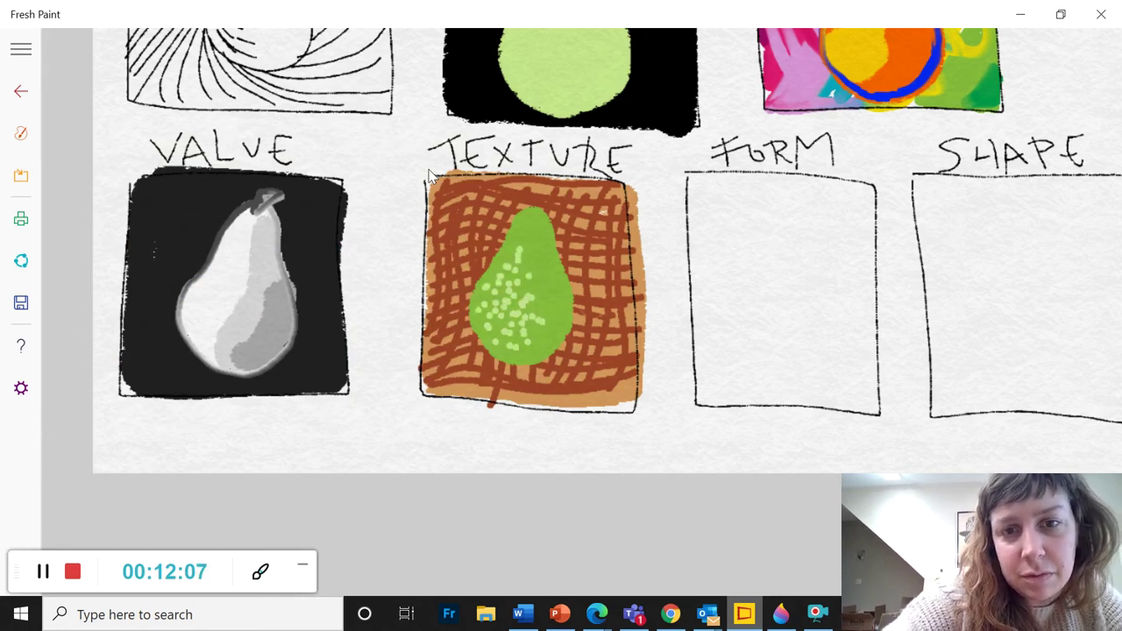
click(531, 335)
click(496, 333)
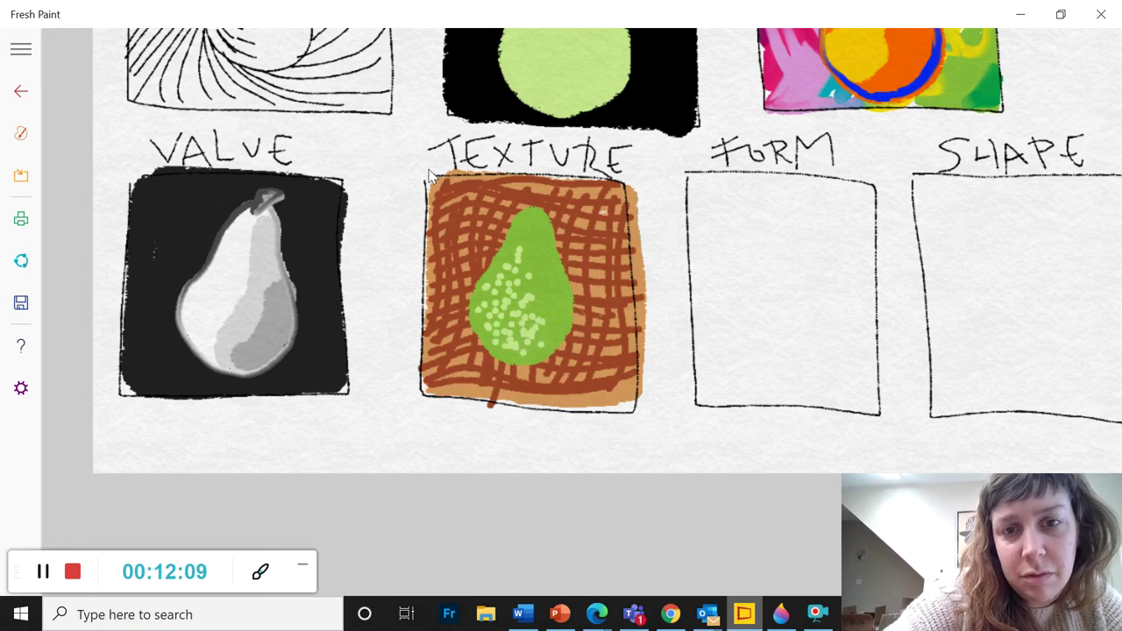
click(537, 300)
click(540, 308)
click(529, 304)
click(548, 307)
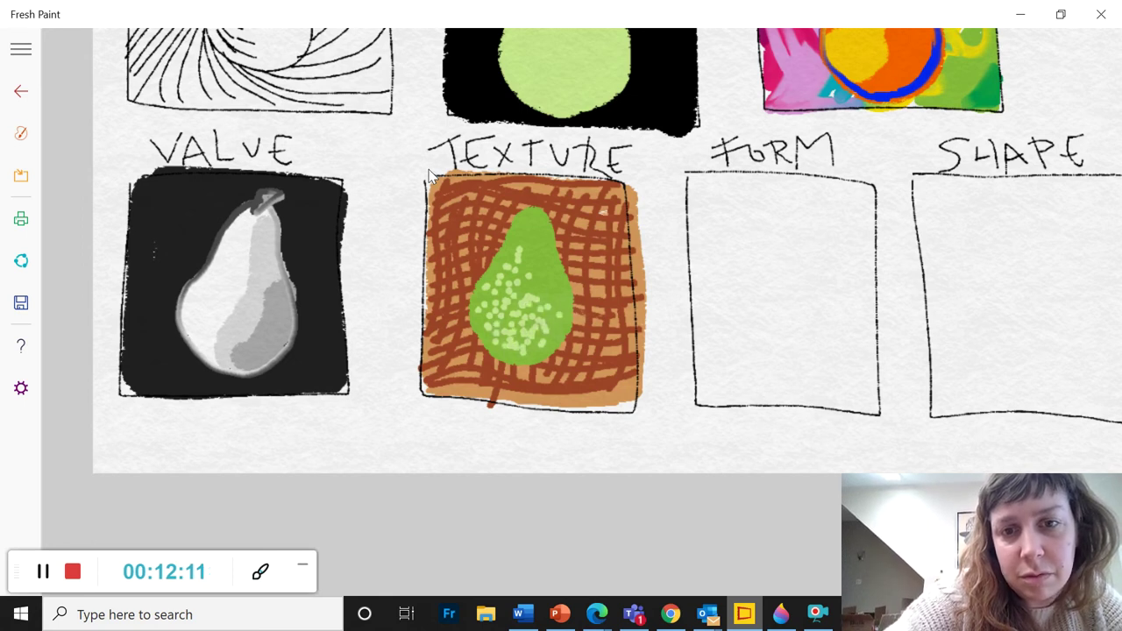
click(518, 299)
click(507, 276)
click(518, 242)
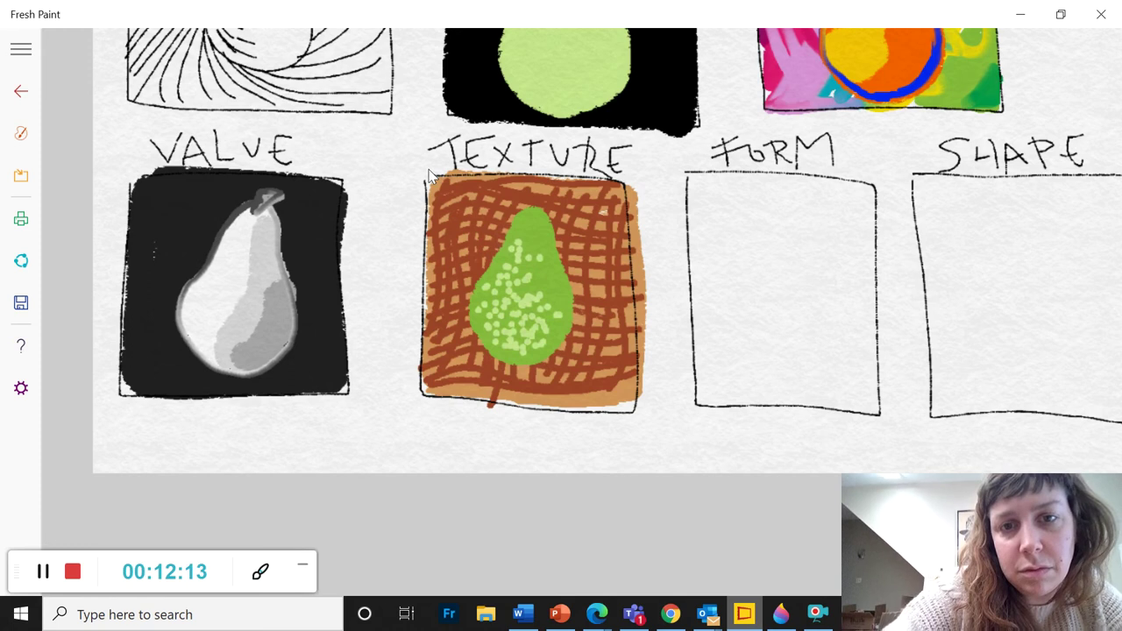
click(525, 247)
click(528, 218)
click(508, 259)
click(536, 251)
click(516, 231)
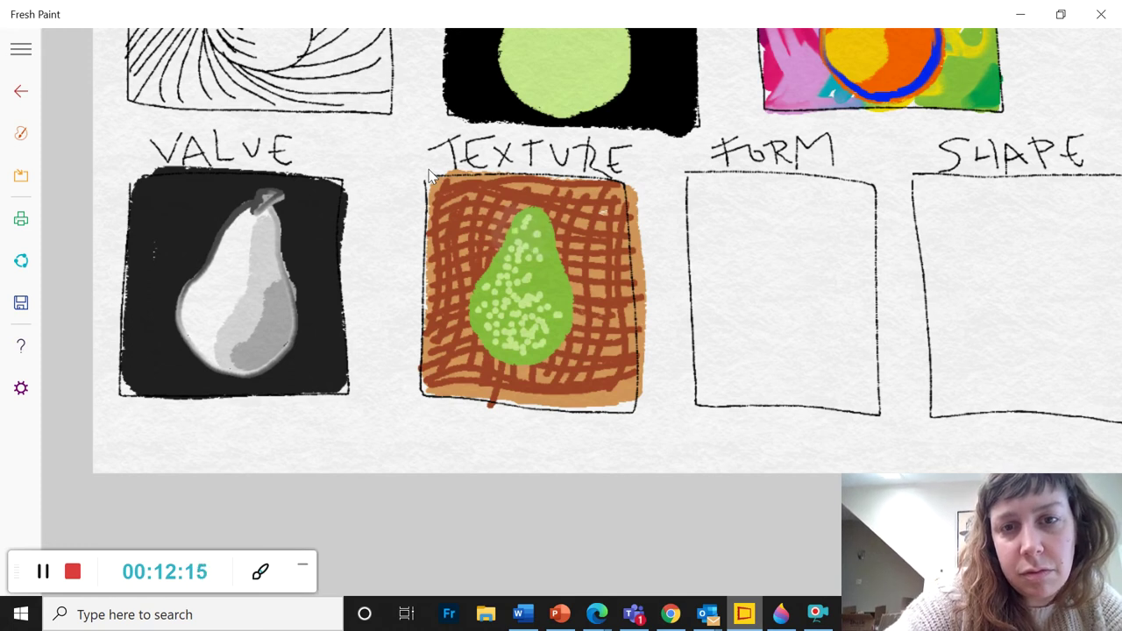
click(493, 275)
click(525, 284)
click(545, 284)
click(557, 311)
click(552, 329)
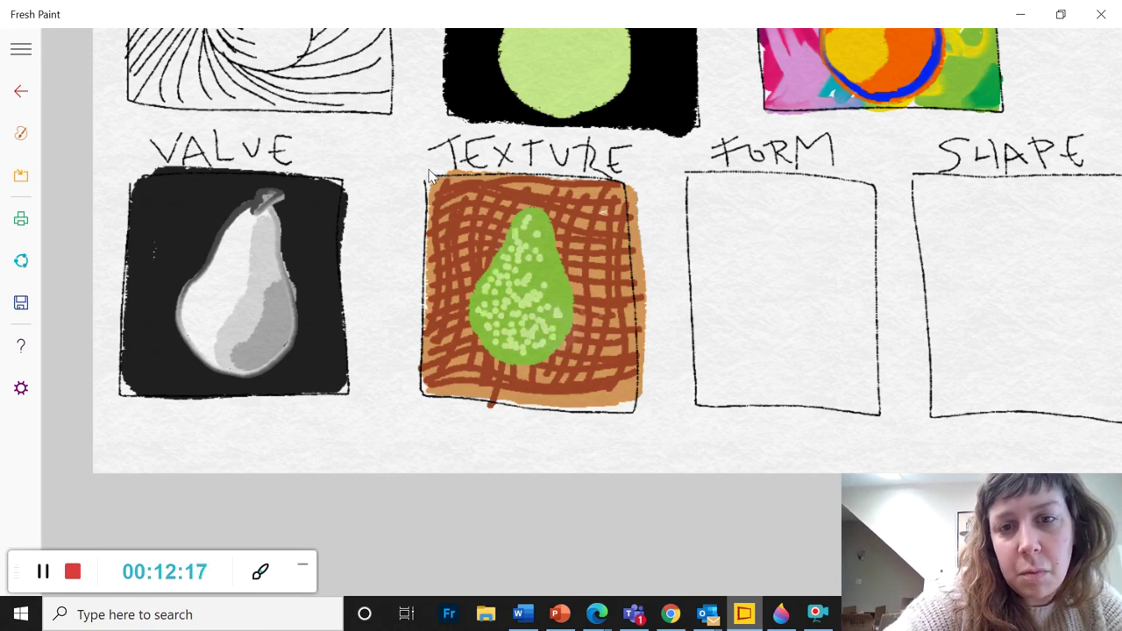
click(530, 352)
click(509, 355)
click(479, 318)
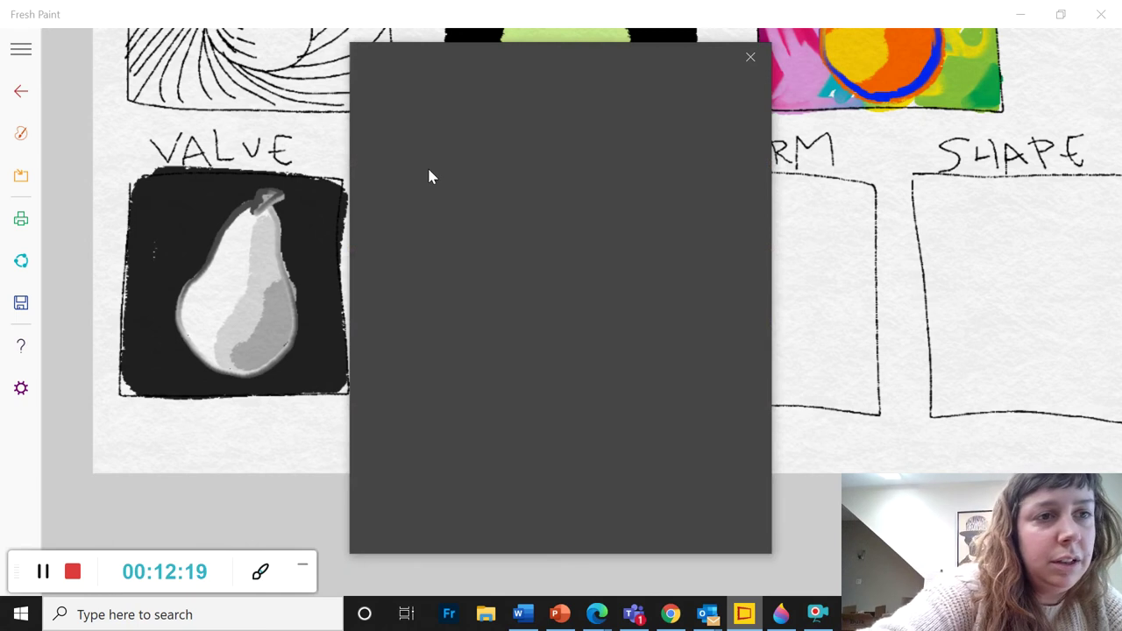
Dot dark olive green along the right side of the TEXTURE pear and add a short stem on top in the same colour
click(25, 133)
click(25, 137)
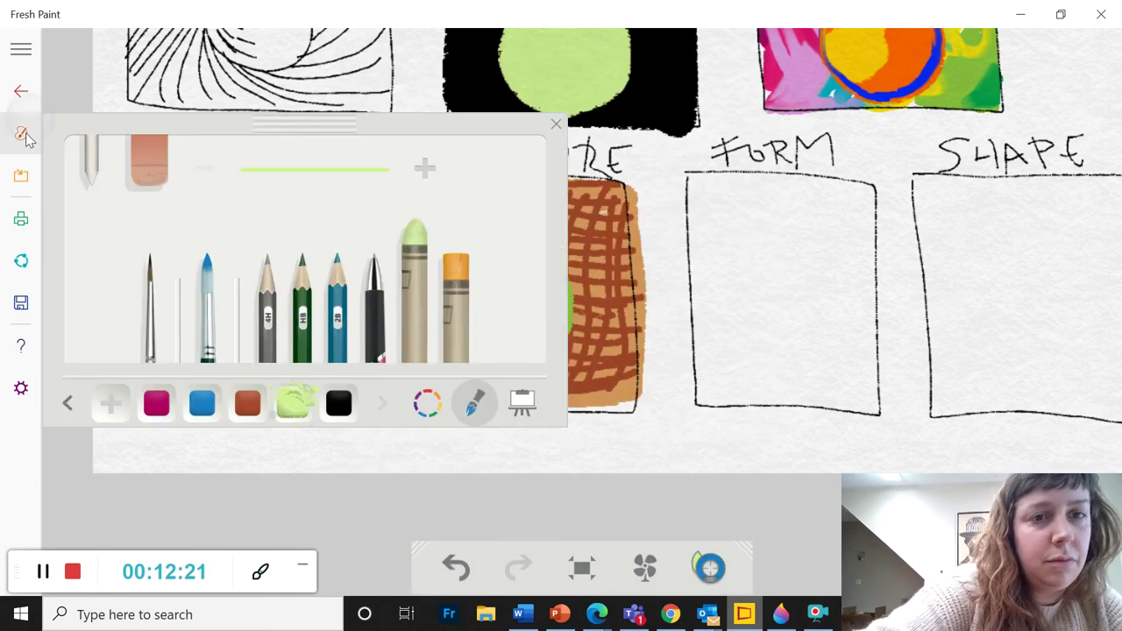
click(427, 402)
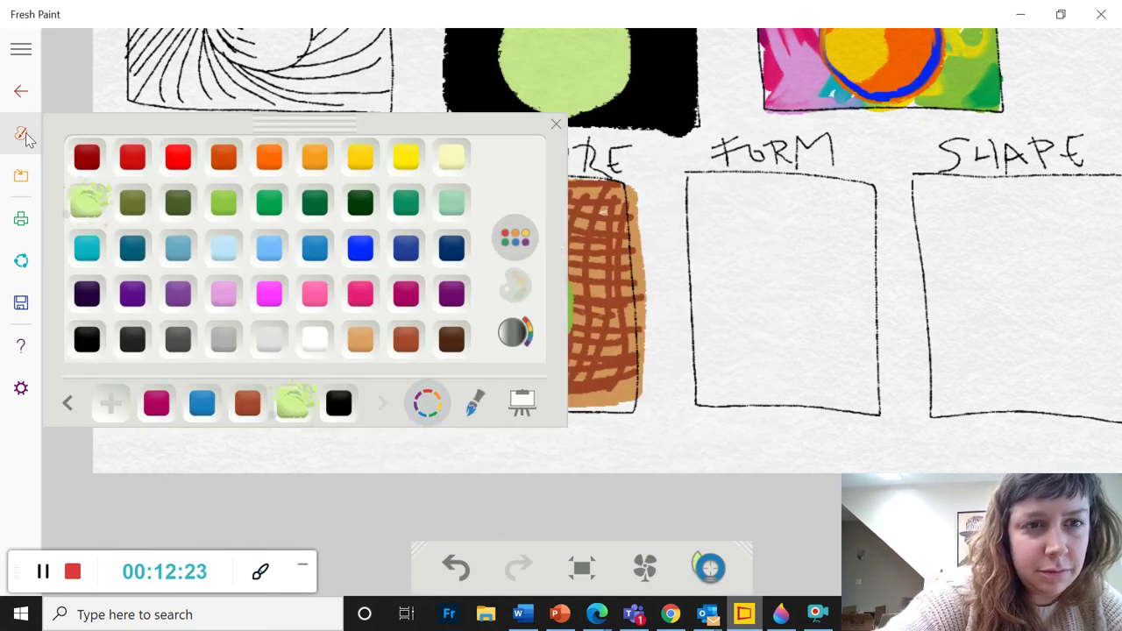
click(269, 202)
click(178, 203)
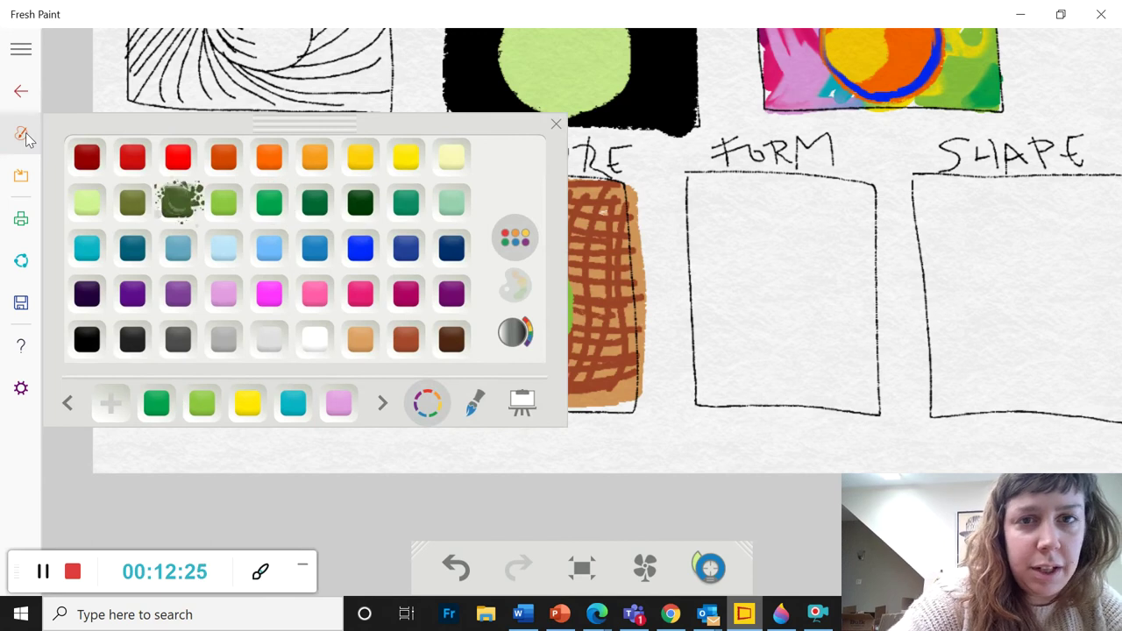
click(26, 139)
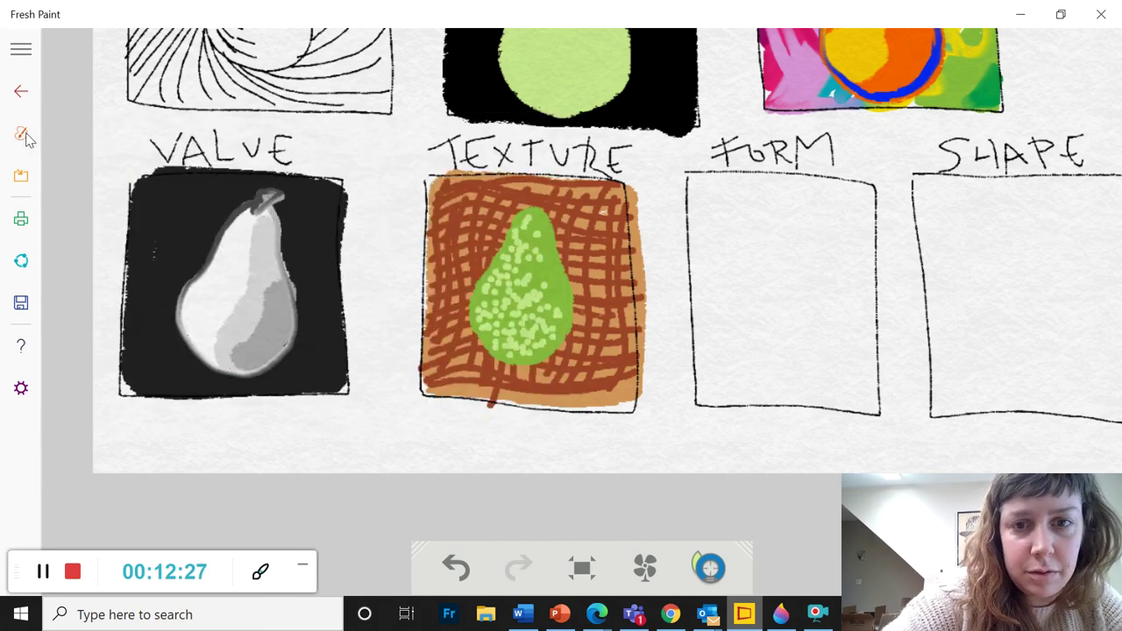
click(559, 313)
click(553, 329)
click(561, 306)
click(556, 289)
click(558, 283)
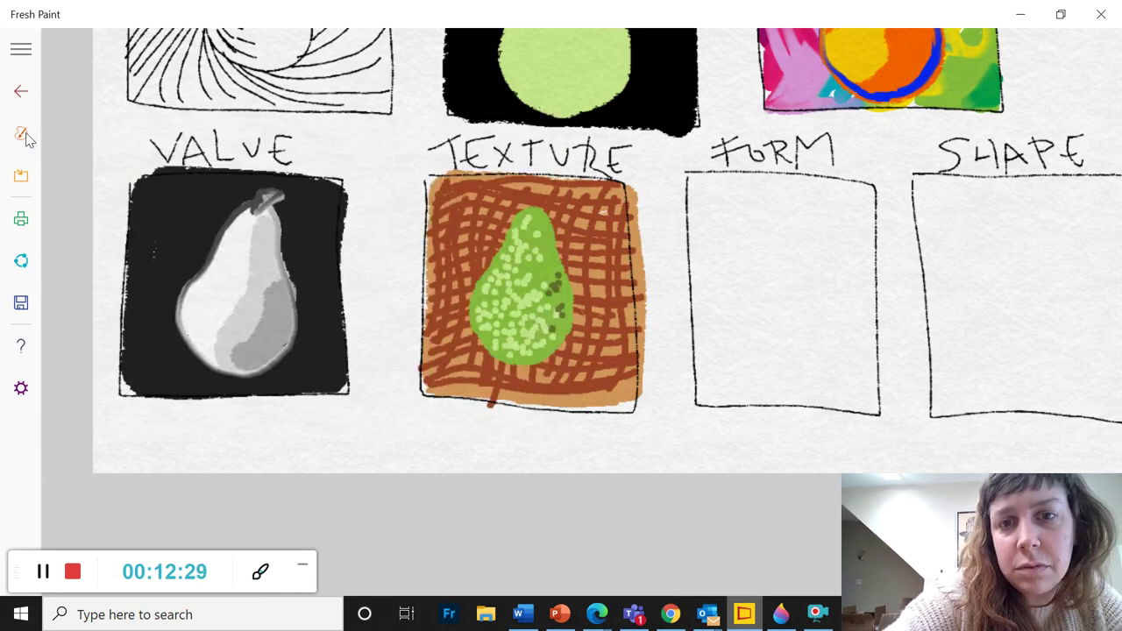
click(550, 265)
click(544, 234)
click(544, 221)
click(537, 213)
click(562, 292)
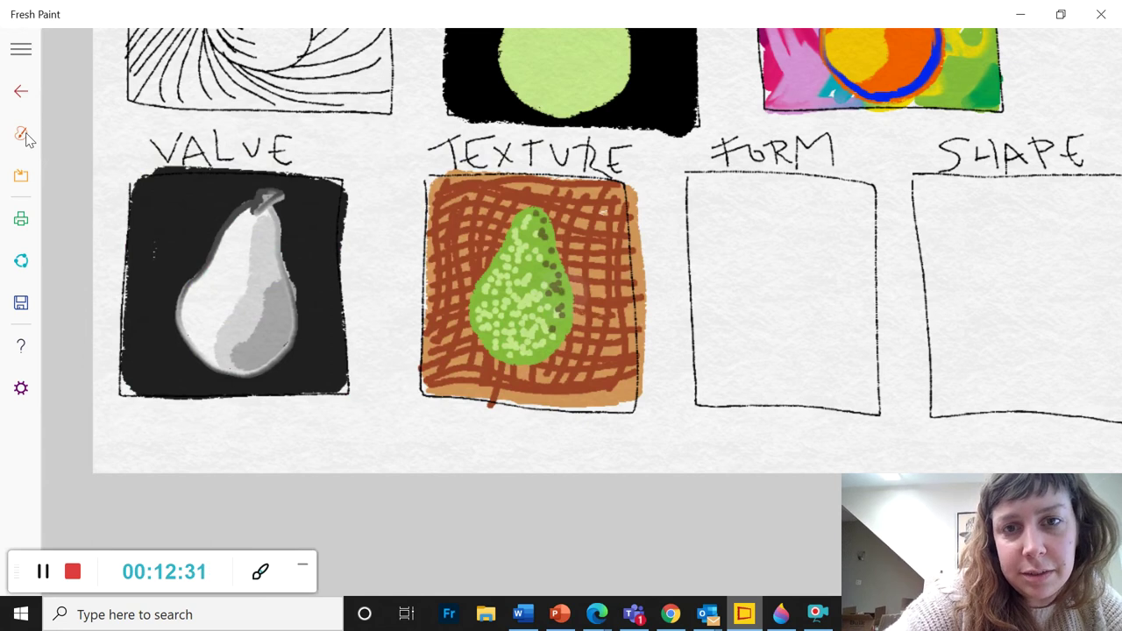
click(576, 289)
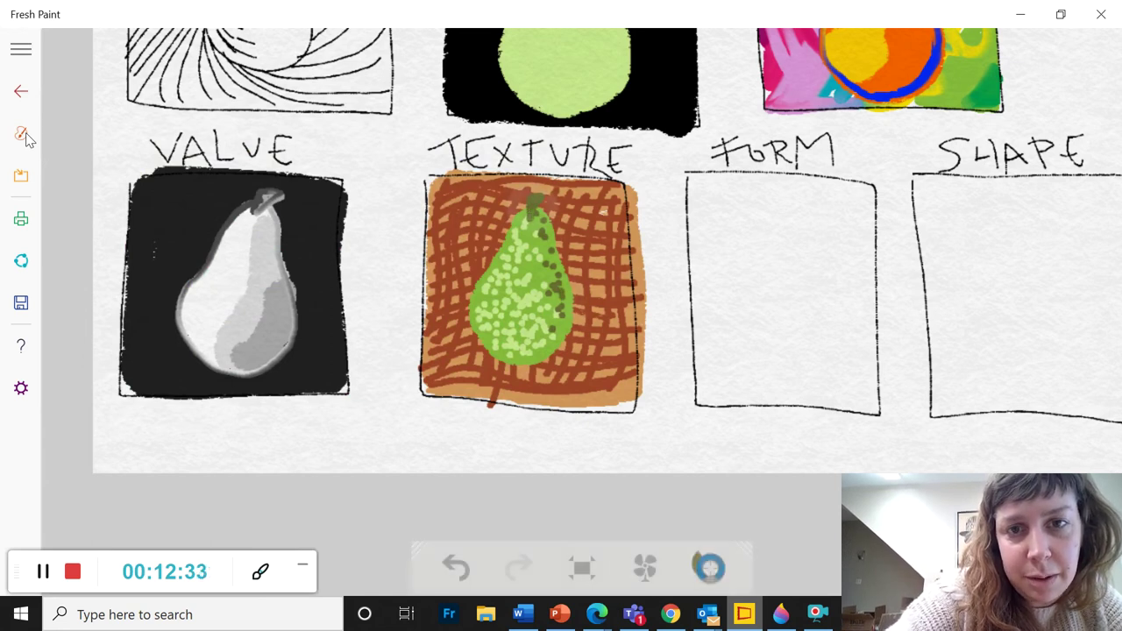
click(542, 266)
click(541, 256)
click(537, 227)
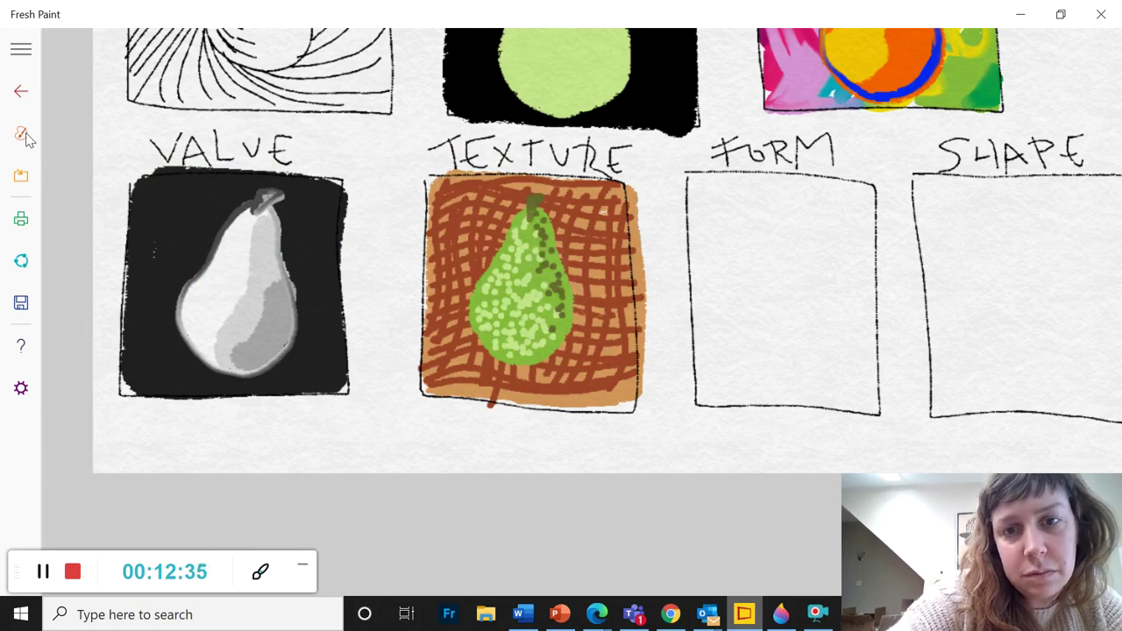
click(533, 305)
click(526, 286)
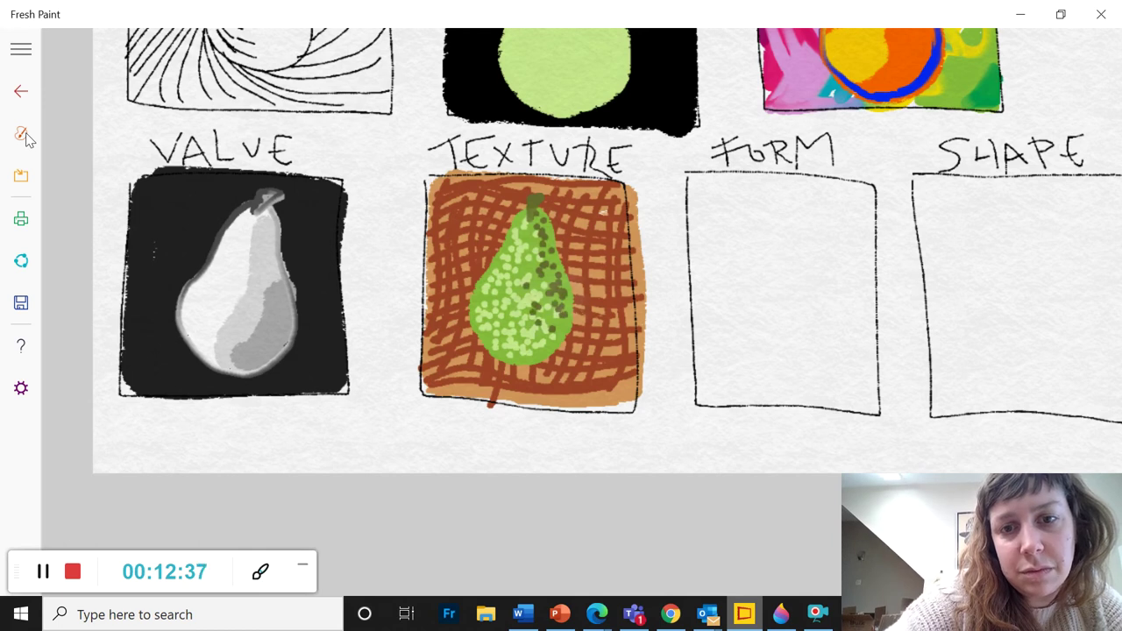
click(544, 344)
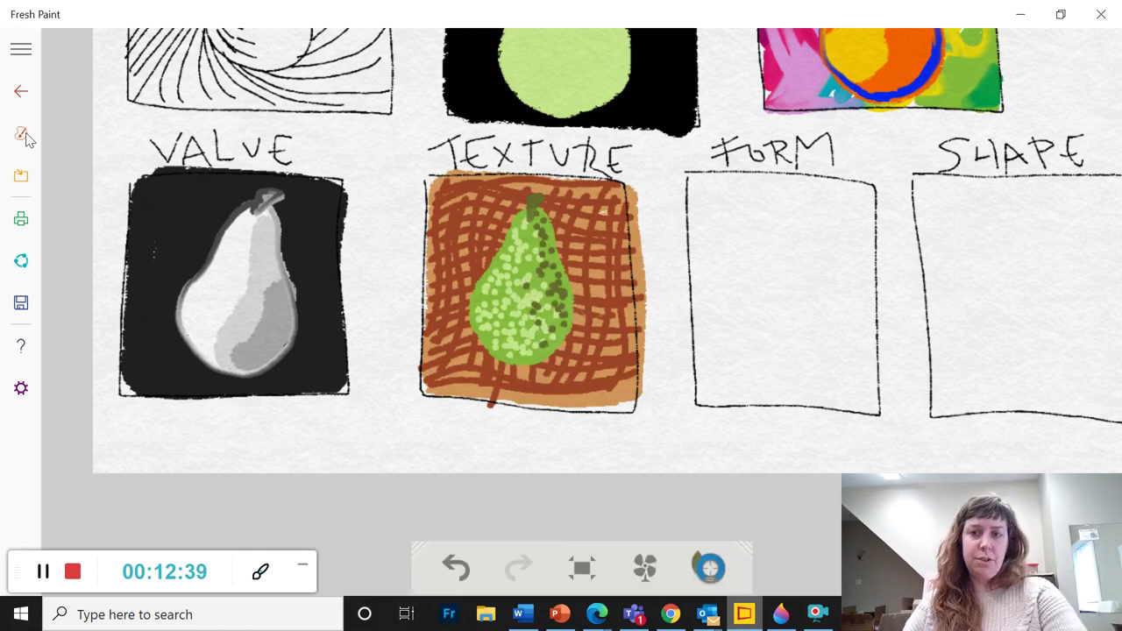
scroll(766, 388, down, 1)
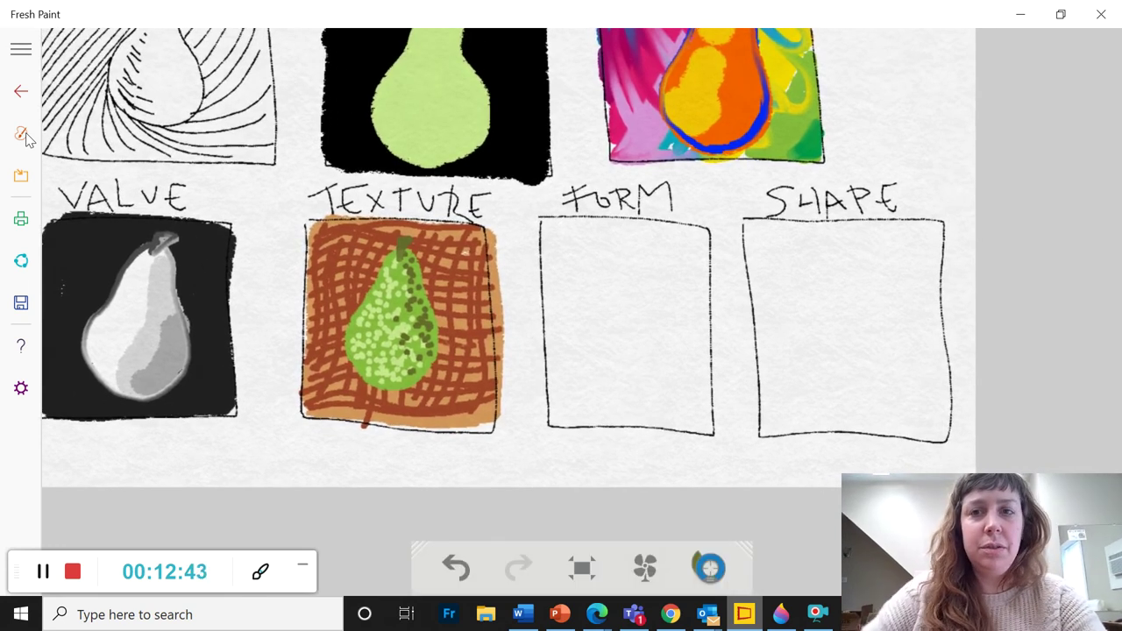
scroll(689, 388, up, 1)
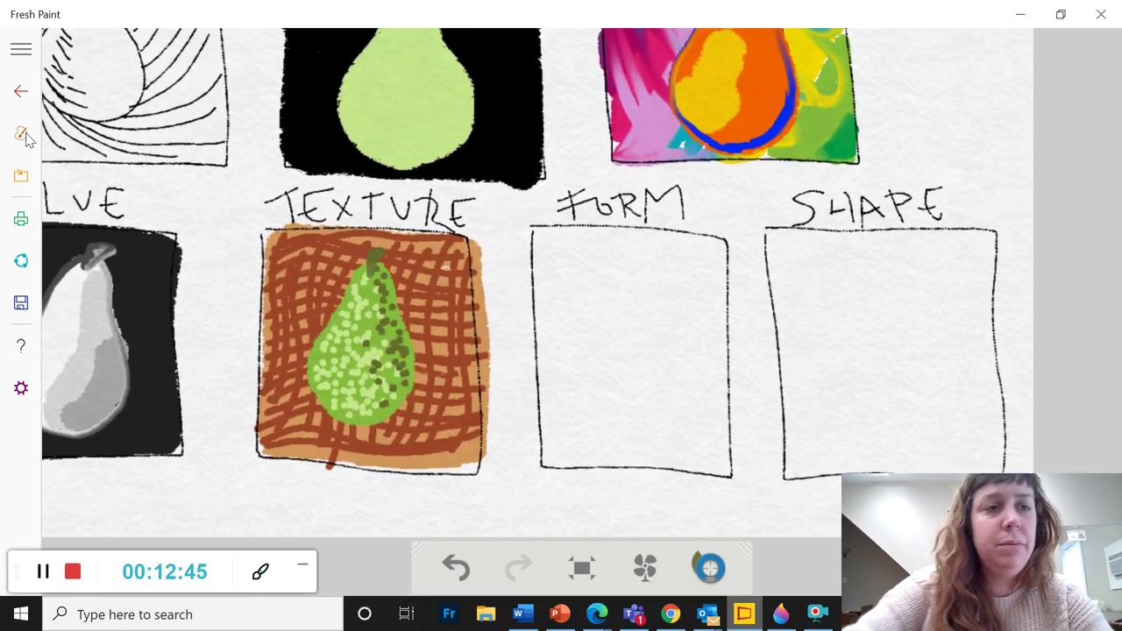
drag(47, 145, 64, 145)
key(ctrl+z)
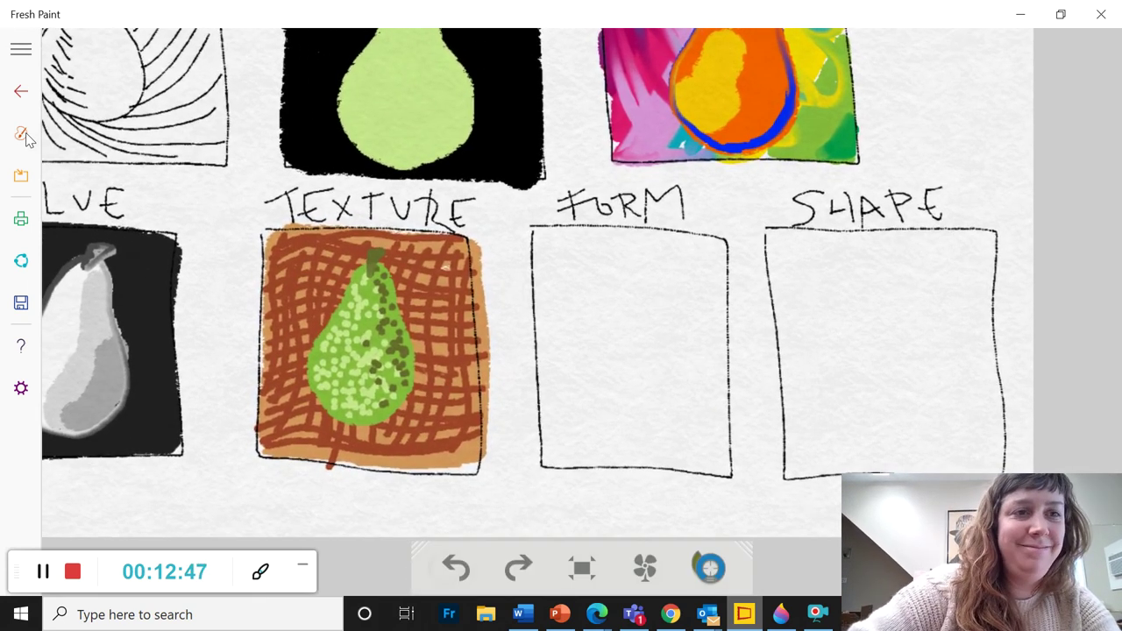
Strike through the SHAPE label above the last empty box with the black pen
click(21, 134)
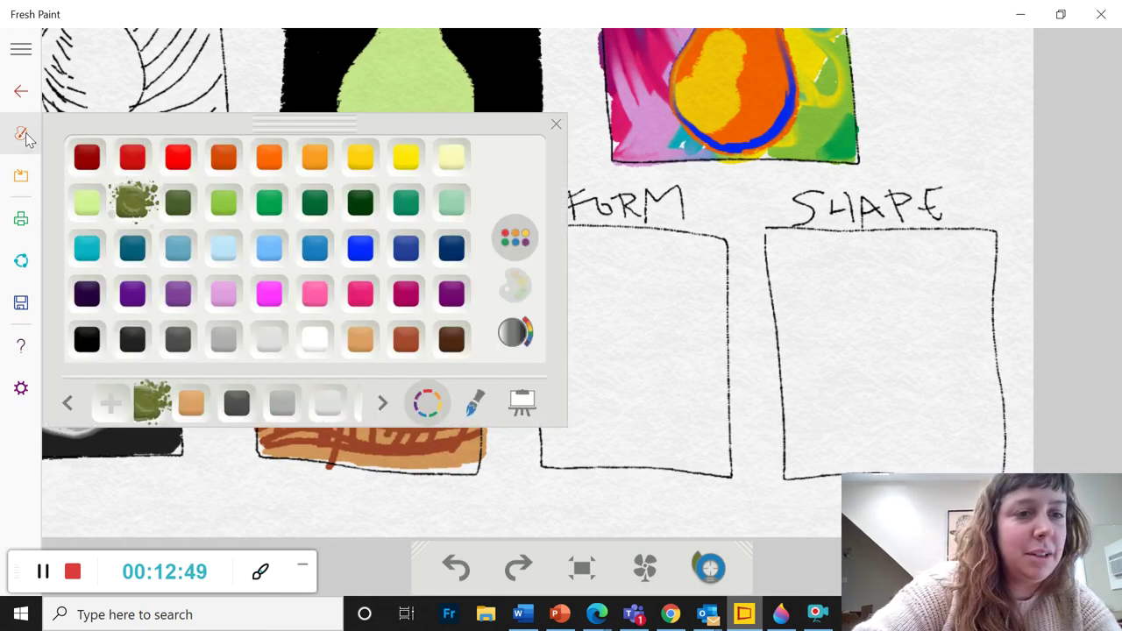
click(474, 401)
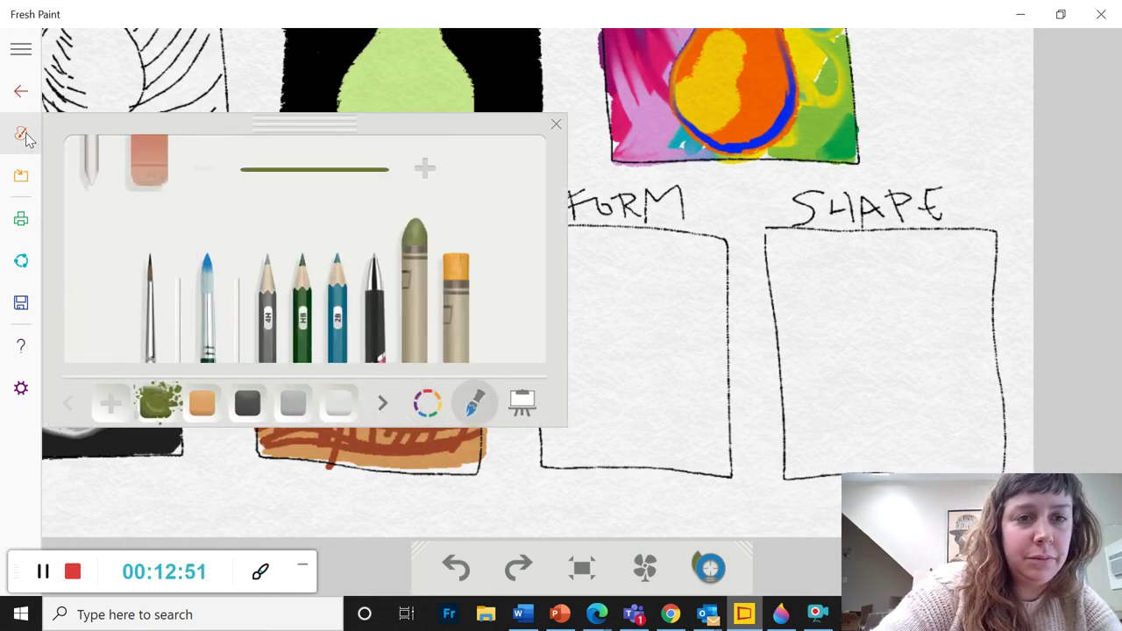
click(374, 307)
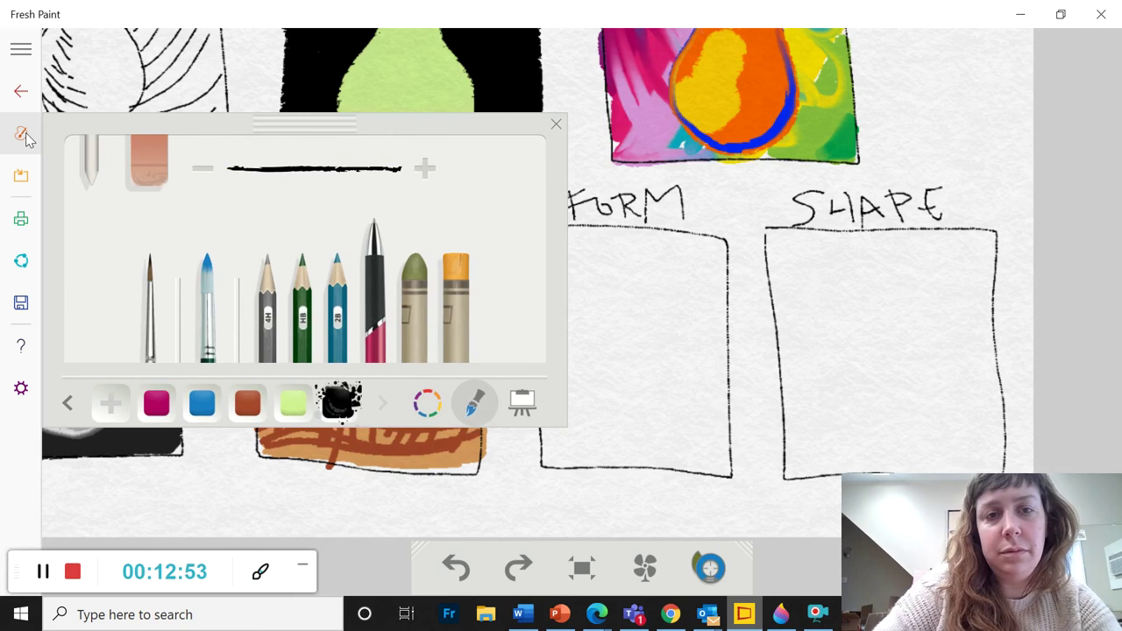
key(e)
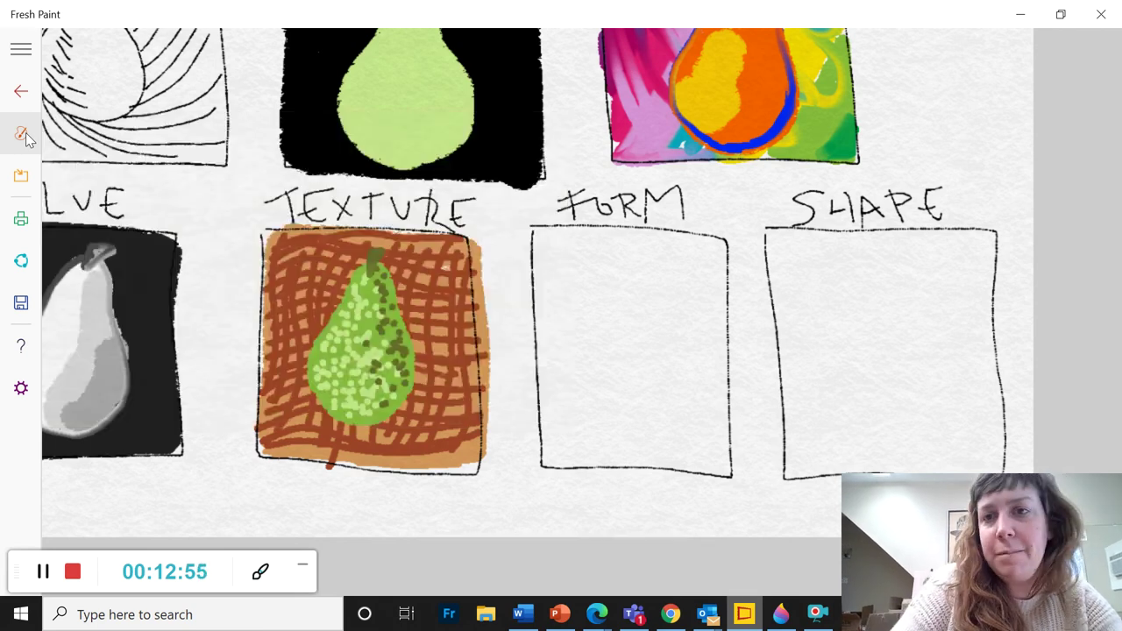
click(22, 134)
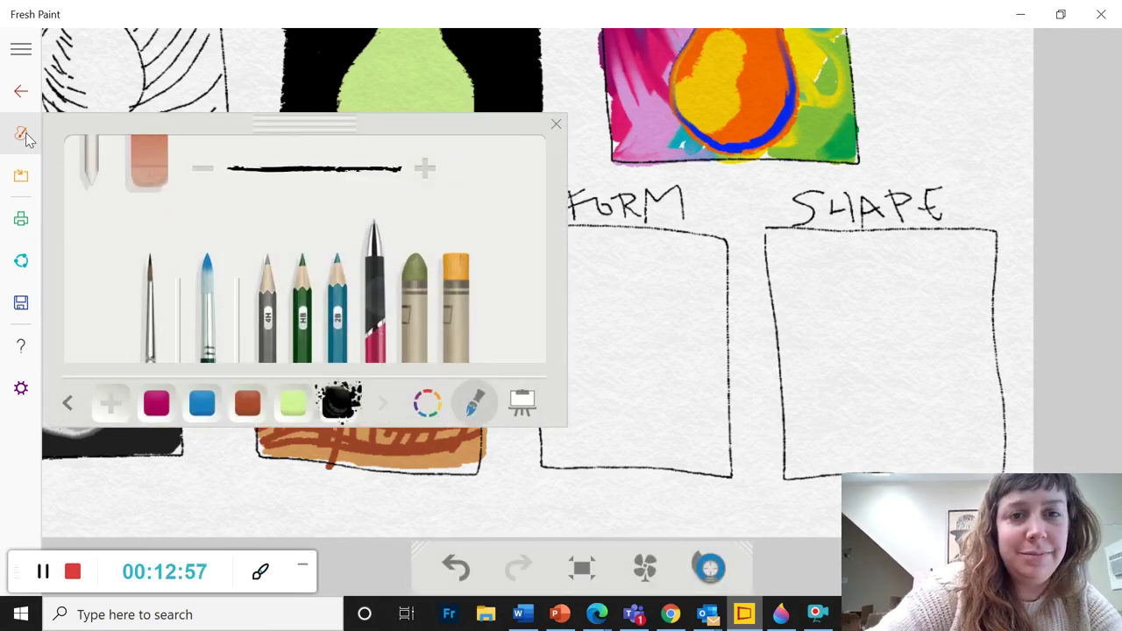
click(25, 137)
click(25, 137)
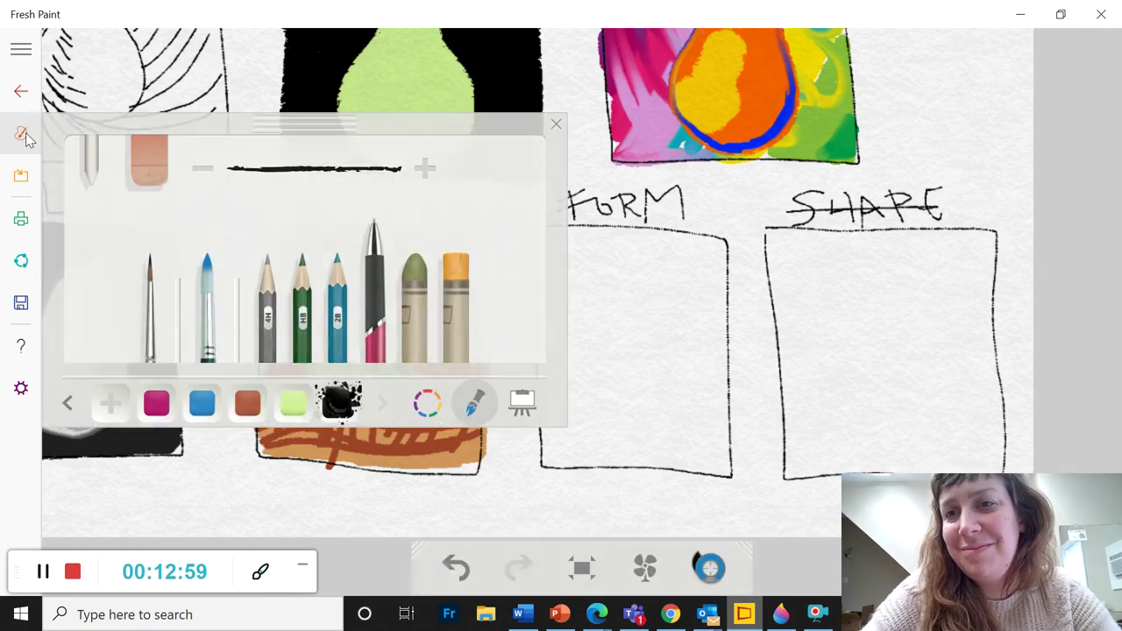
click(26, 137)
click(26, 138)
click(26, 137)
Handwrite the label SPACE in black pen above the crossed-out SHAPE label
mouse_move(899, 139)
mouse_down()
mouse_move(899, 168)
mouse_move(931, 169)
mouse_move(925, 161)
mouse_move(956, 148)
mouse_move(932, 166)
mouse_move(962, 172)
mouse_move(995, 146)
mouse_up()
click(916, 167)
click(25, 137)
click(25, 137)
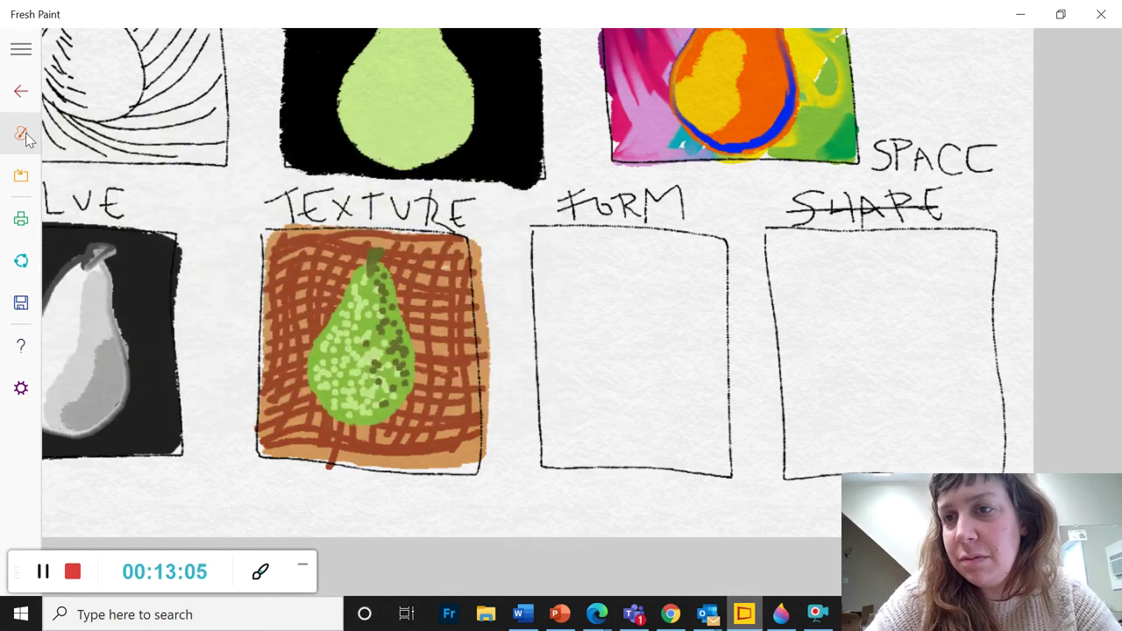
Outline a pear in the middle of the FORM box with the black pen
click(26, 138)
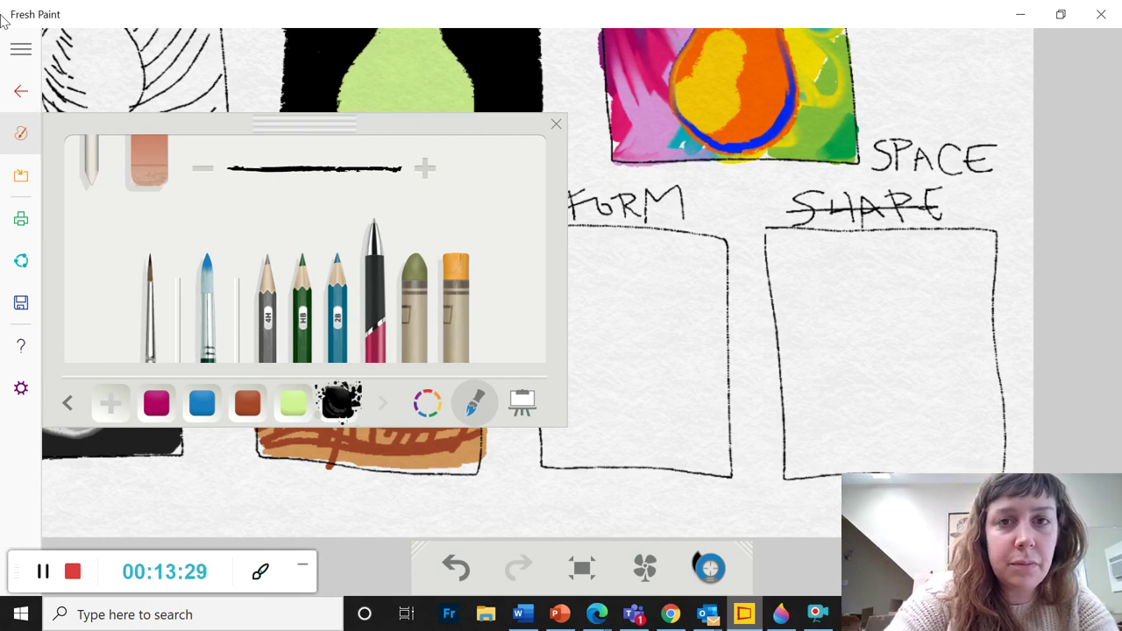
key(Escape)
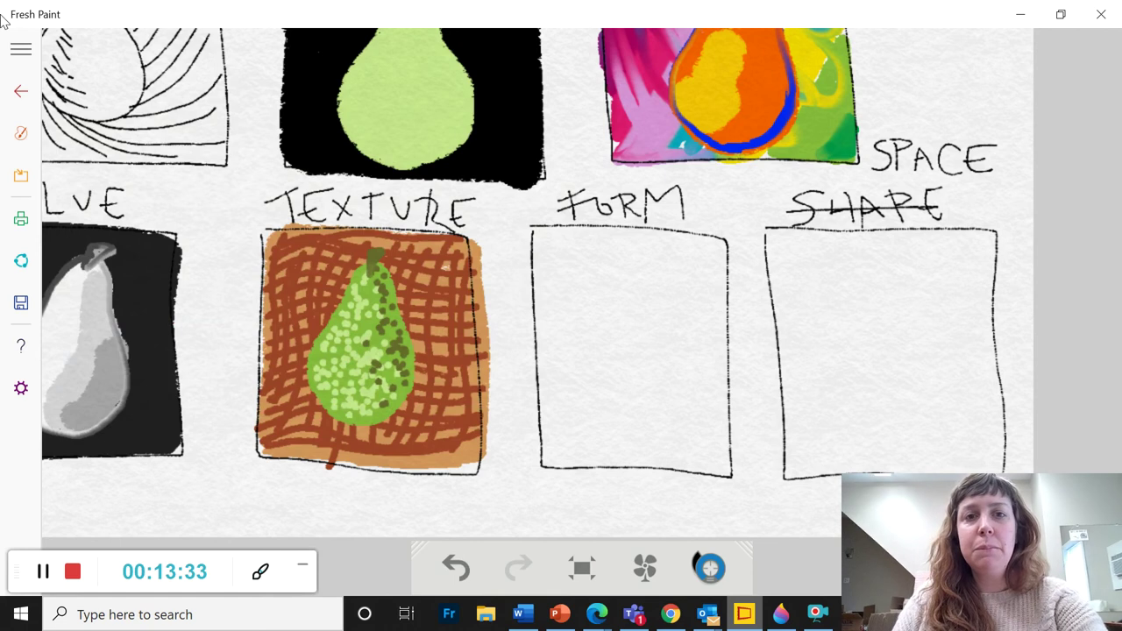
mouse_move(644, 282)
mouse_down()
mouse_move(607, 286)
mouse_move(590, 326)
mouse_move(573, 384)
mouse_move(605, 410)
mouse_move(648, 412)
mouse_move(663, 363)
mouse_move(644, 282)
mouse_up()
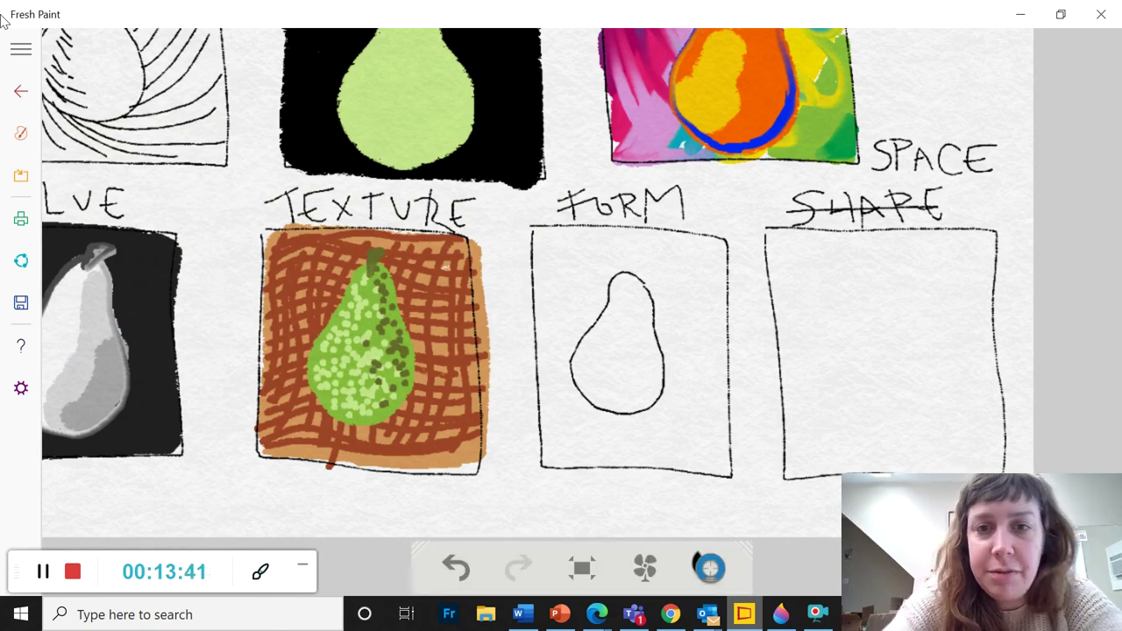
scroll(625, 306, up, 3)
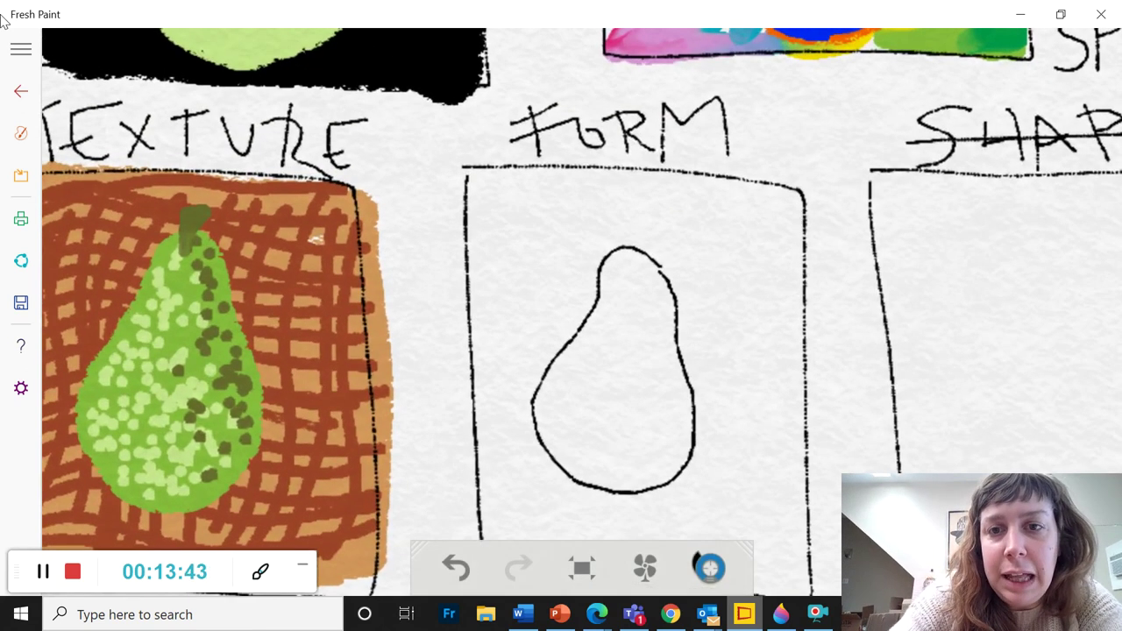
mouse_move(616, 250)
mouse_down()
mouse_move(664, 221)
mouse_move(698, 252)
mouse_move(729, 389)
mouse_move(723, 439)
mouse_move(699, 470)
mouse_move(640, 495)
mouse_up()
key(ctrl+z)
key(ctrl+z)
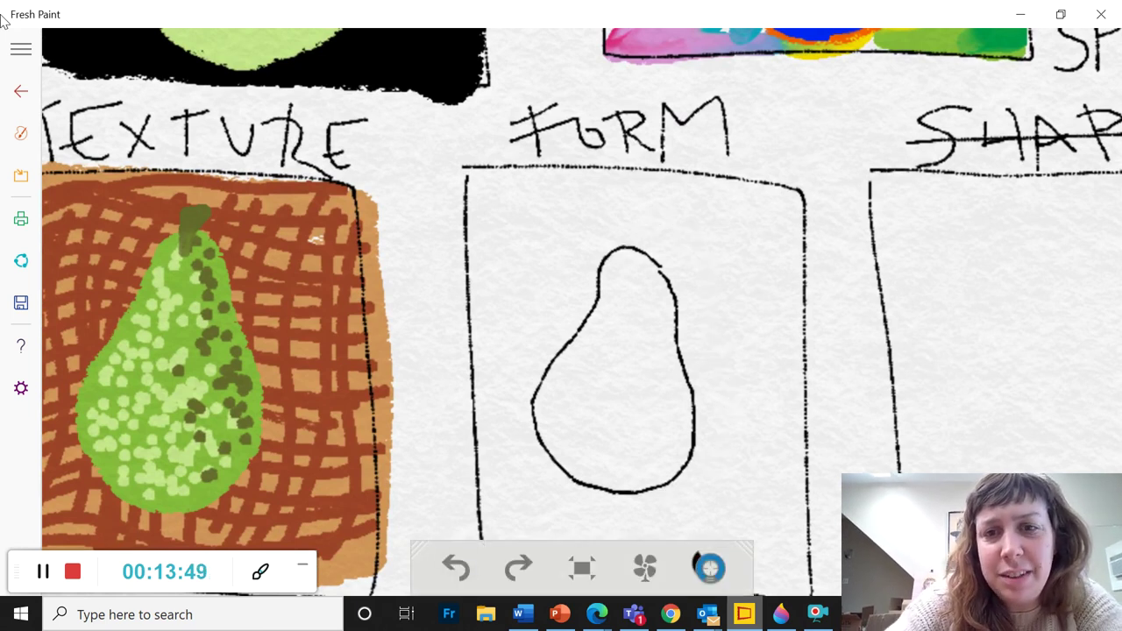
Give the FORM pear depth with slanted lines from its top and lower right side, joined by a curved rear edge
drag(618, 251, 666, 218)
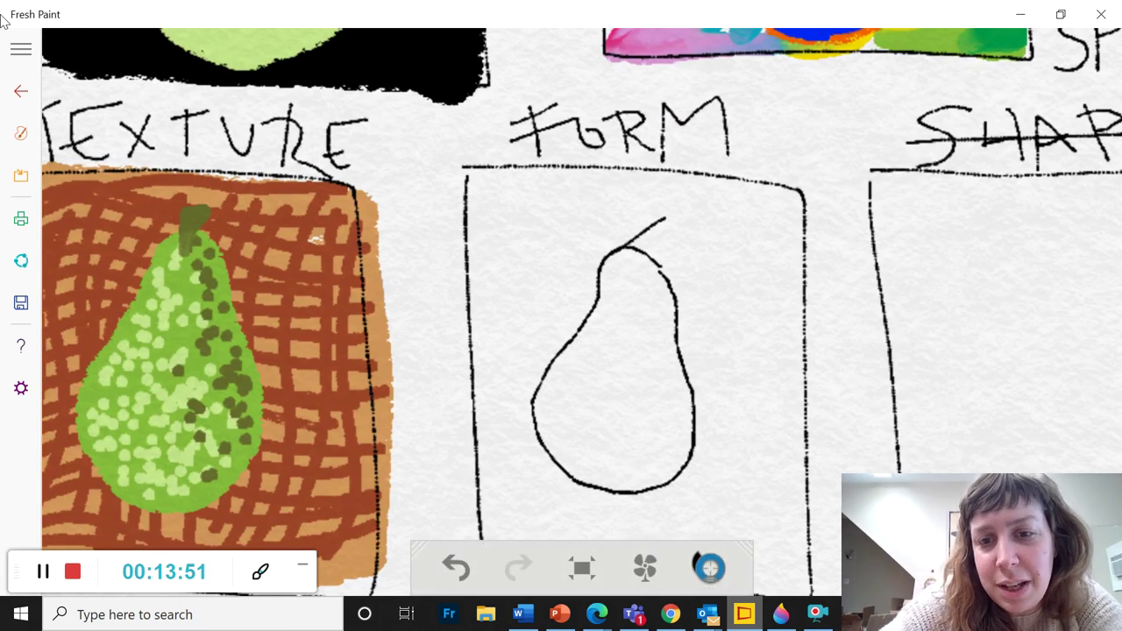
drag(686, 468, 745, 415)
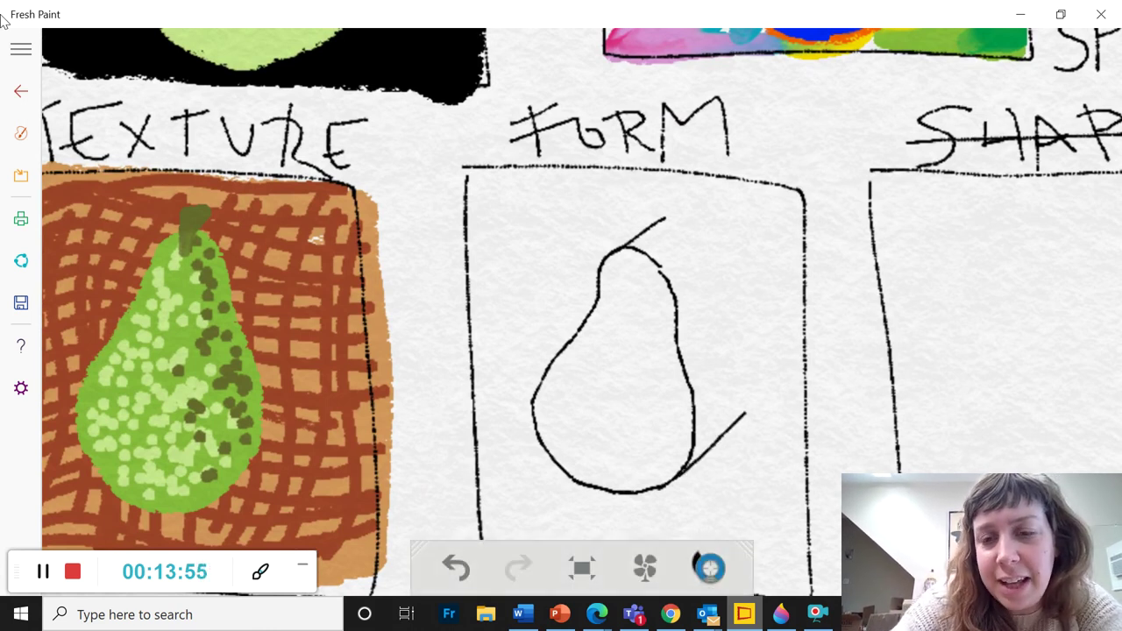
mouse_move(663, 219)
mouse_down()
mouse_move(714, 259)
mouse_move(746, 412)
mouse_up()
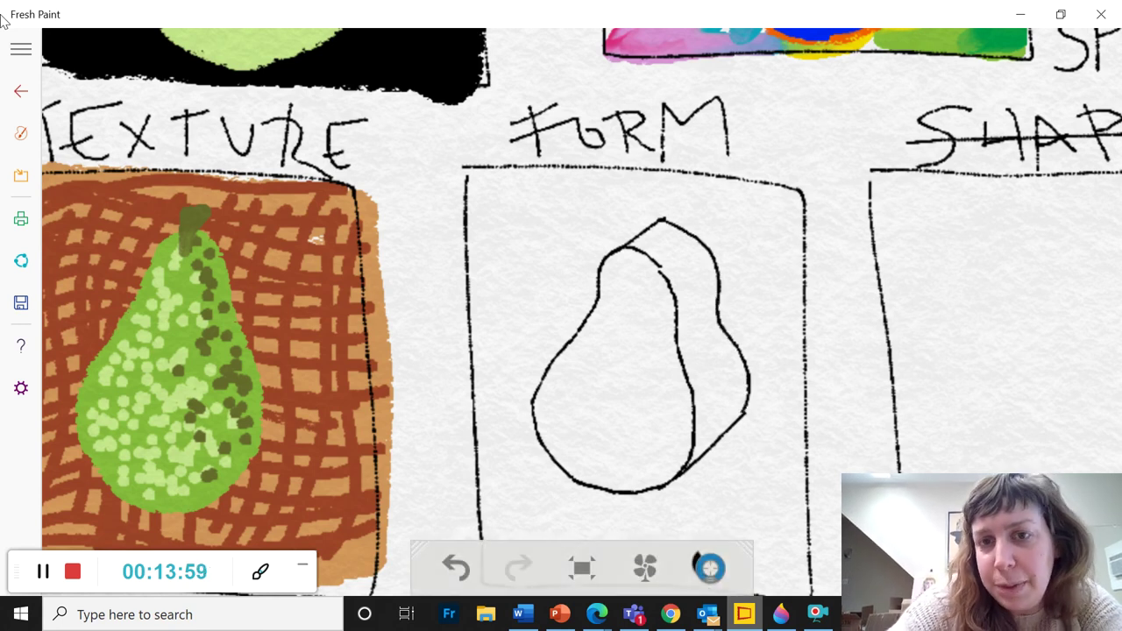
Draw a slanted three-dimensional stem on top of the FORM pear in black pen
mouse_move(649, 224)
mouse_down()
mouse_move(629, 265)
mouse_move(649, 226)
mouse_move(640, 263)
mouse_up()
mouse_move(659, 219)
mouse_down()
mouse_move(714, 198)
mouse_move(687, 231)
mouse_move(675, 219)
mouse_move(704, 205)
mouse_up()
drag(642, 260, 685, 232)
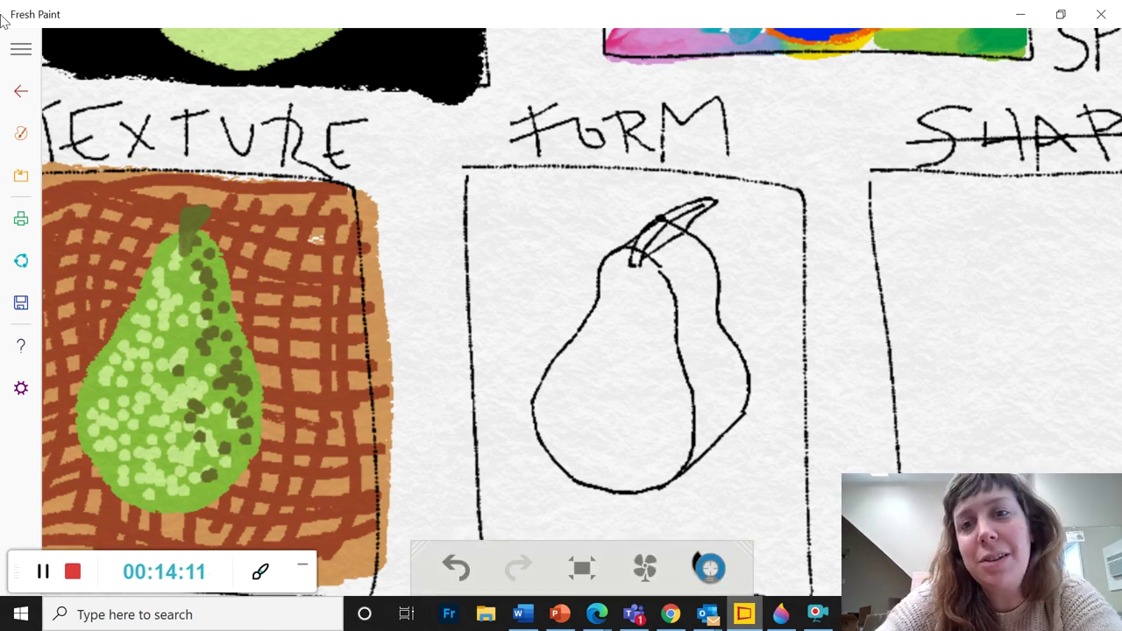
Draw a horizontal horizon line behind the FORM pear, from each side of the pear to the box edge
scroll(744, 305, down, 3)
scroll(561, 312, down, 1)
scroll(562, 312, up, 1)
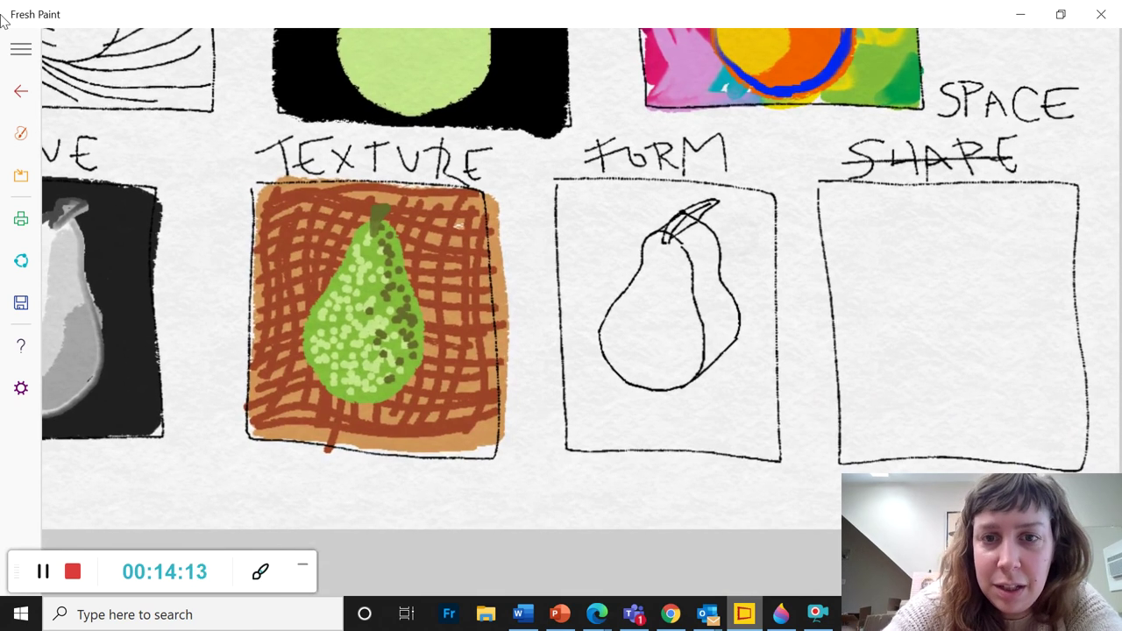
drag(560, 312, 604, 313)
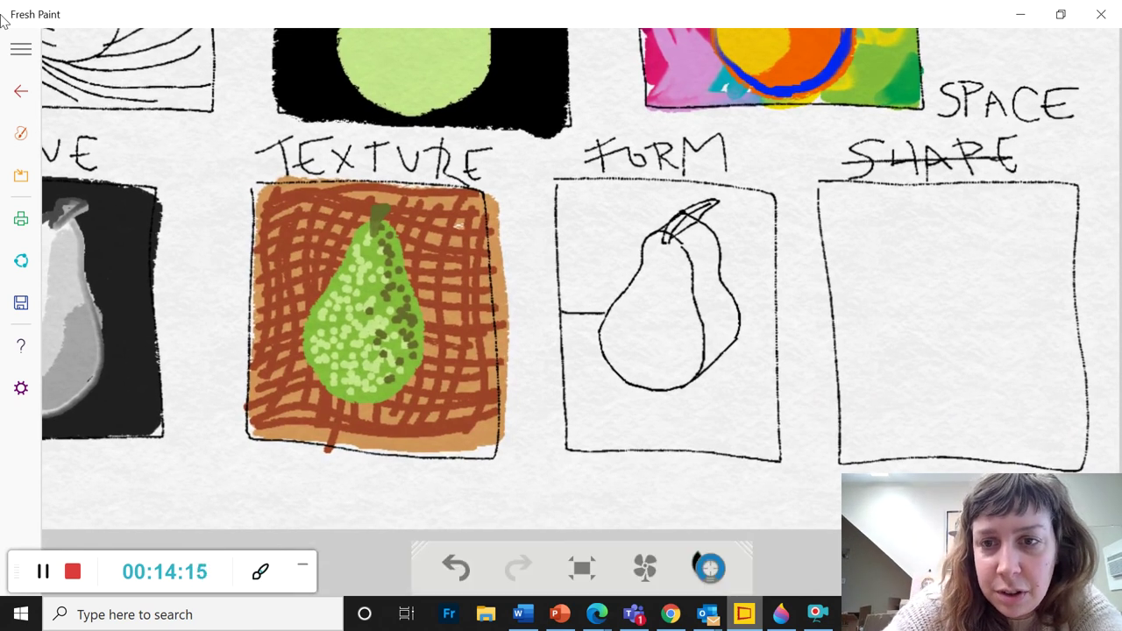
drag(740, 314, 771, 316)
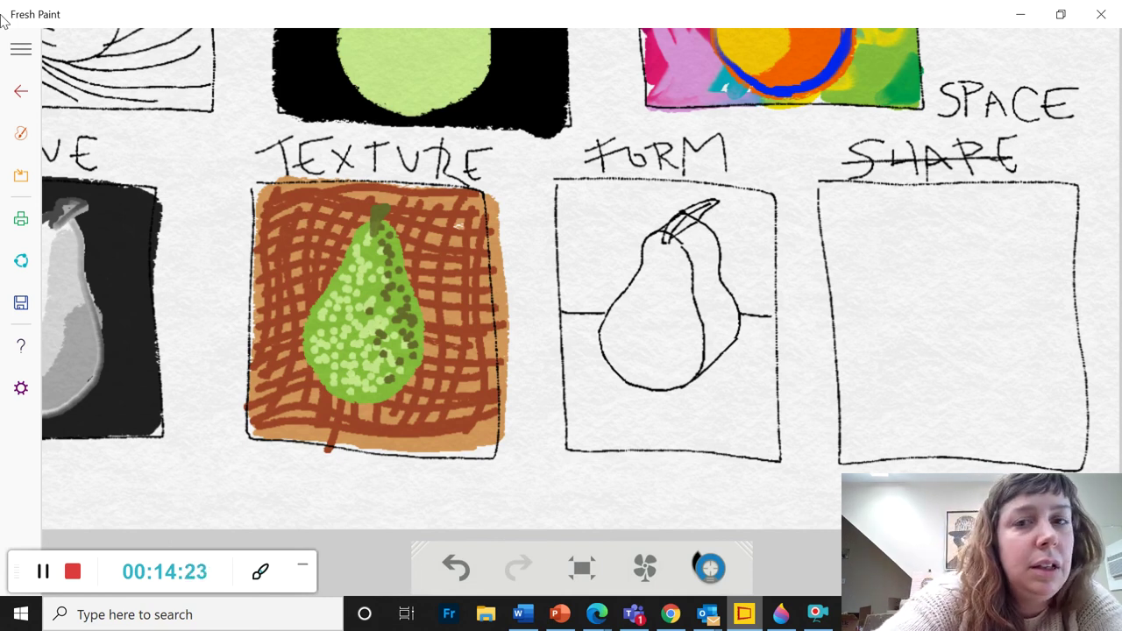
Select the crayon and set its colour to dark grey
click(20, 134)
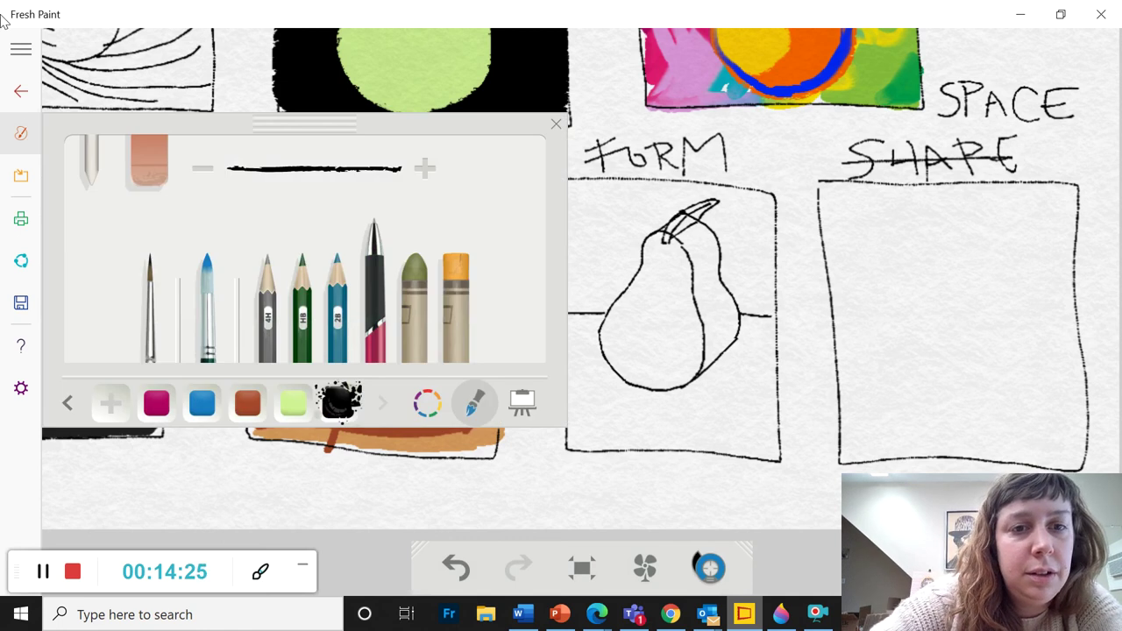
click(415, 307)
click(427, 402)
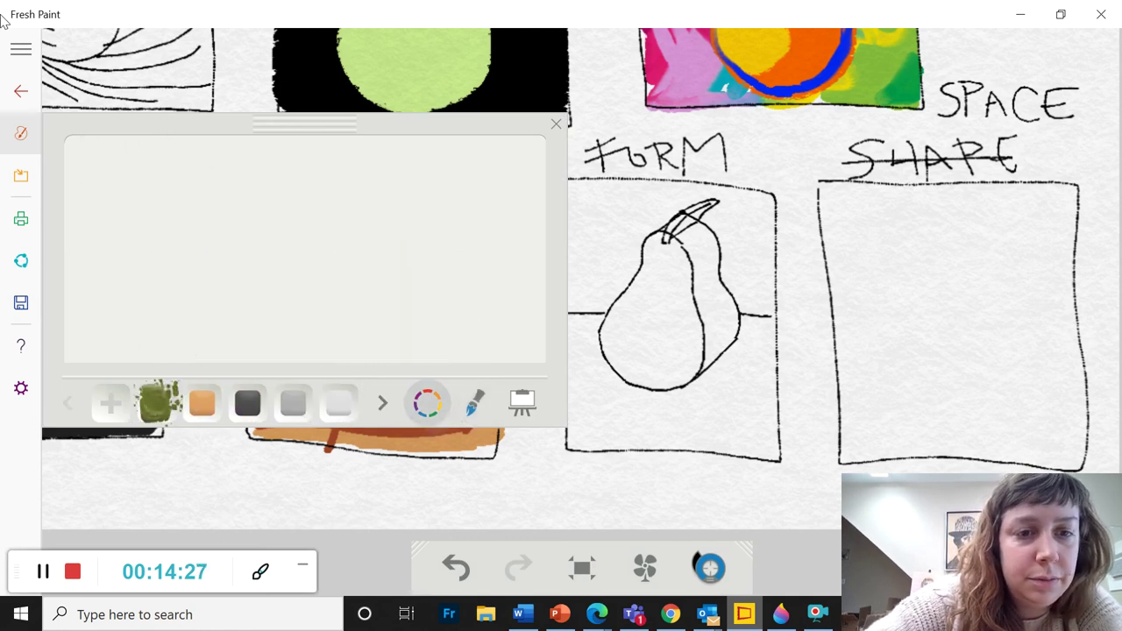
click(178, 340)
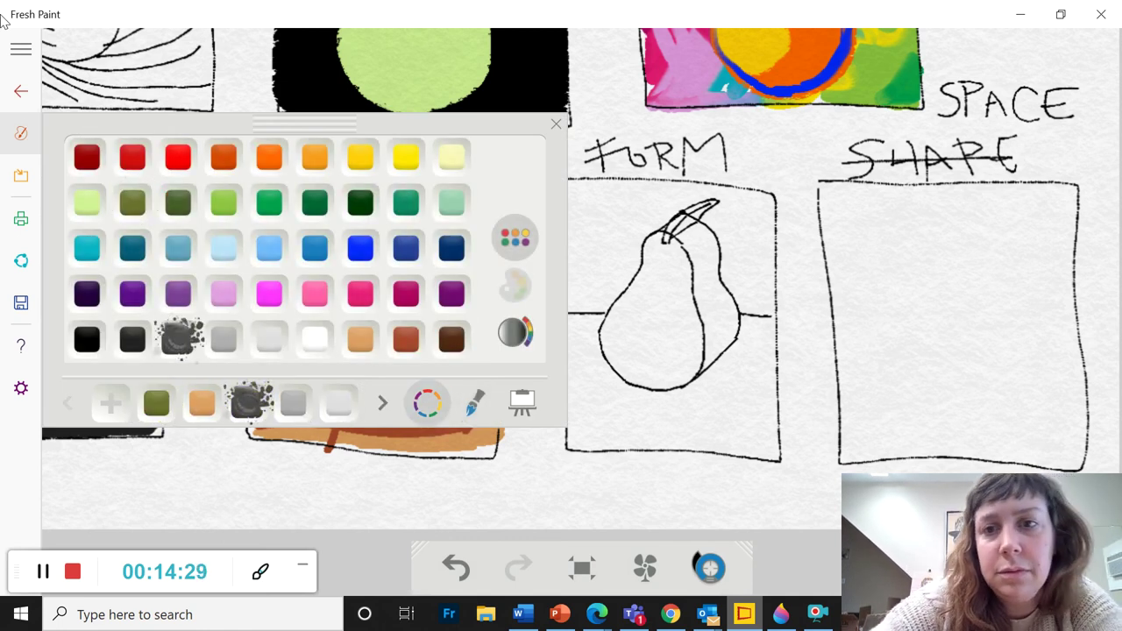
click(556, 124)
scroll(544, 184, down, 3)
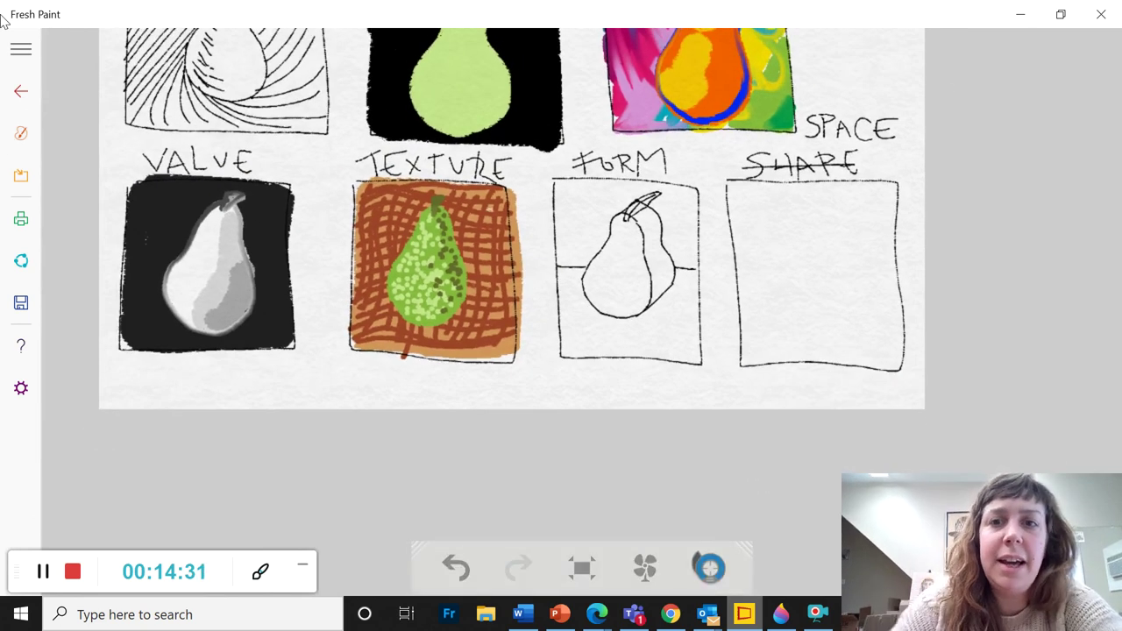
scroll(727, 272, up, 3)
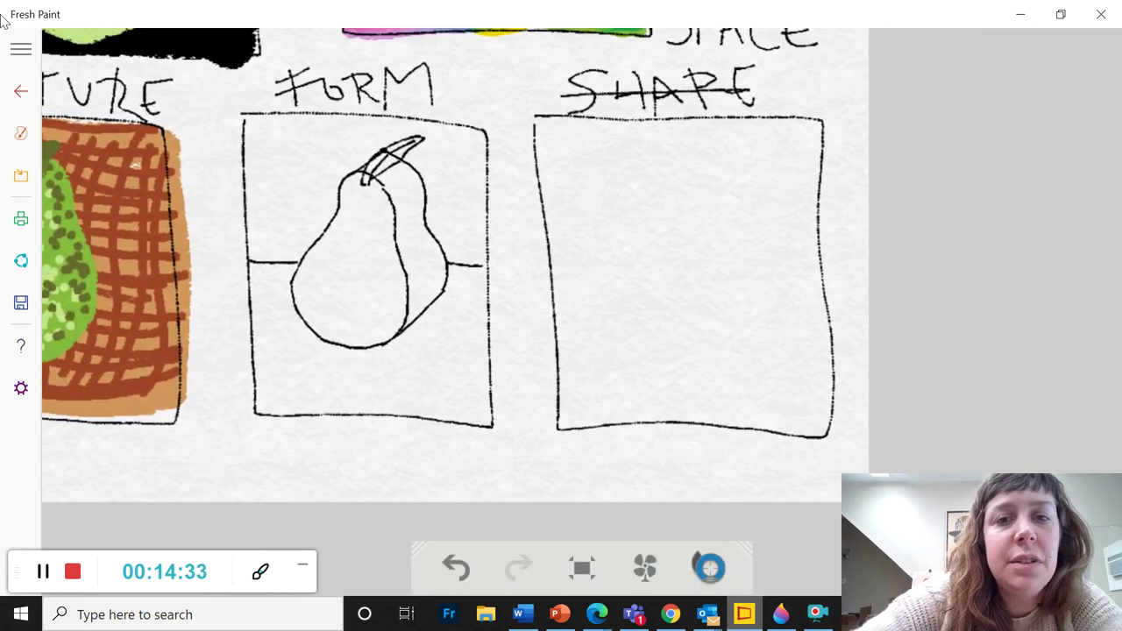
With the black pen, outline a narrow partial pear at the SPACE box's left edge and a wider one at its right edge
click(21, 133)
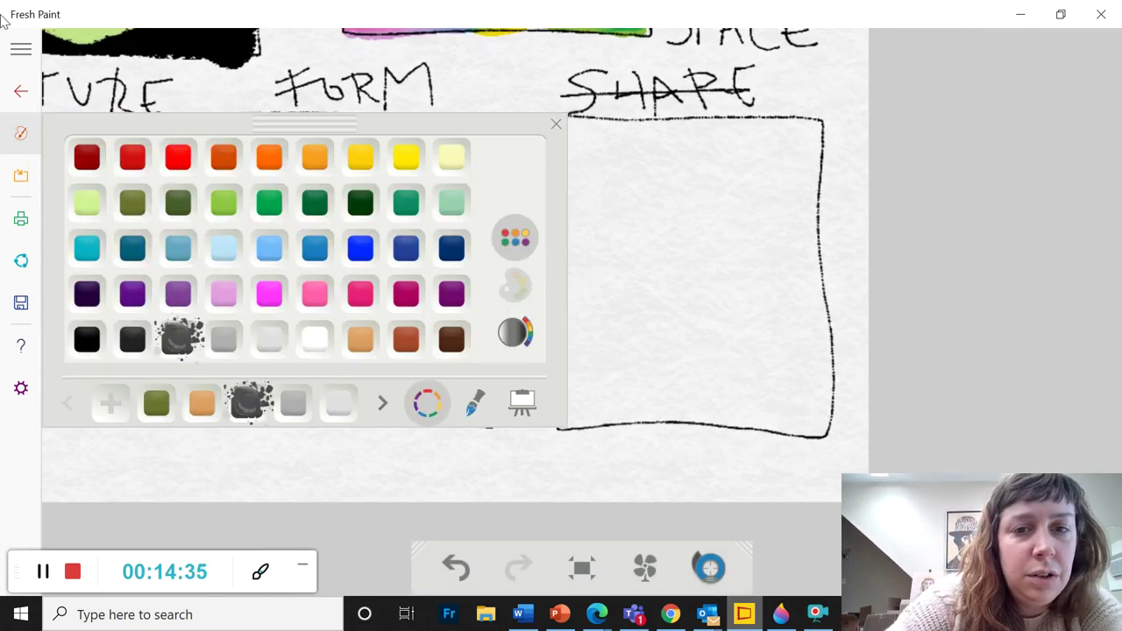
click(474, 402)
click(374, 307)
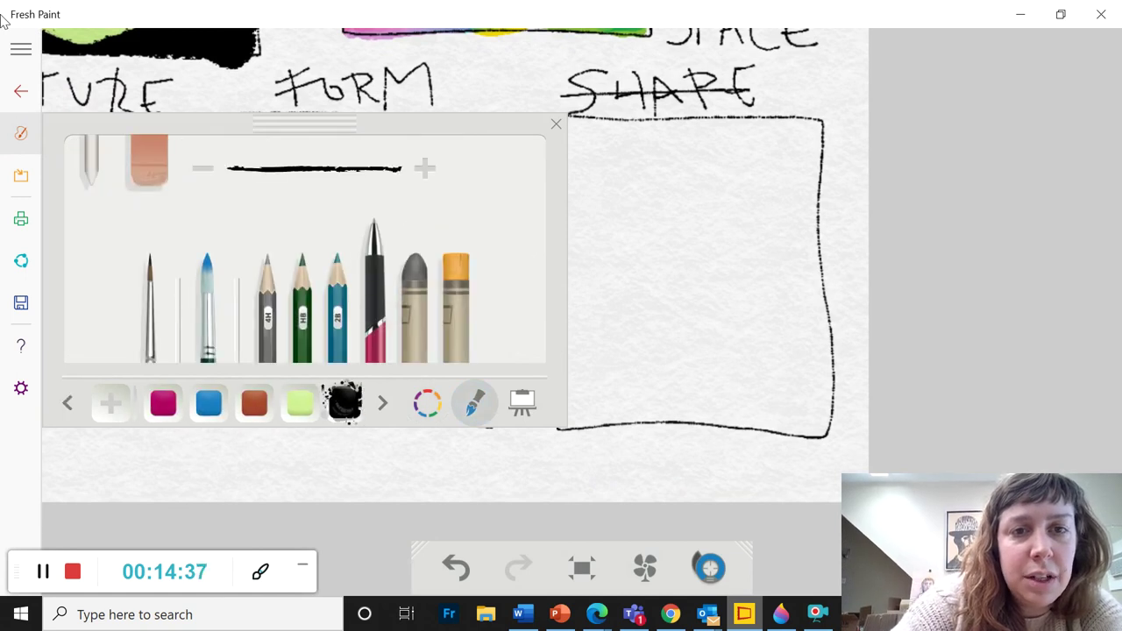
click(556, 123)
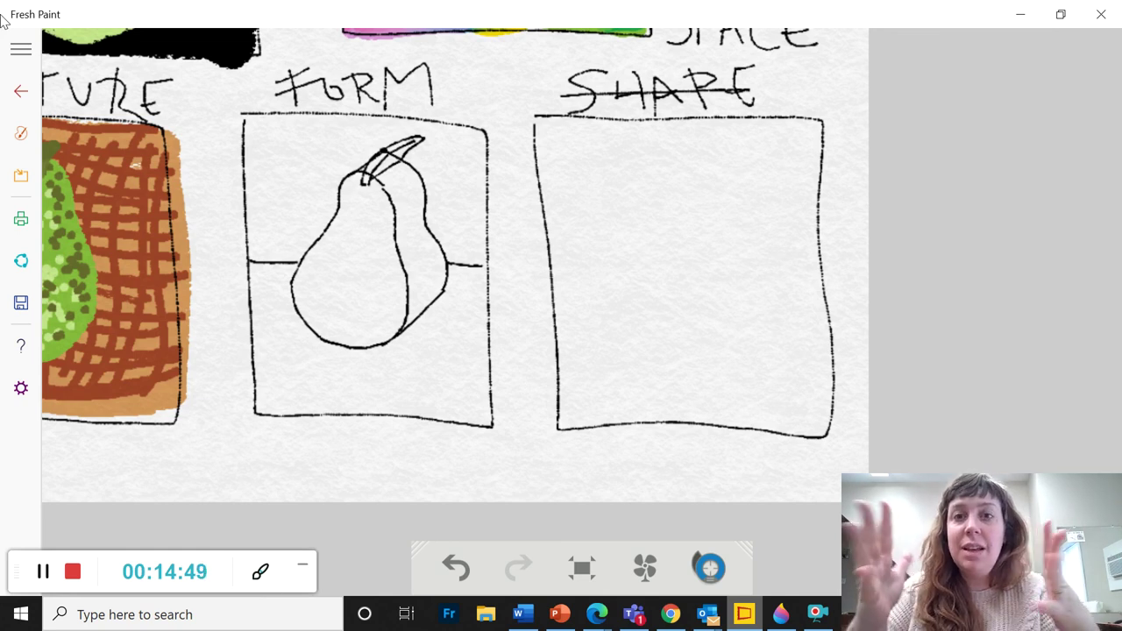
scroll(455, 265, down, 1)
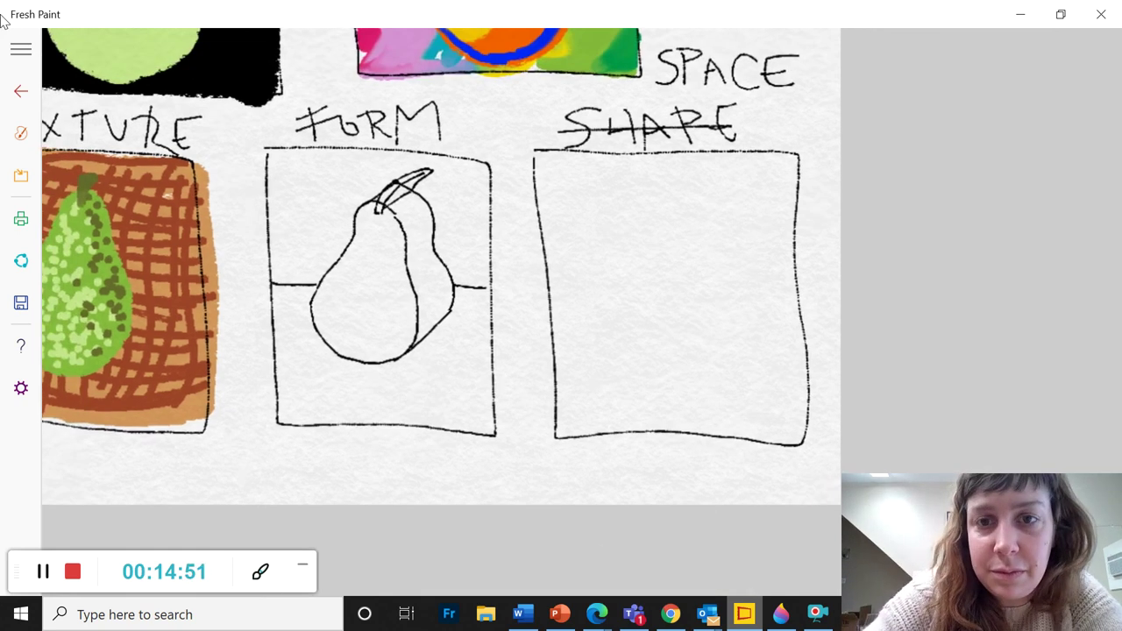
mouse_move(538, 204)
mouse_down()
mouse_move(586, 213)
mouse_move(590, 277)
mouse_move(622, 339)
mouse_move(599, 373)
mouse_move(564, 375)
mouse_up()
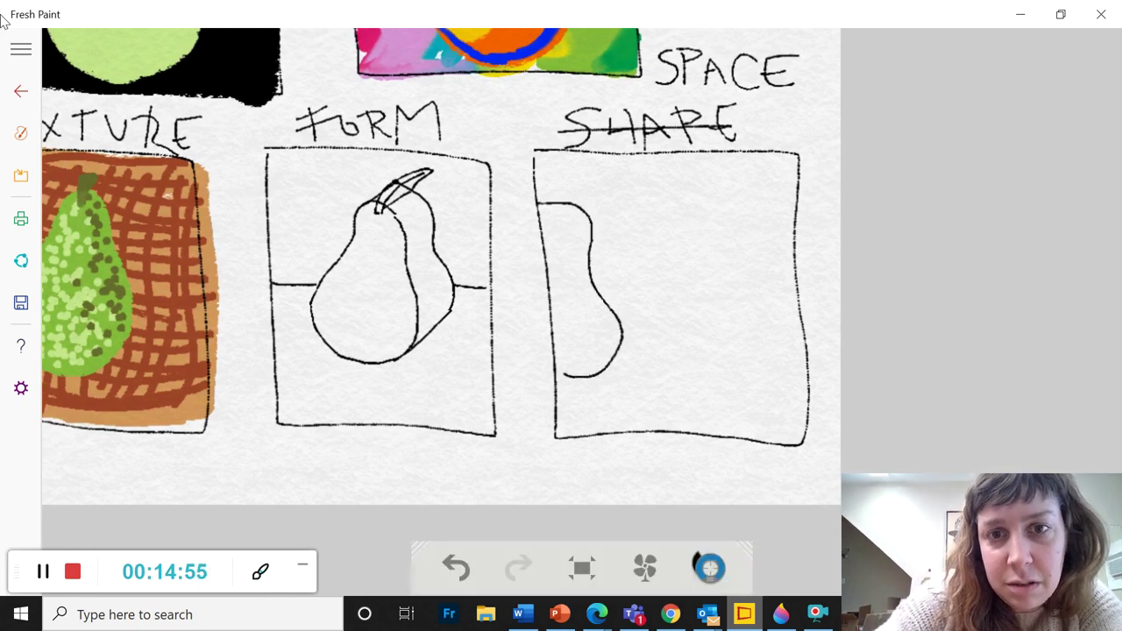
click(455, 568)
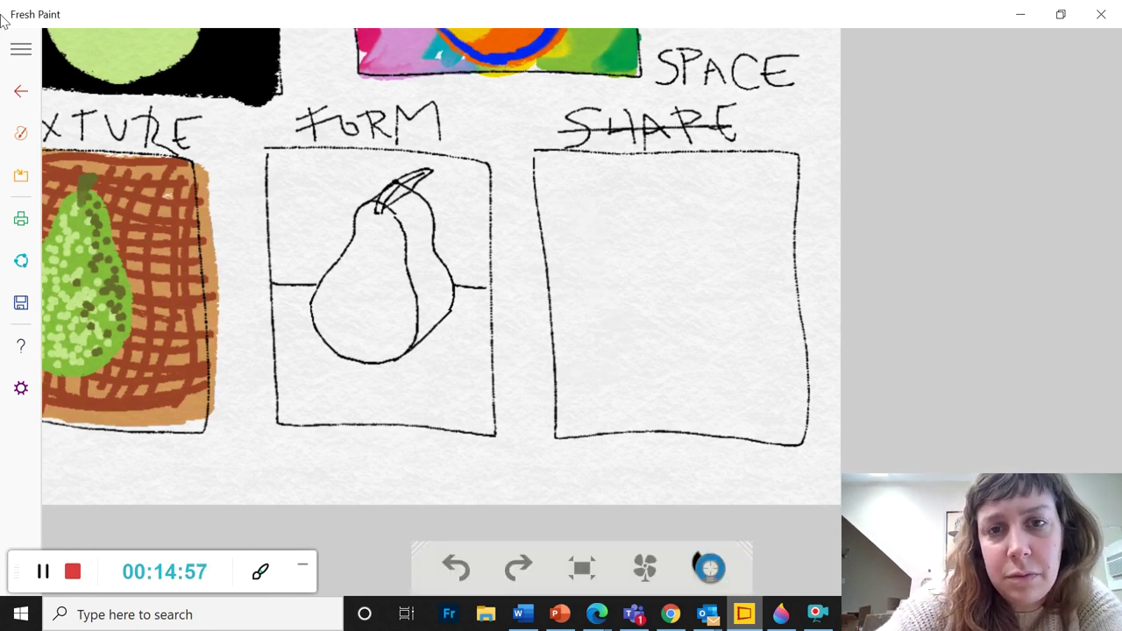
mouse_move(544, 214)
mouse_down()
mouse_move(574, 219)
mouse_move(573, 272)
mouse_move(599, 336)
mouse_move(561, 379)
mouse_up()
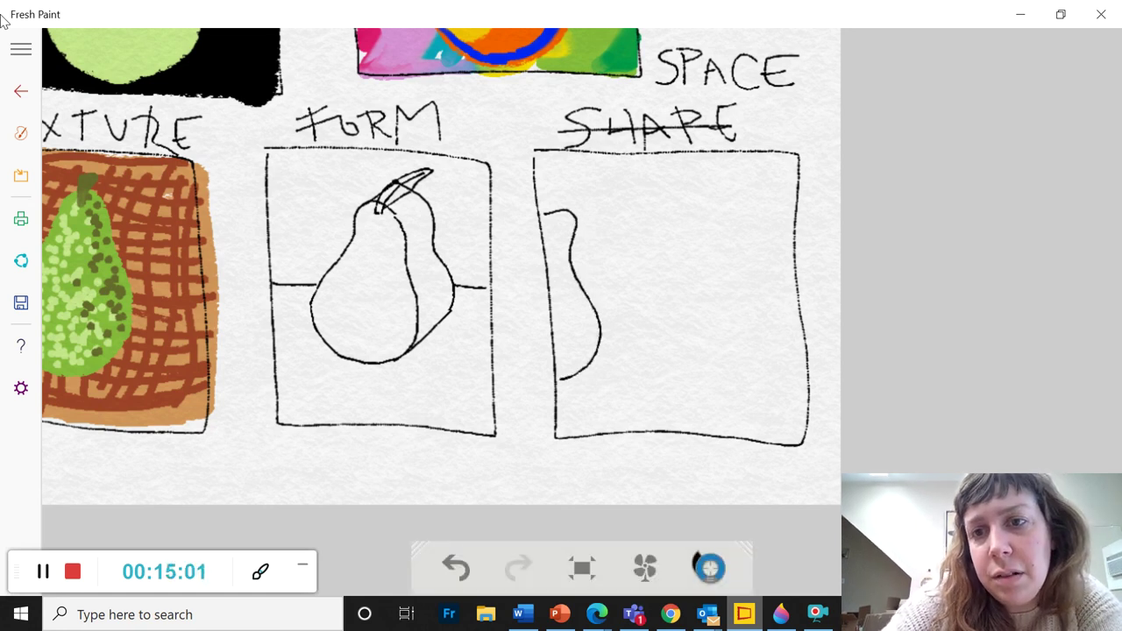
mouse_move(794, 215)
mouse_down()
mouse_move(756, 205)
mouse_move(748, 219)
mouse_move(758, 271)
mouse_move(712, 307)
mouse_move(706, 361)
mouse_move(763, 400)
mouse_move(812, 400)
mouse_up()
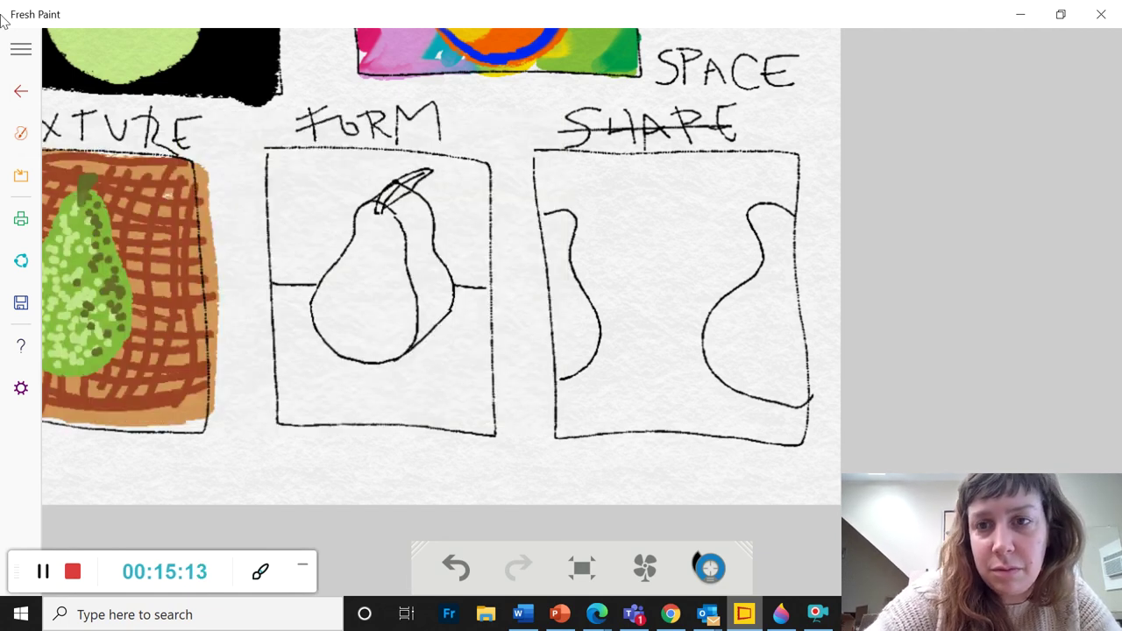
Fill both partial pears in the SPACE box with the dark grey crayon
mouse_move(763, 219)
mouse_down()
mouse_move(777, 242)
mouse_move(757, 229)
mouse_move(784, 216)
mouse_move(753, 229)
mouse_move(784, 258)
mouse_move(777, 233)
mouse_move(791, 267)
mouse_move(772, 209)
mouse_move(752, 235)
mouse_move(755, 279)
mouse_move(714, 351)
mouse_up()
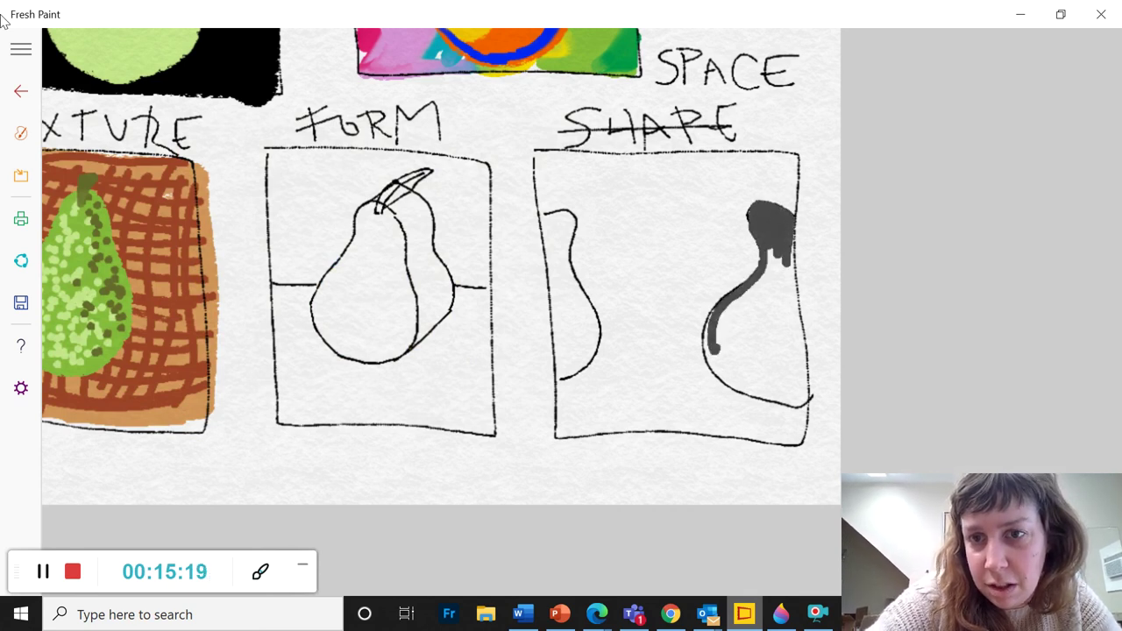
mouse_move(776, 268)
mouse_down()
mouse_move(718, 344)
mouse_move(749, 326)
mouse_move(752, 291)
mouse_move(719, 334)
mouse_move(710, 366)
mouse_move(808, 405)
mouse_up()
click(561, 335)
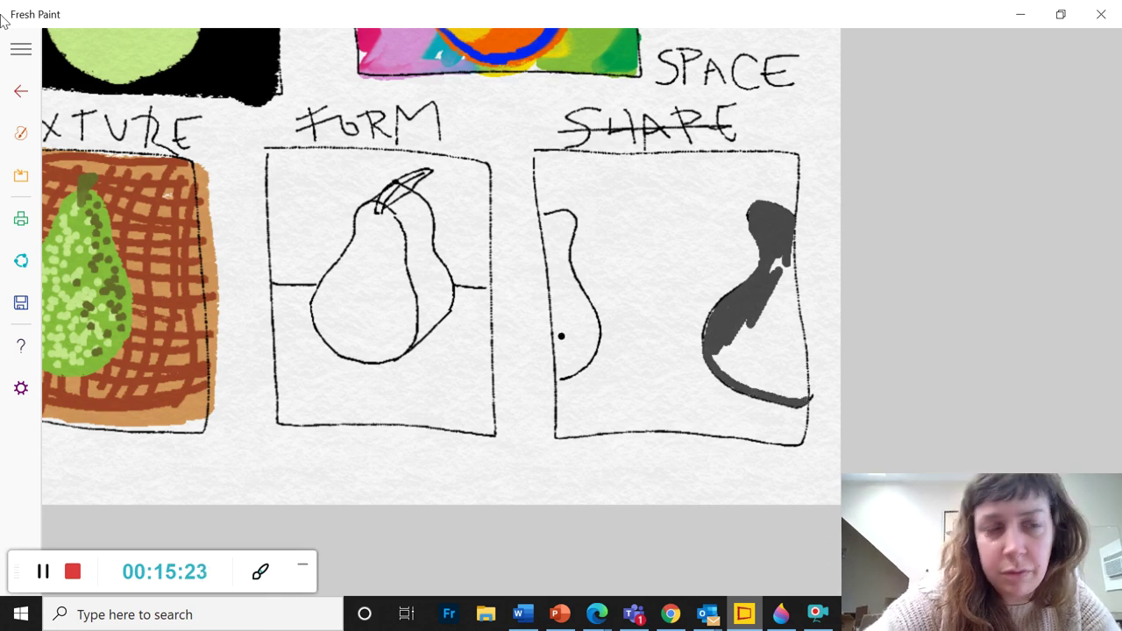
click(21, 133)
click(426, 168)
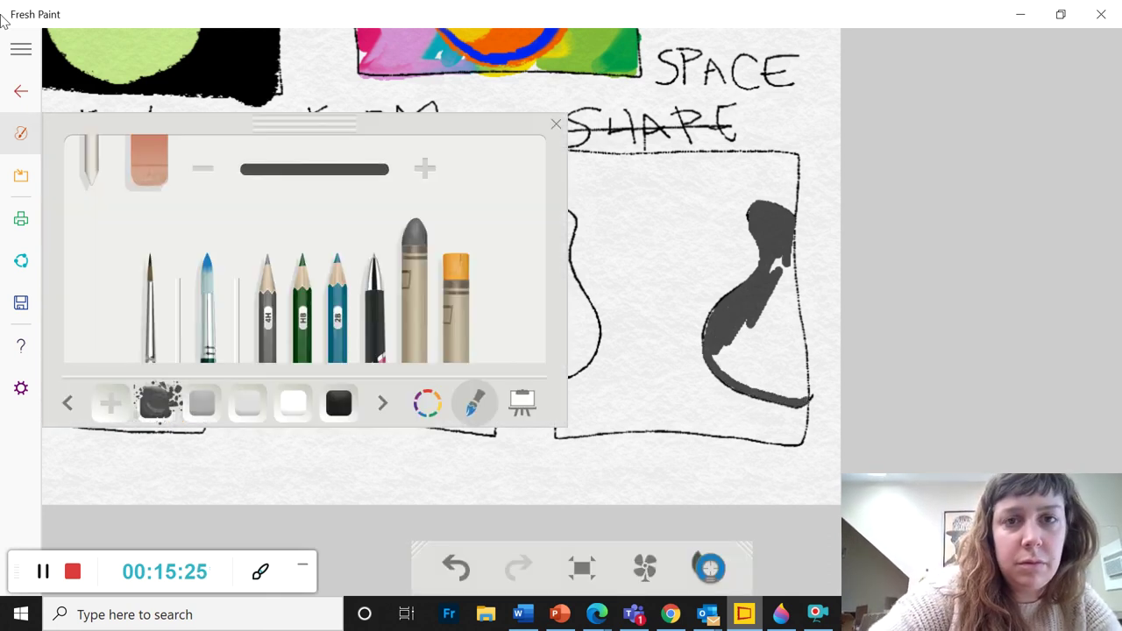
click(555, 124)
mouse_move(779, 263)
mouse_down()
mouse_move(771, 368)
mouse_move(801, 312)
mouse_move(787, 388)
mouse_move(729, 346)
mouse_move(720, 363)
mouse_move(797, 394)
mouse_up()
mouse_move(555, 224)
mouse_down()
mouse_move(557, 250)
mouse_move(570, 214)
mouse_move(543, 233)
mouse_move(559, 211)
mouse_move(566, 274)
mouse_move(582, 302)
mouse_move(578, 359)
mouse_move(563, 373)
mouse_move(550, 276)
mouse_move(559, 252)
mouse_move(575, 326)
mouse_up()
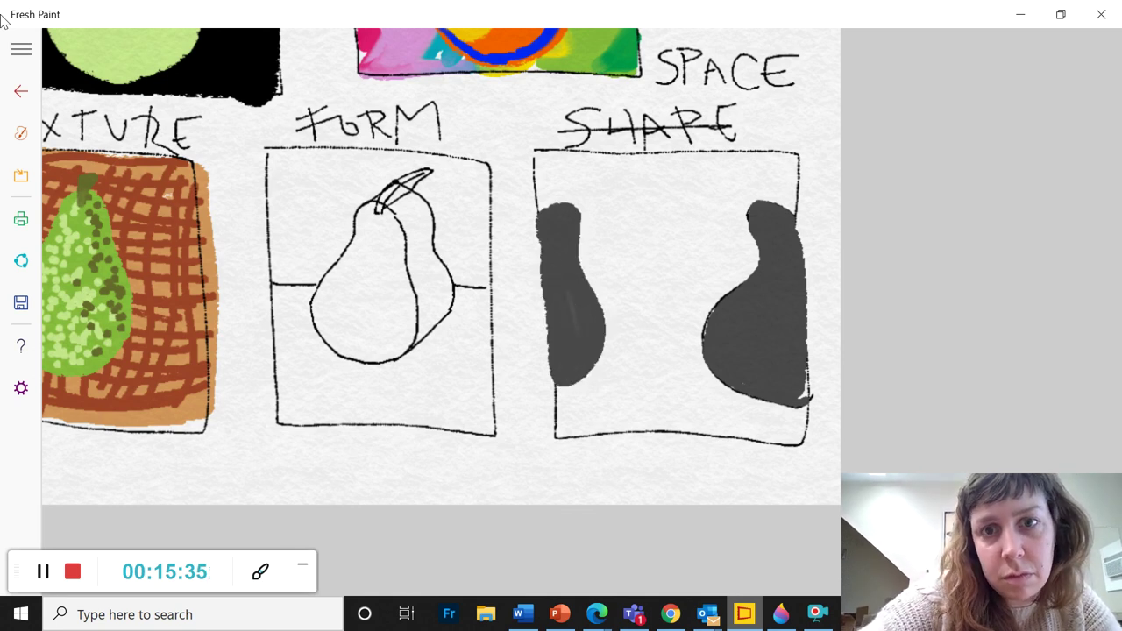
scroll(441, 267, down, 4)
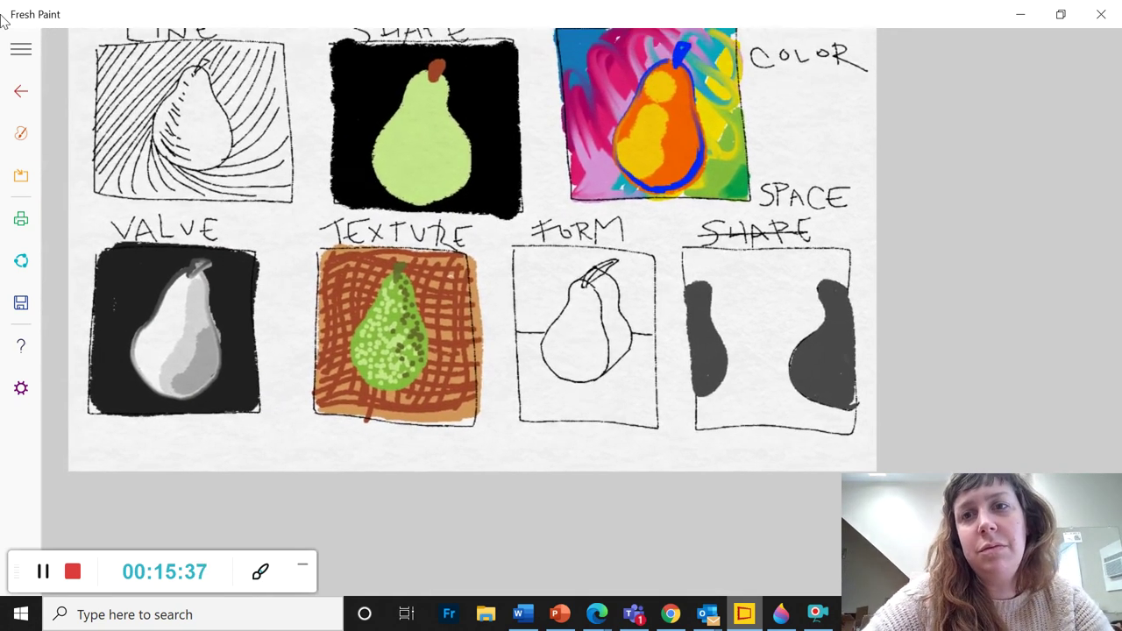
scroll(472, 267, up, 1)
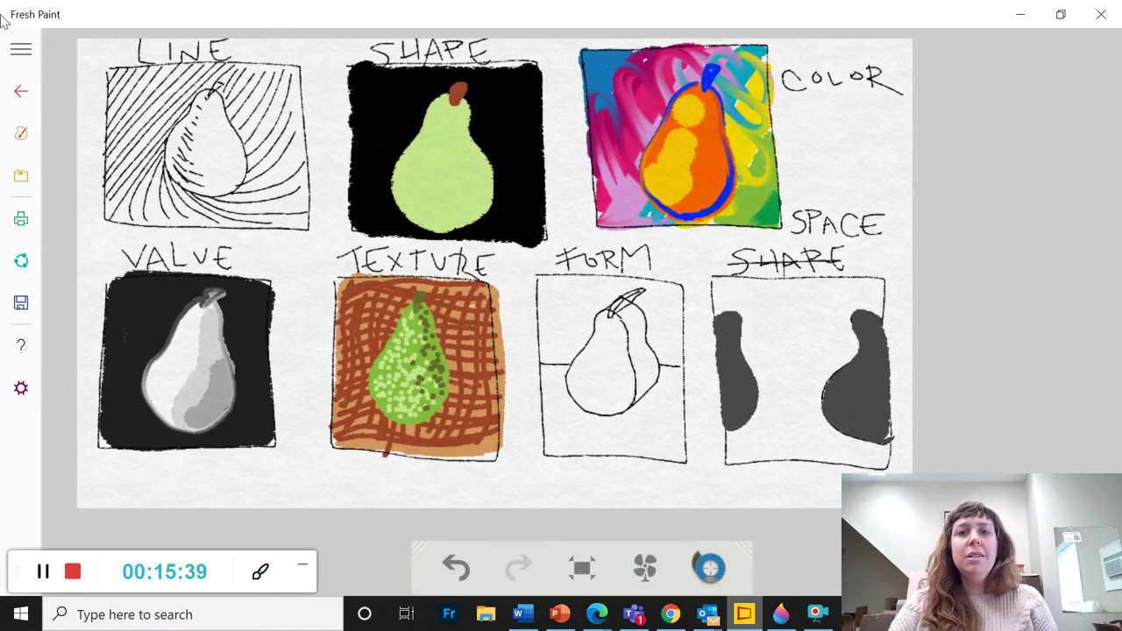